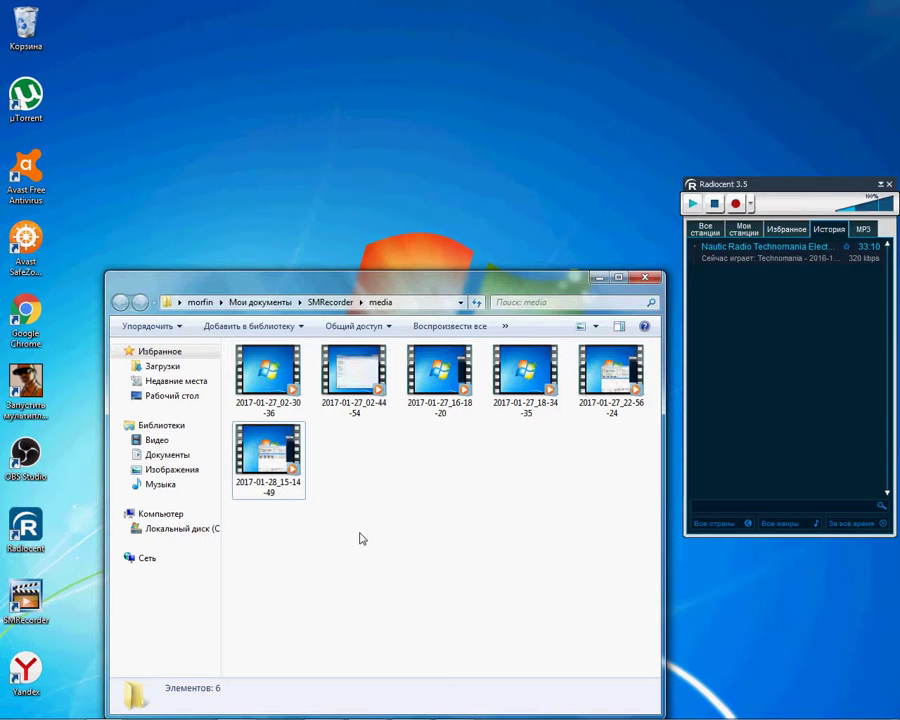
- Start the Radiocent recording and view properties of video 2017-01-28_15-14-49 (310 MB MP4)
{"action": "left_click", "coordinate": [737, 204]}
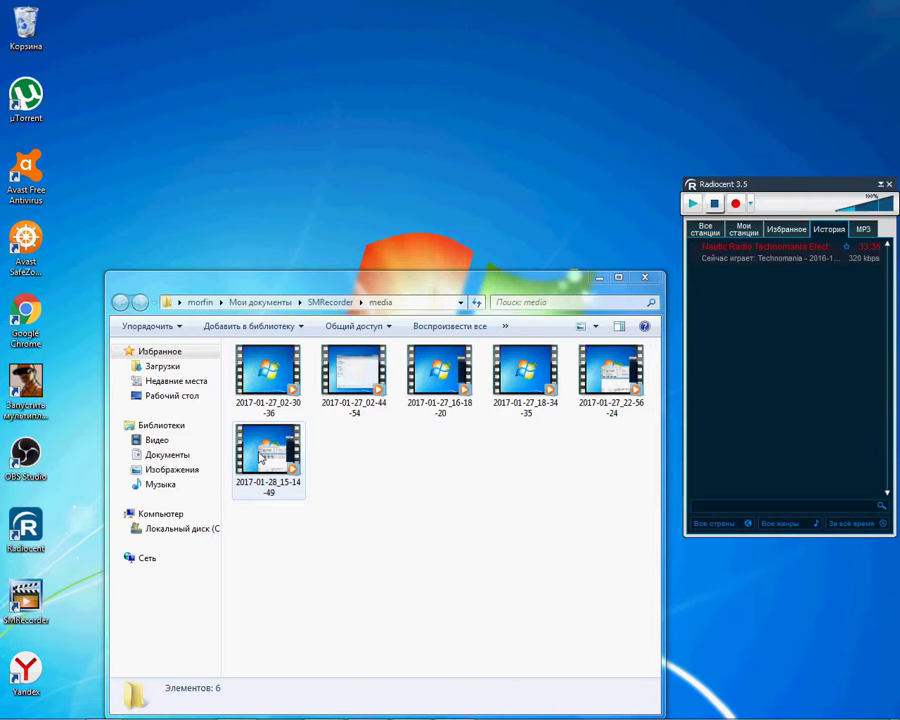
{"action": "left_click", "coordinate": [261, 459]}
{"action": "right_click", "coordinate": [258, 447]}
{"action": "key", "text": "Escape"}
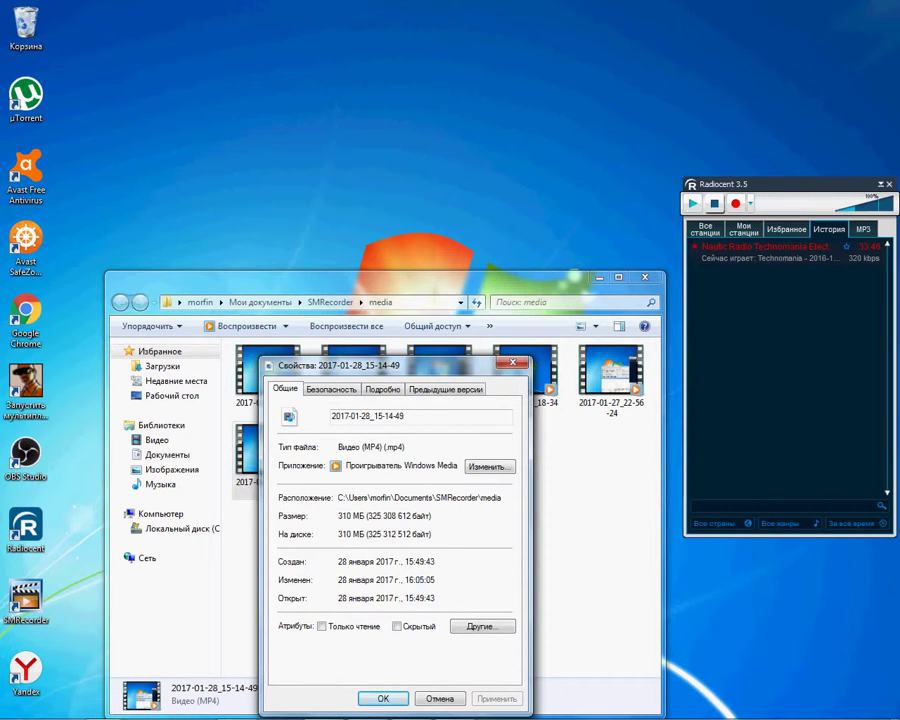
{"action": "mouse_move", "coordinate": [446, 716]}
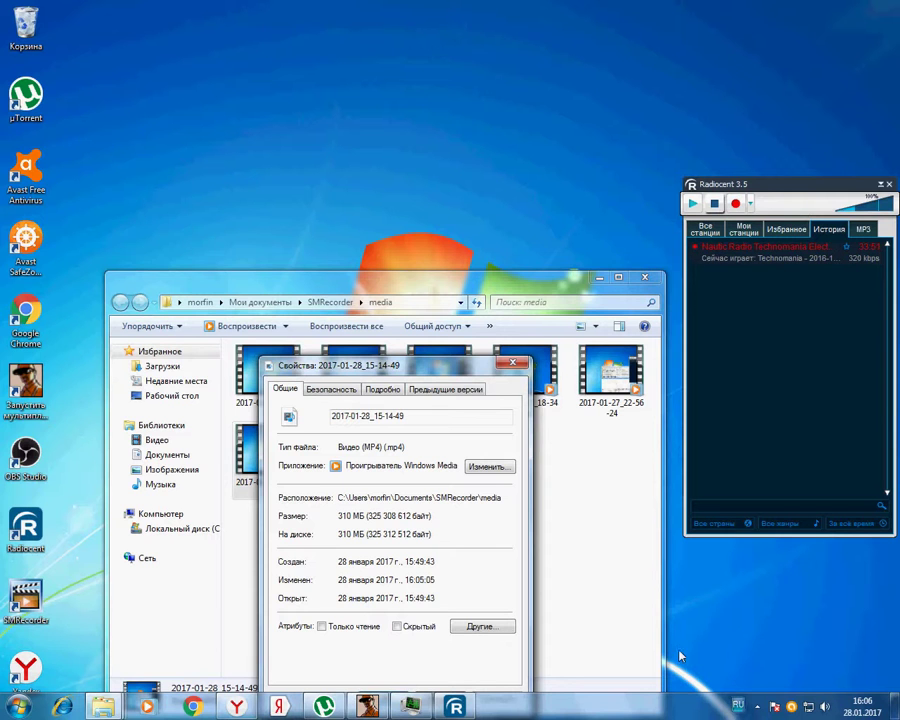
{"action": "key", "text": "Escape"}
{"action": "left_click", "coordinate": [613, 573]}
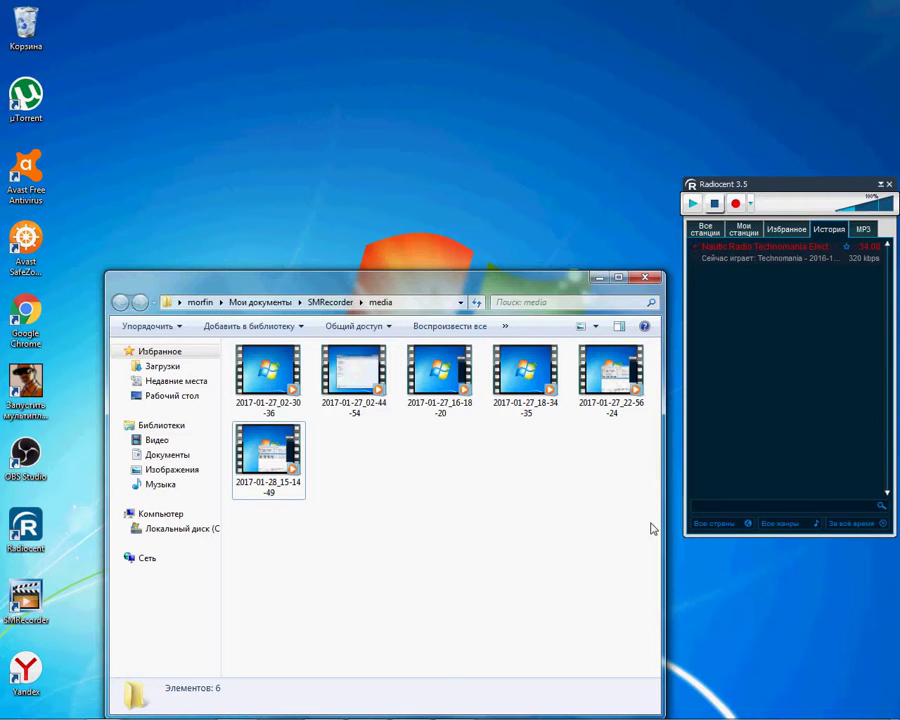
- Copy all six recorded videos, then minimize Explorer and close the leftover Properties dialog
{"action": "left_click_drag", "start_coordinate": [651, 528], "coordinate": [261, 366]}
{"action": "right_click", "coordinate": [259, 375]}
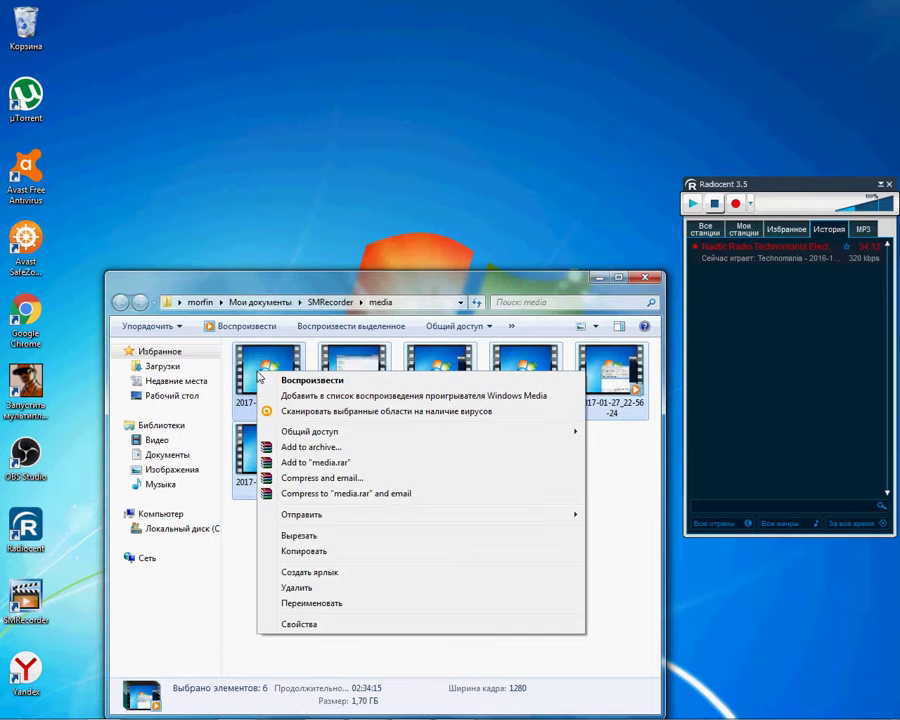
{"action": "left_click", "coordinate": [299, 551]}
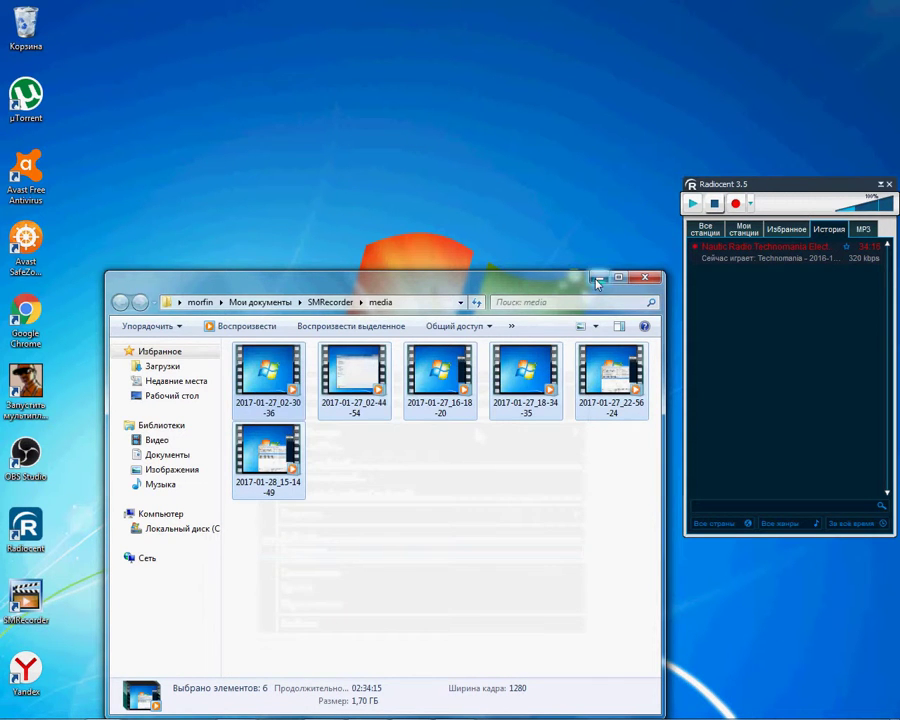
{"action": "left_click", "coordinate": [597, 279]}
{"action": "left_click", "coordinate": [521, 363]}
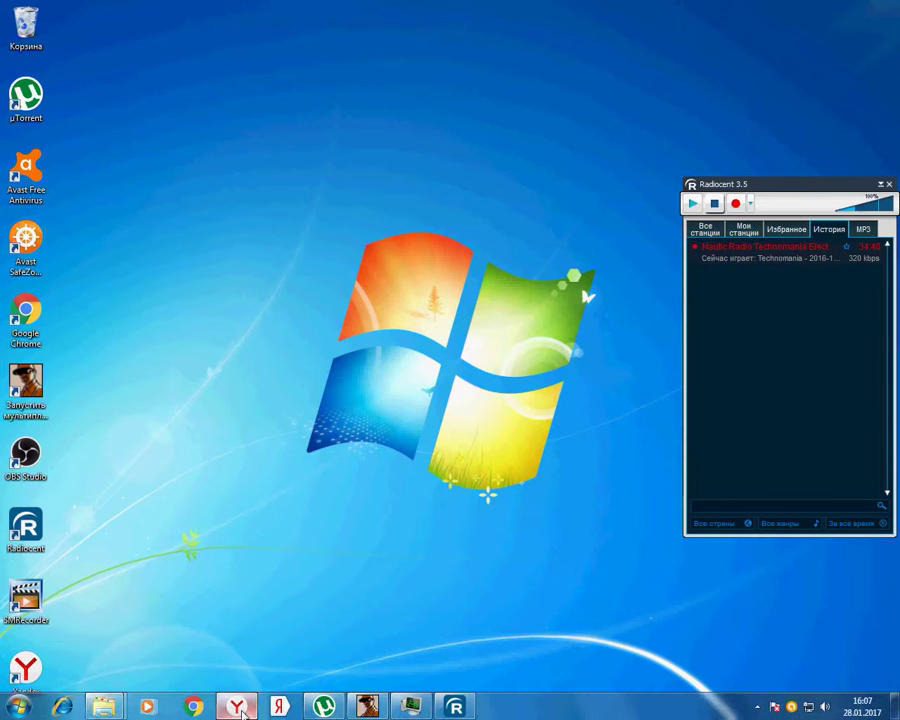
- Bring back the browser and publish the YouTube video 'гта сан андреас базы'
{"action": "left_click", "coordinate": [240, 712]}
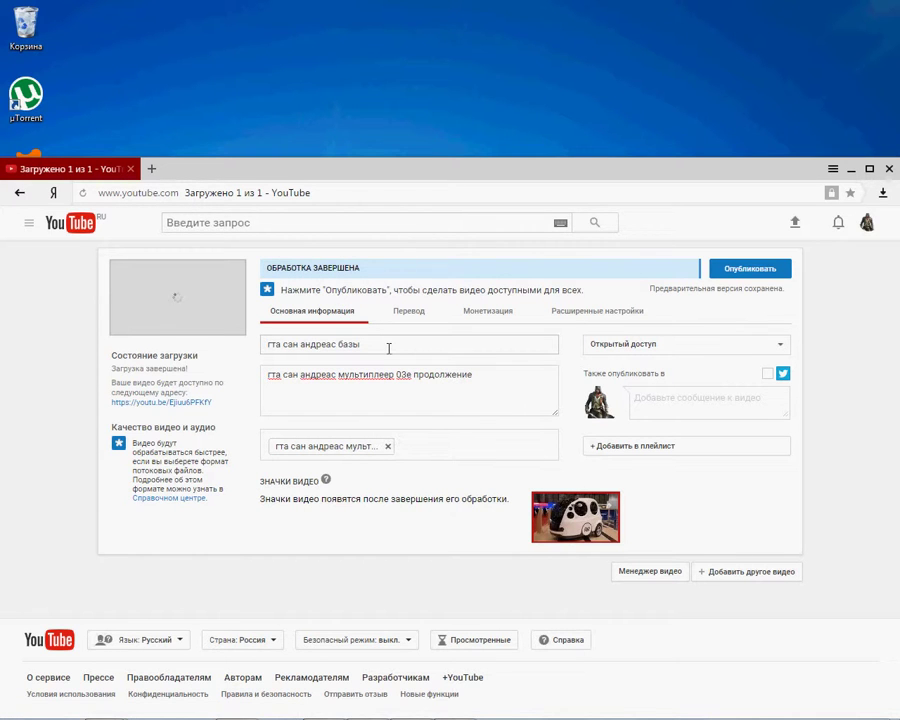
{"action": "left_click", "coordinate": [737, 271]}
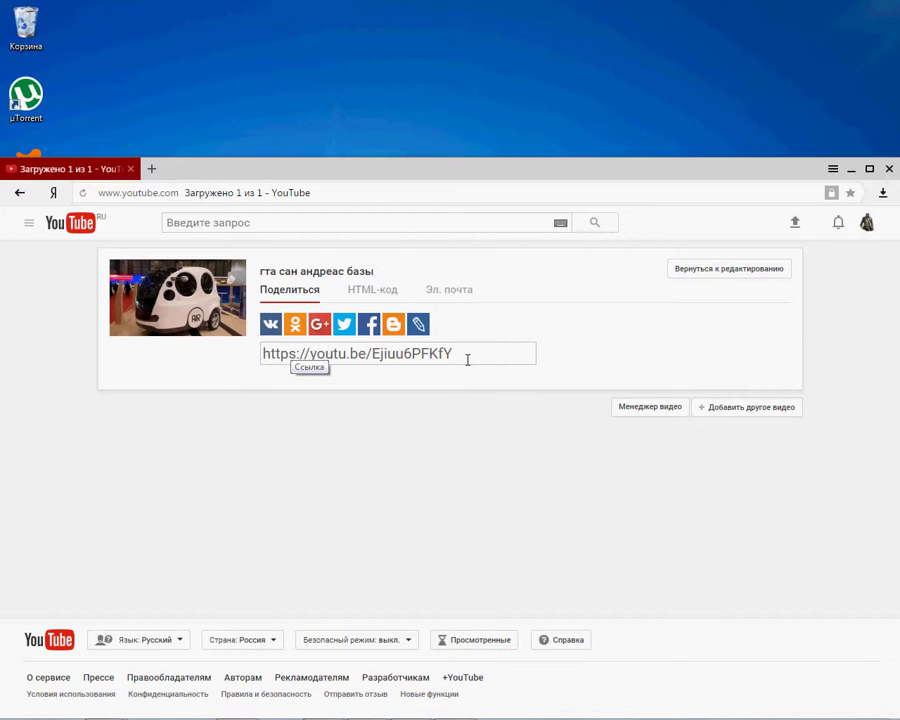
- Open the Yandex home page's login, then the VK site, each in a new tab
{"action": "left_click", "coordinate": [152, 169]}
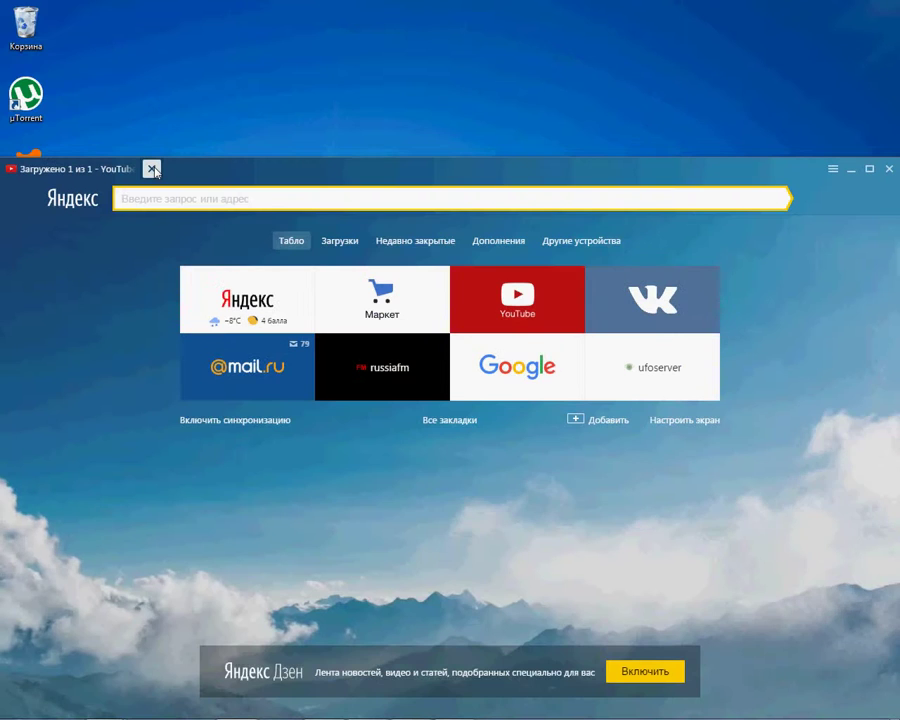
{"action": "left_click", "coordinate": [290, 299]}
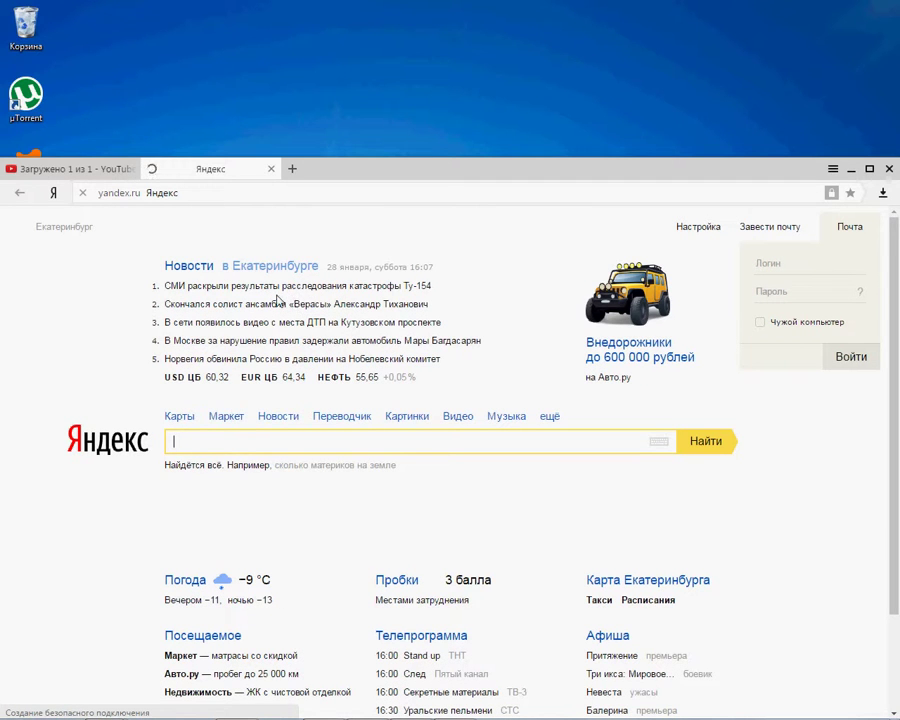
{"action": "left_click", "coordinate": [799, 265]}
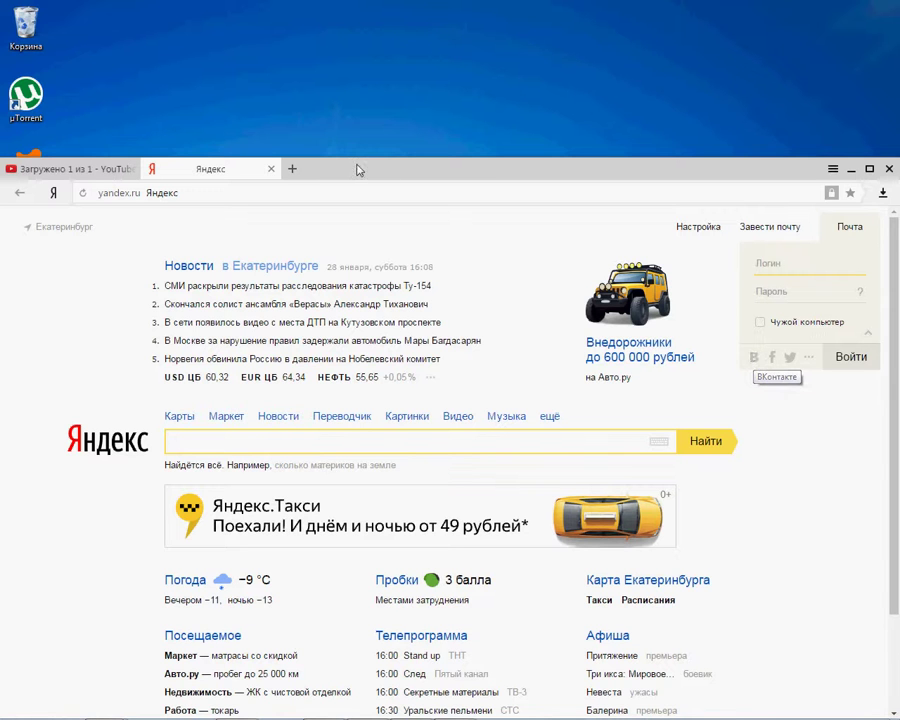
{"action": "left_click", "coordinate": [292, 169]}
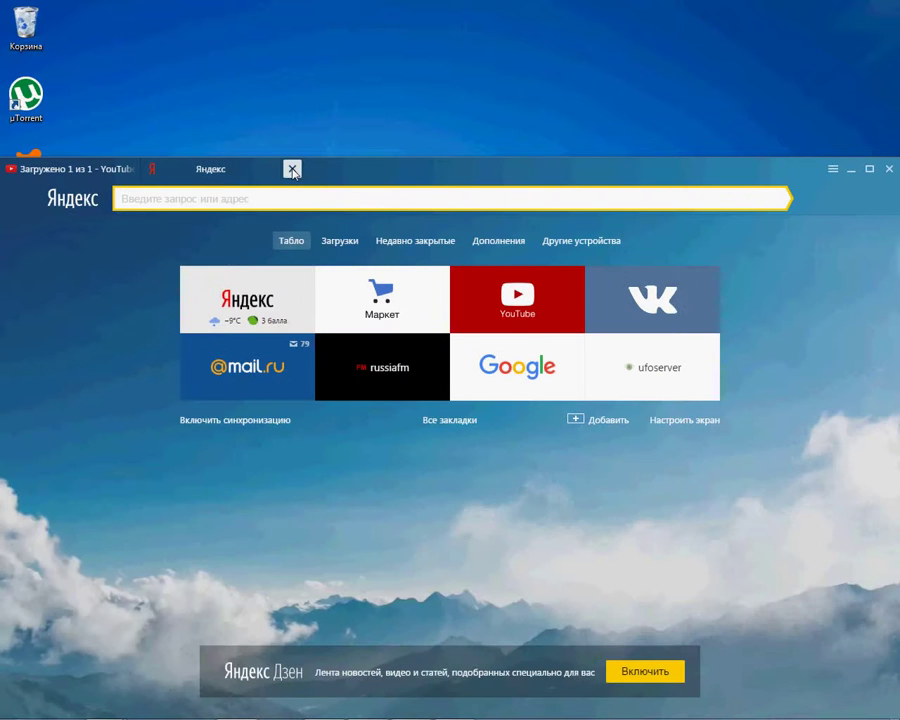
{"action": "left_click", "coordinate": [611, 316]}
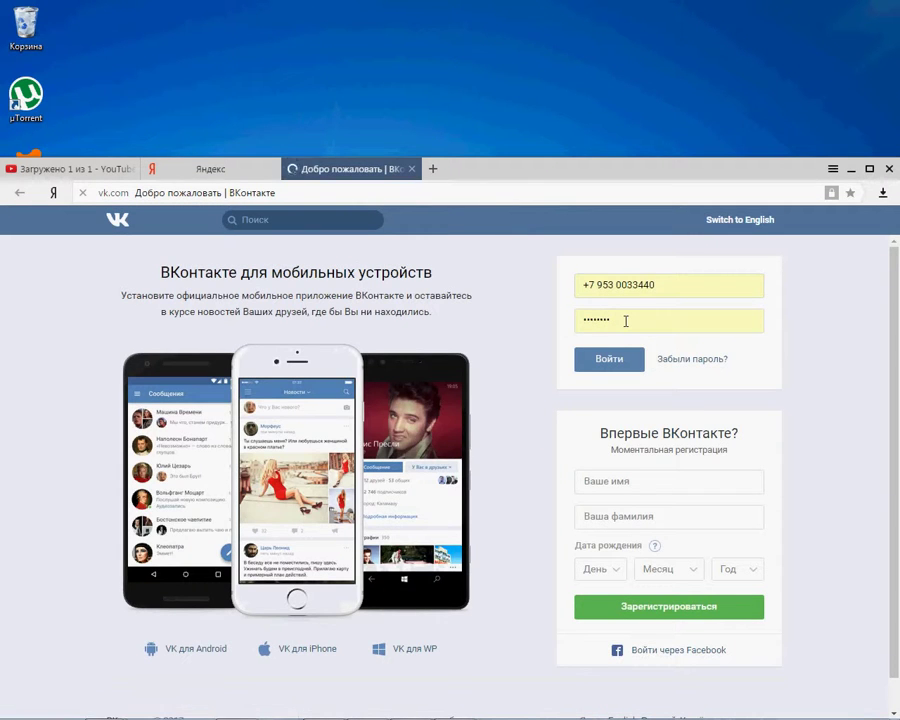
- Log in to VK with the already-filled phone number and password
{"action": "left_click", "coordinate": [616, 363]}
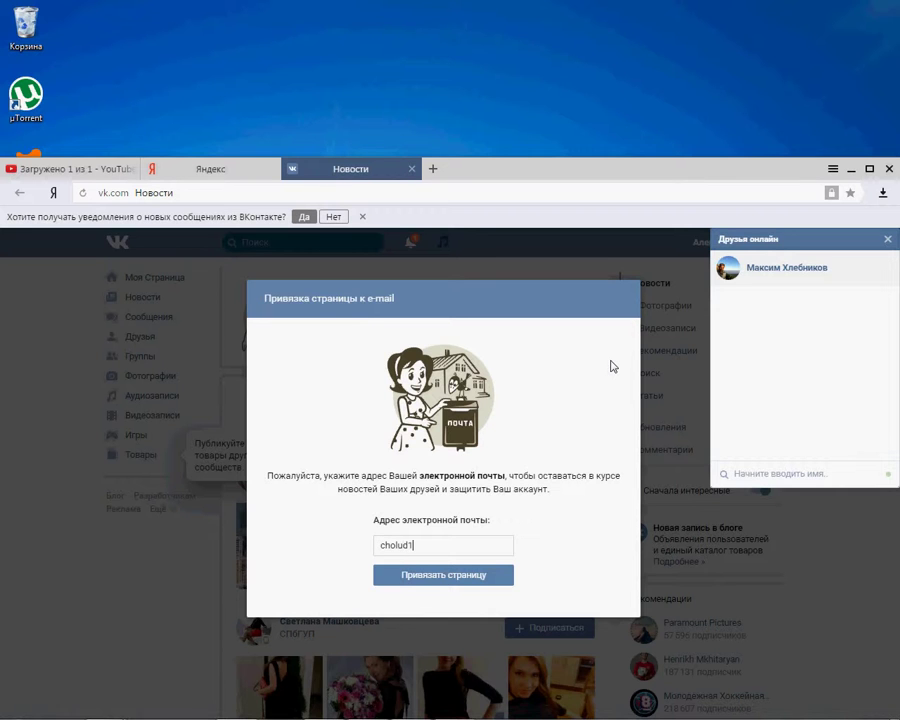
- Finish the account e-mail, choose Привязать страницу, and submit the password
{"action": "type", "text": "mail.ru"}
{"action": "left_click", "coordinate": [466, 582]}
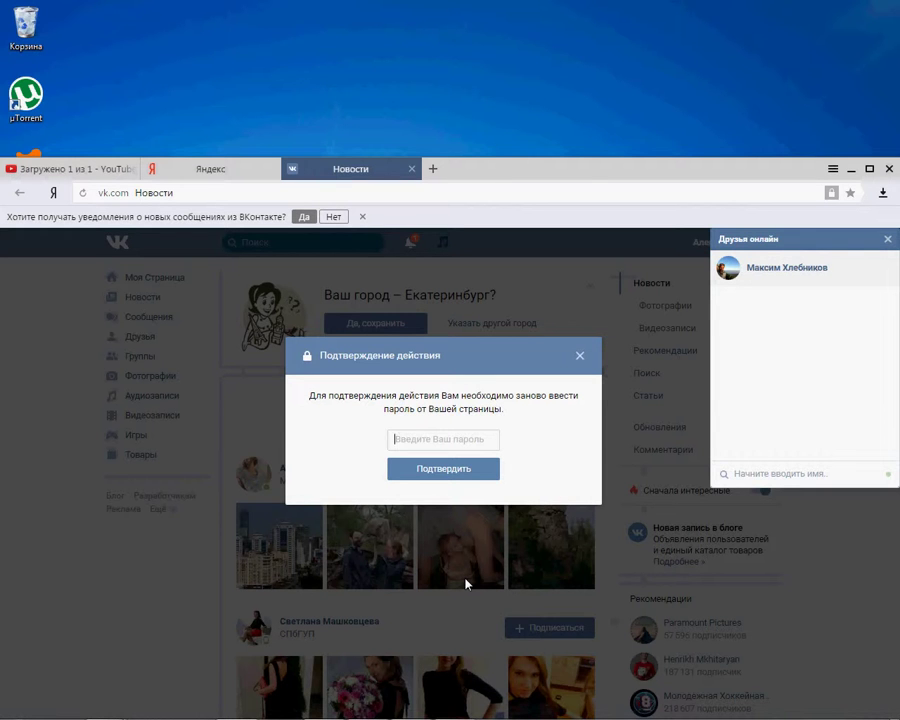
{"action": "type", "text": "a"}
{"action": "key", "text": "Return"}
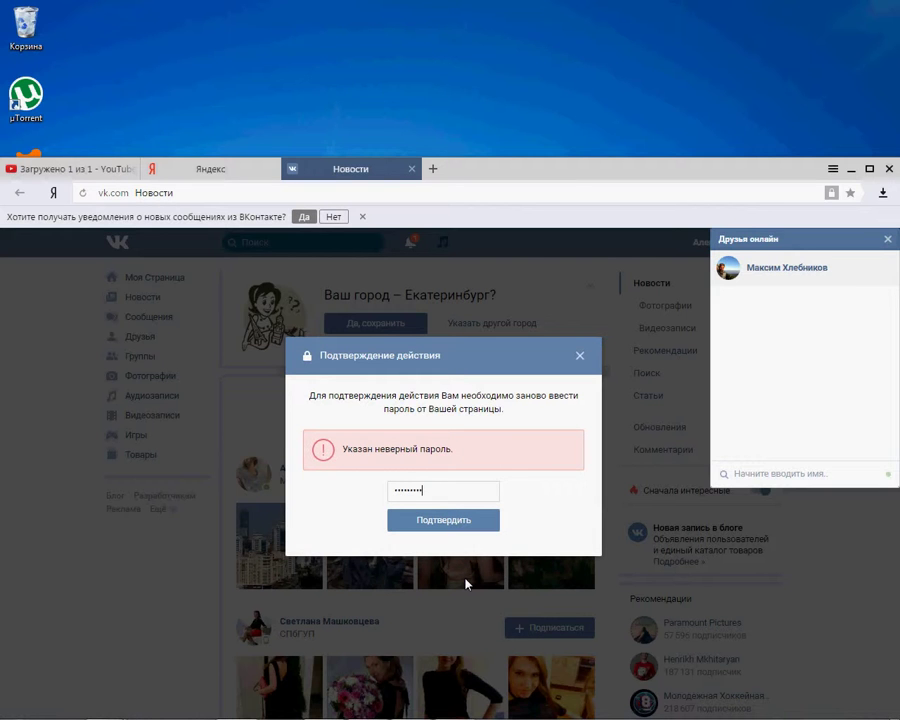
{"action": "key", "text": "Return"}
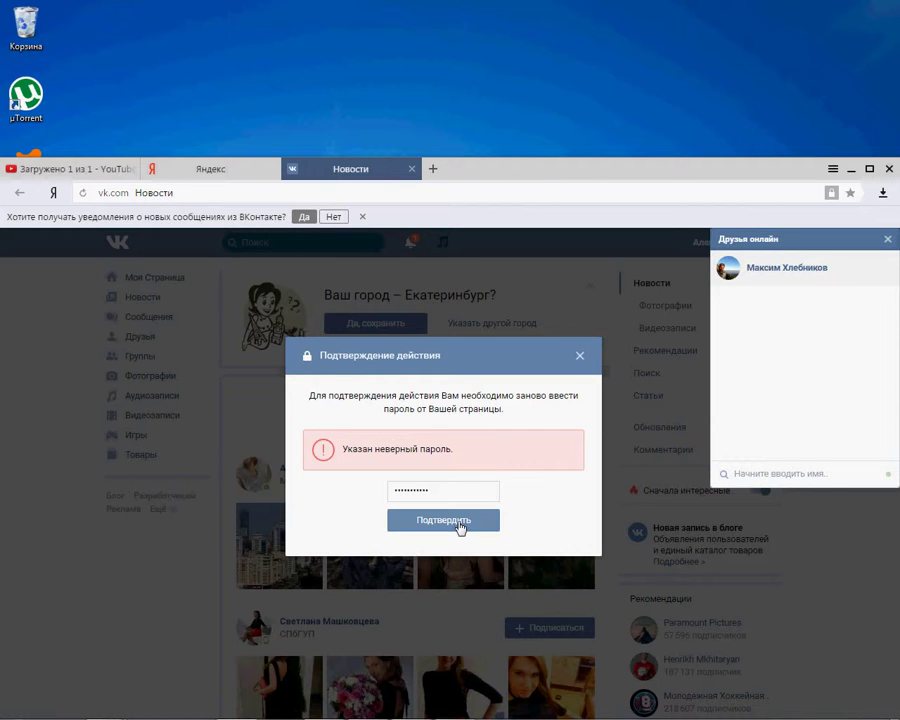
- Clear the mistyped password and confirm using the saved account password
{"action": "key", "text": "BackSpace"}
{"action": "key", "text": "BackSpace"}
{"action": "key", "text": "BackSpace"}
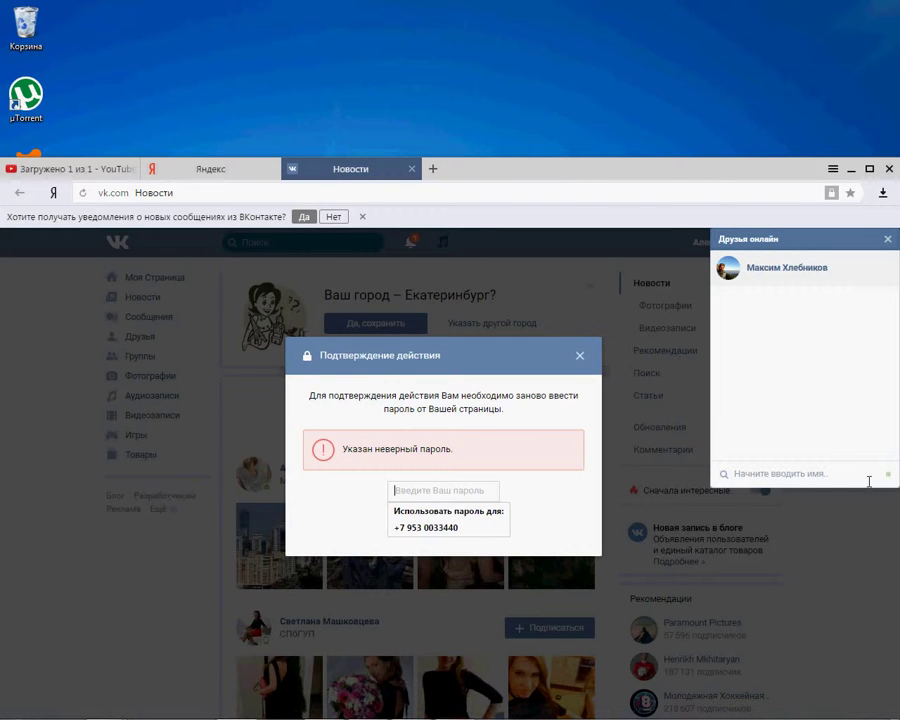
{"action": "left_click", "coordinate": [769, 484]}
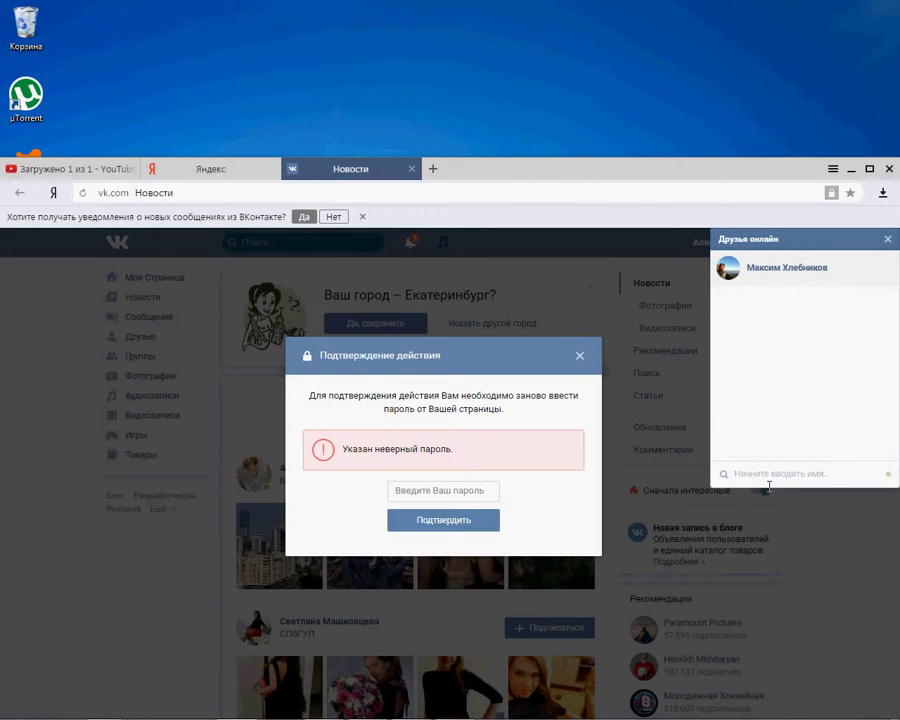
{"action": "type", "text": "t"}
{"action": "key", "text": "BackSpace"}
{"action": "left_click", "coordinate": [475, 497]}
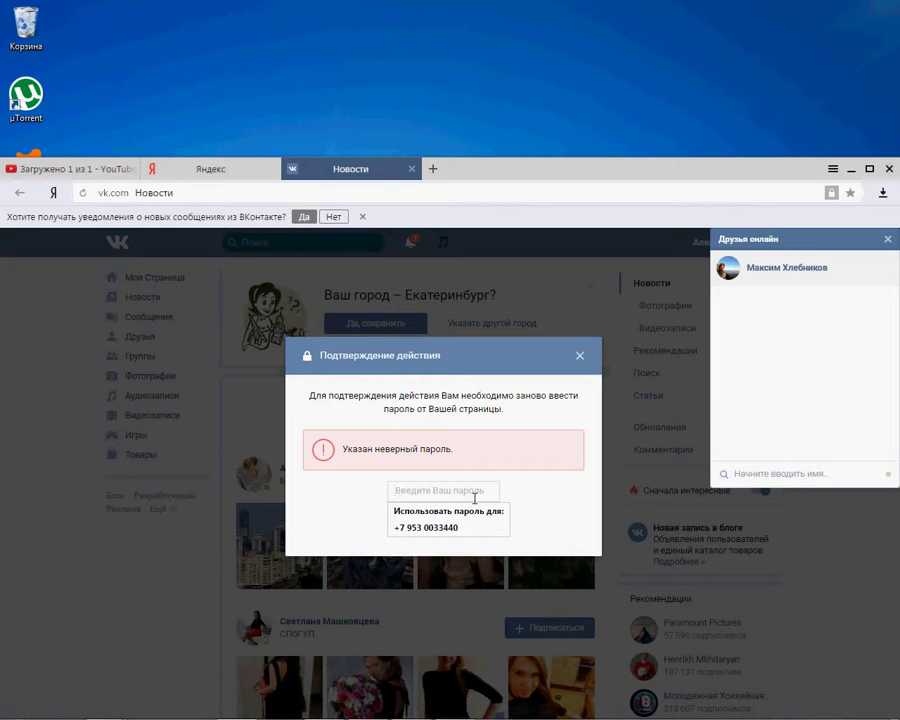
{"action": "left_click", "coordinate": [458, 520]}
{"action": "left_click", "coordinate": [458, 520]}
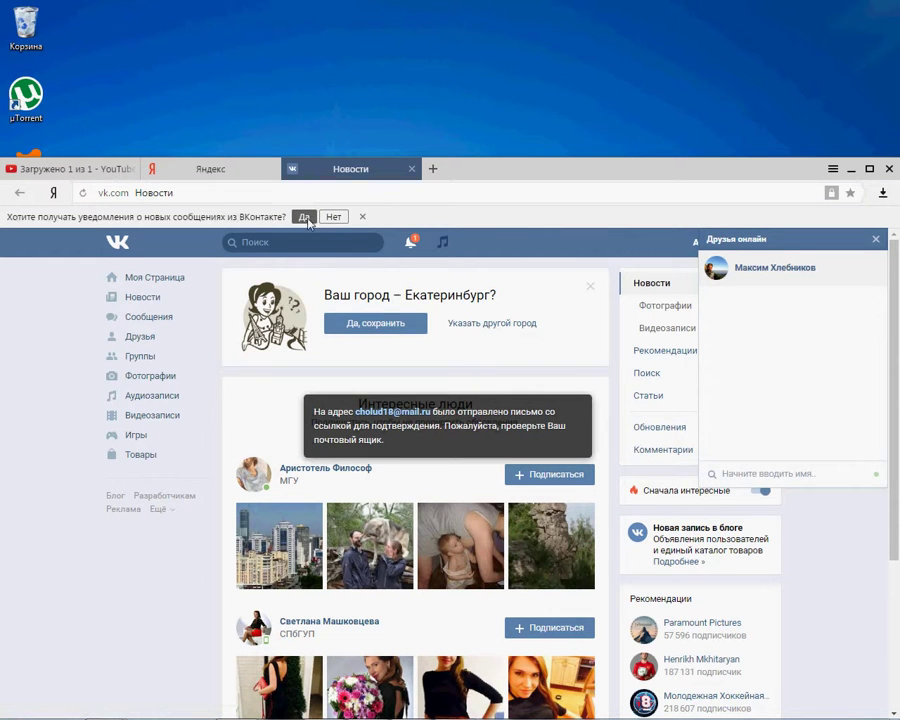
- Decline VK notifications, close the Друзья онлайн panel, and close the Новости tab
{"action": "left_click", "coordinate": [333, 217]}
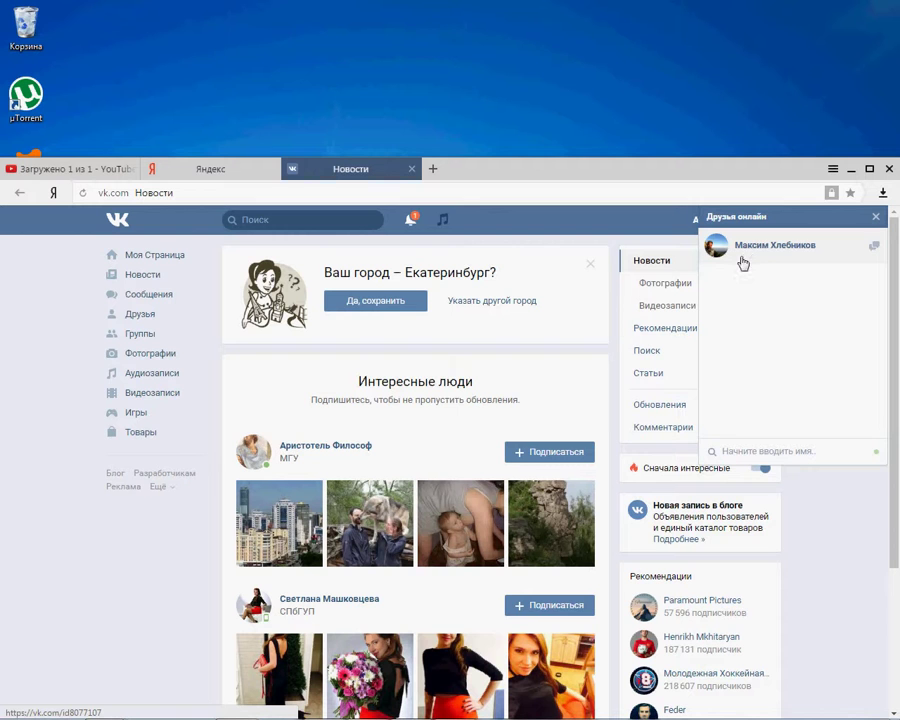
{"action": "left_click", "coordinate": [876, 217]}
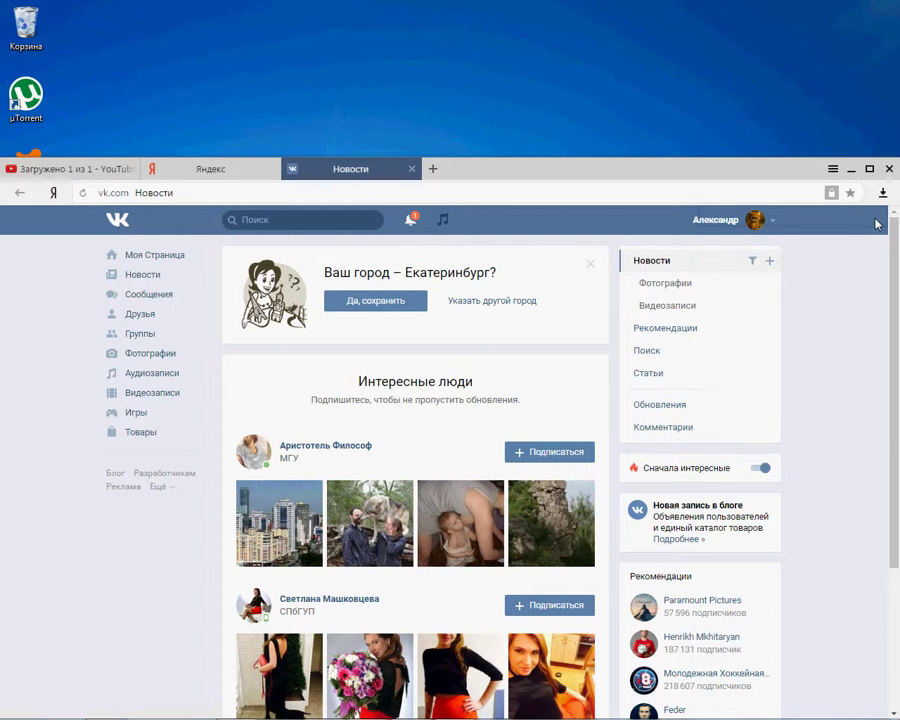
{"action": "left_click", "coordinate": [412, 169]}
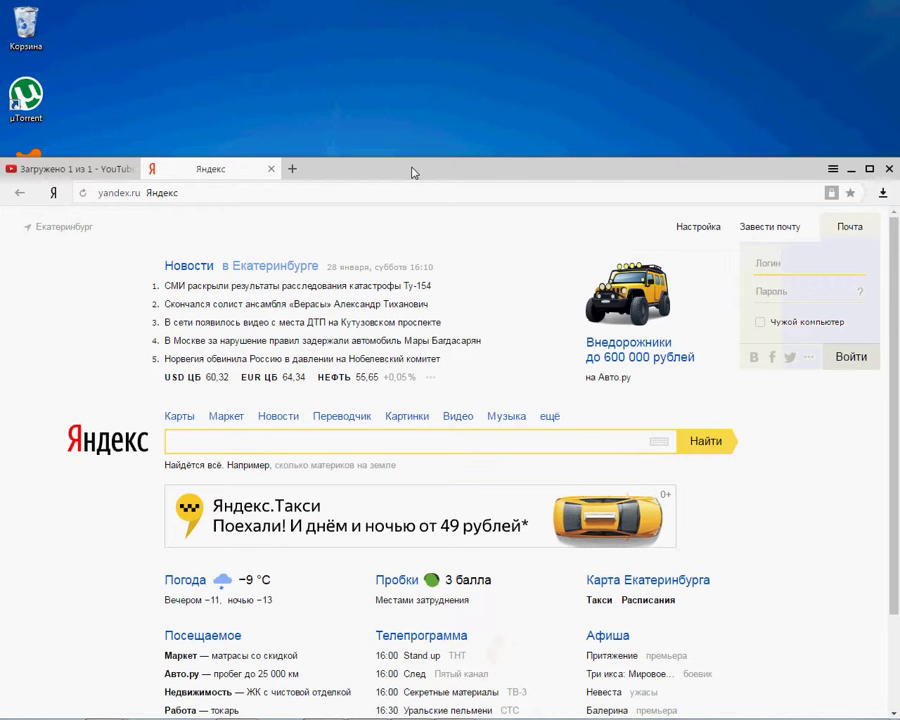
- Log in to Yandex through VK, allow access with Разрешить, and choose Я новый пользователь
{"action": "left_click", "coordinate": [756, 358]}
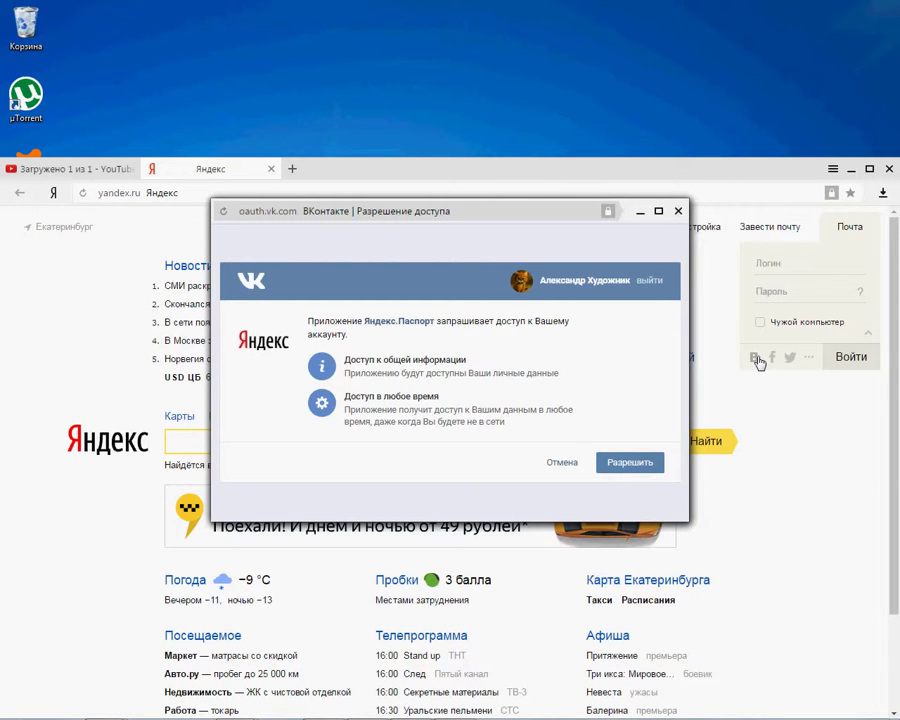
{"action": "left_click", "coordinate": [642, 465]}
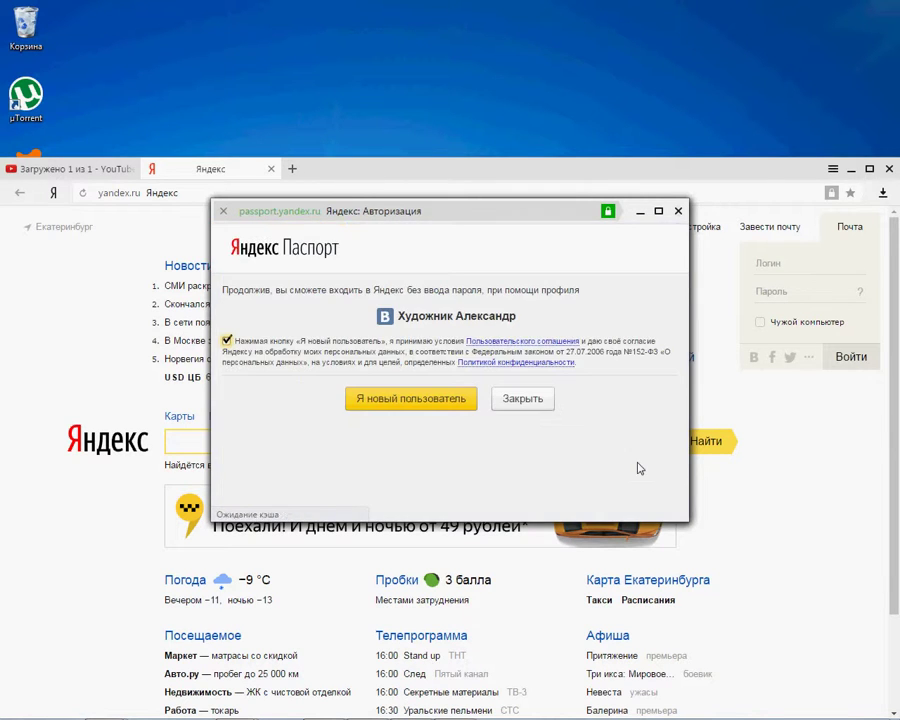
{"action": "left_click", "coordinate": [447, 400]}
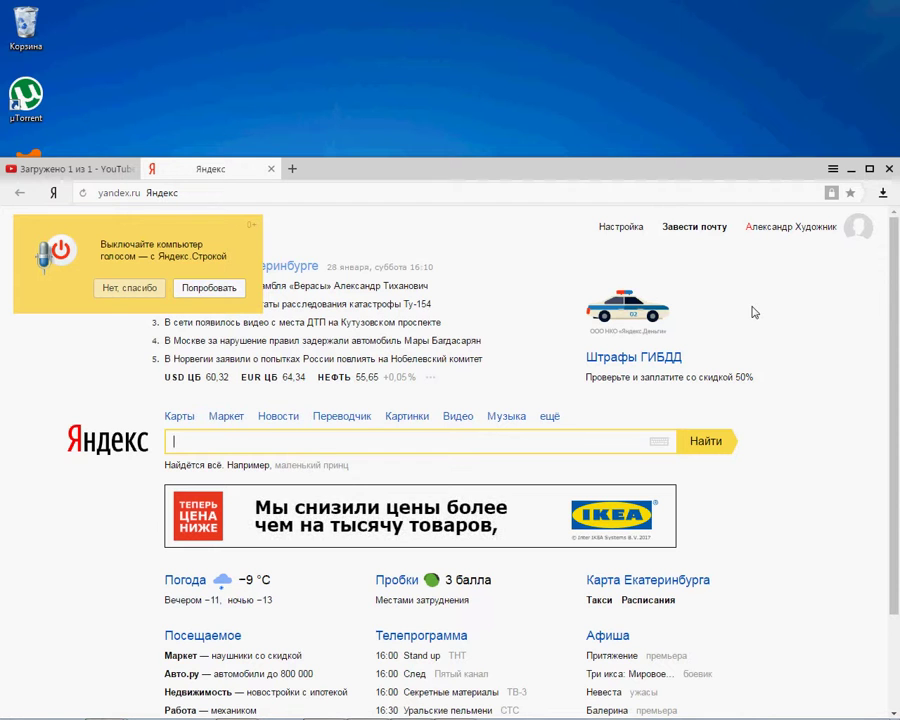
- Check the avatar's account menu, then open the home page Настройка dropdown
{"action": "left_click", "coordinate": [804, 233]}
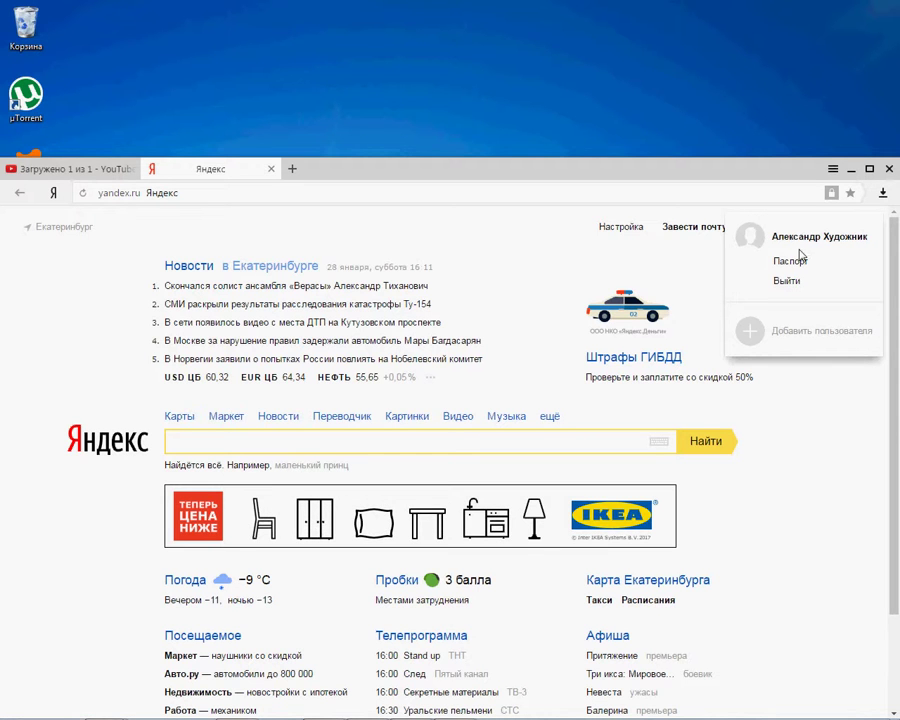
{"action": "left_click", "coordinate": [823, 425]}
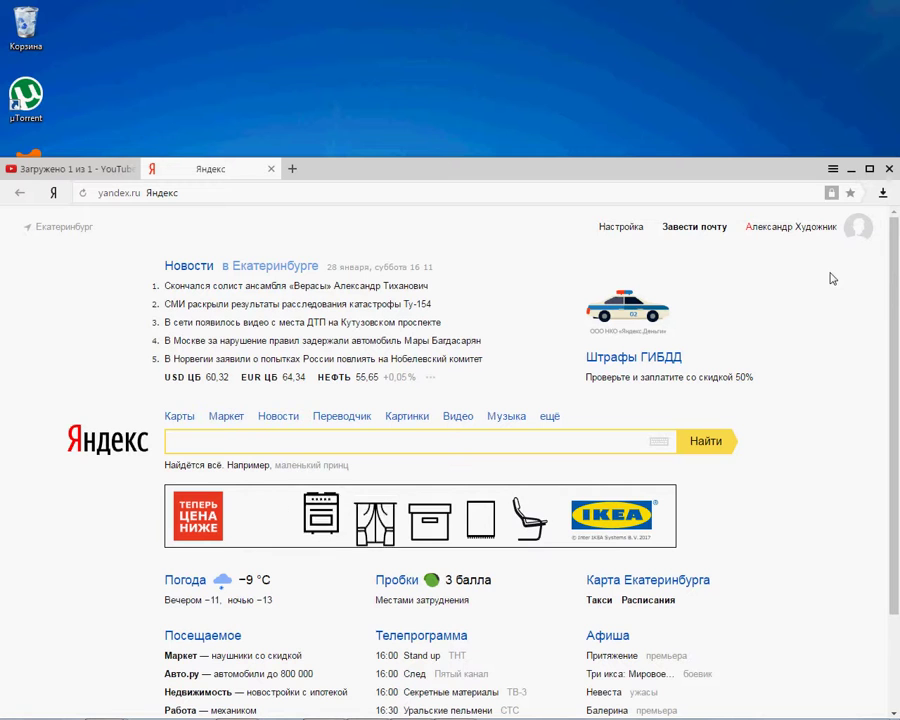
{"action": "left_click", "coordinate": [858, 230]}
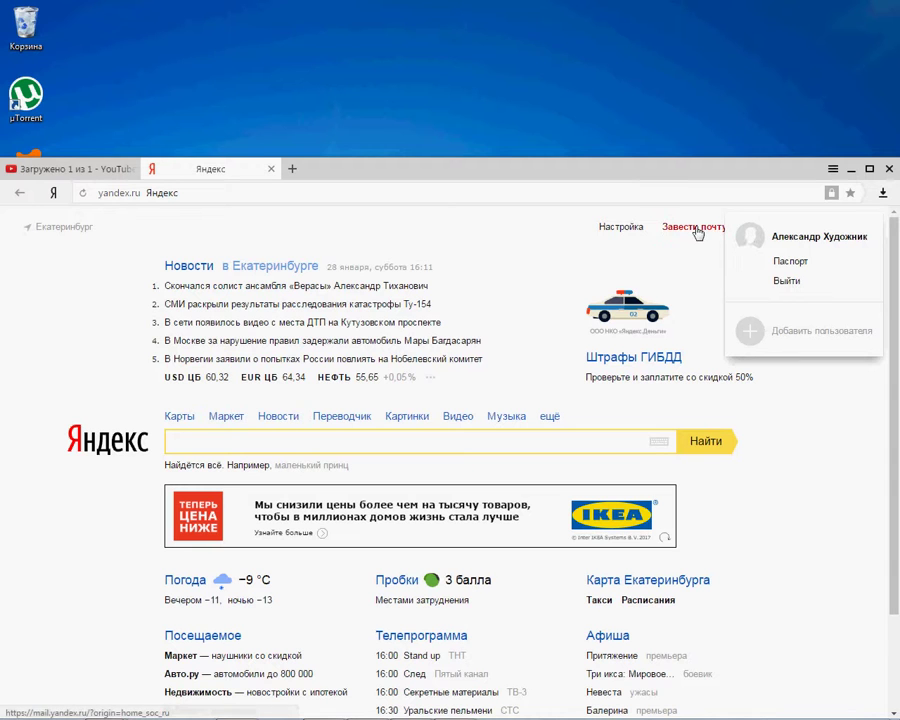
{"action": "left_click", "coordinate": [634, 229]}
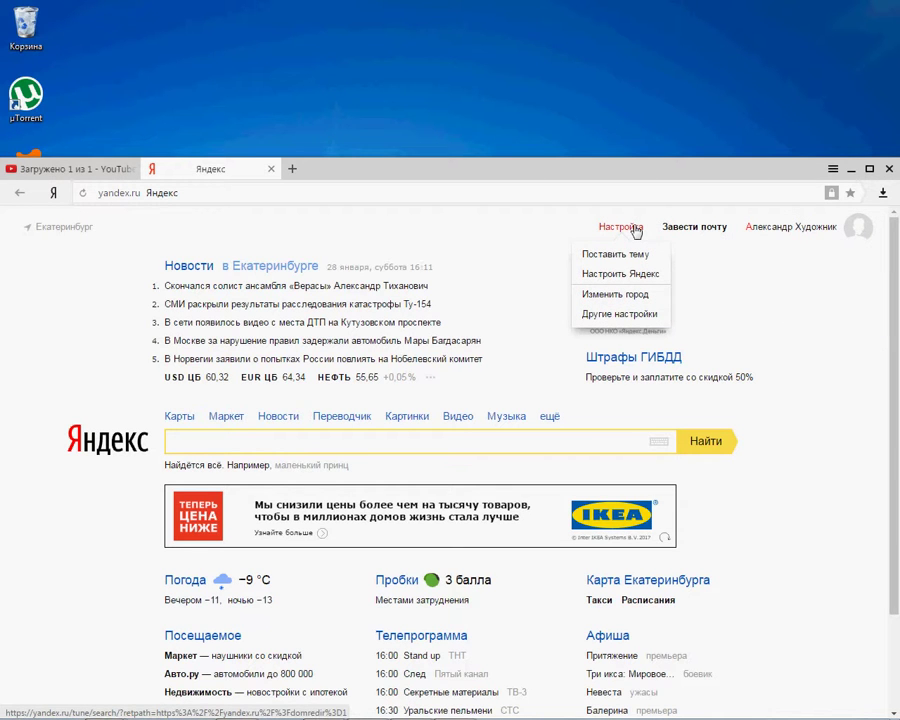
{"action": "left_click", "coordinate": [626, 276]}
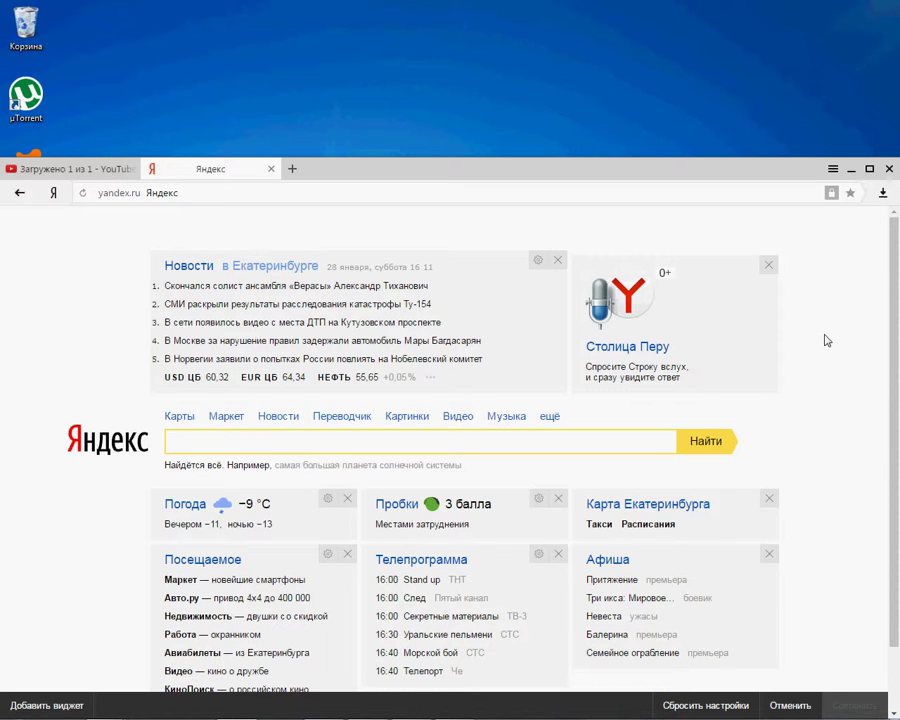
{"action": "left_click", "coordinate": [20, 194]}
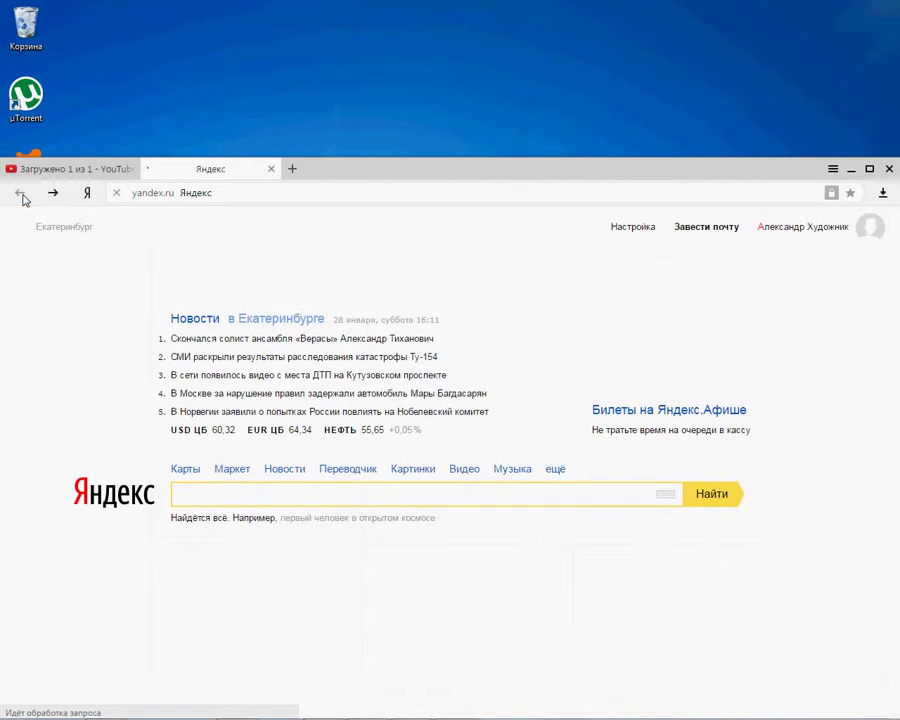
{"action": "left_click", "coordinate": [628, 228]}
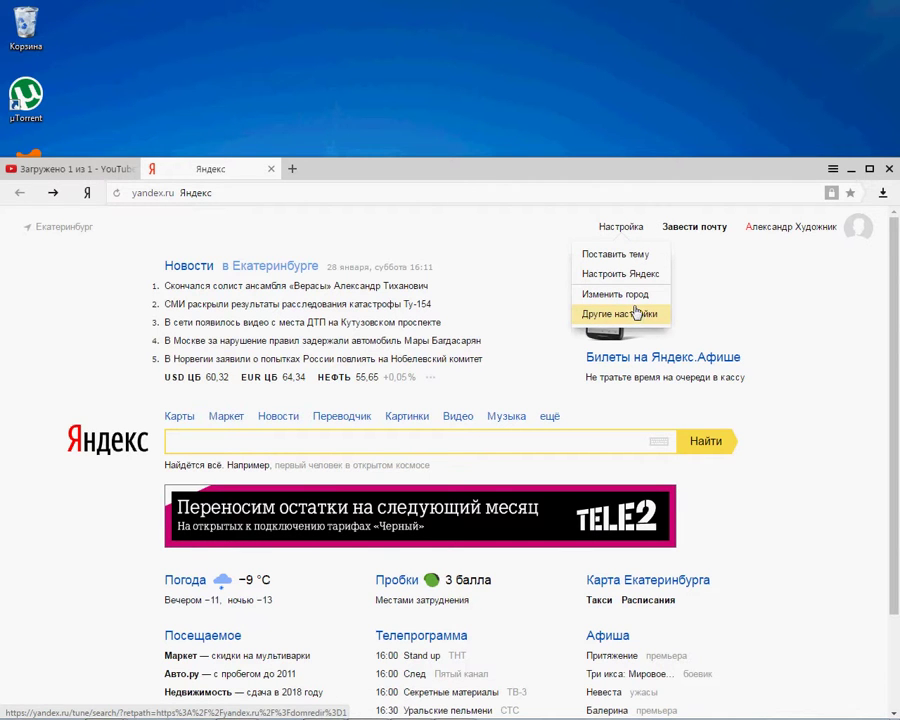
- Pick the Головоломка theme via Поставить тему and save it
{"action": "left_click", "coordinate": [637, 263]}
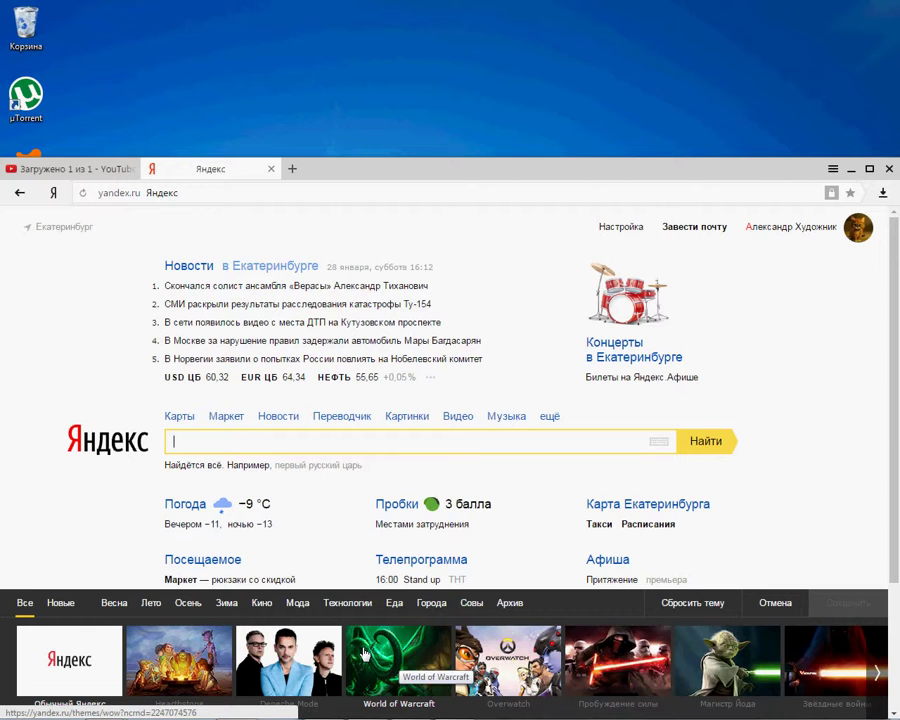
{"action": "left_click", "coordinate": [877, 672]}
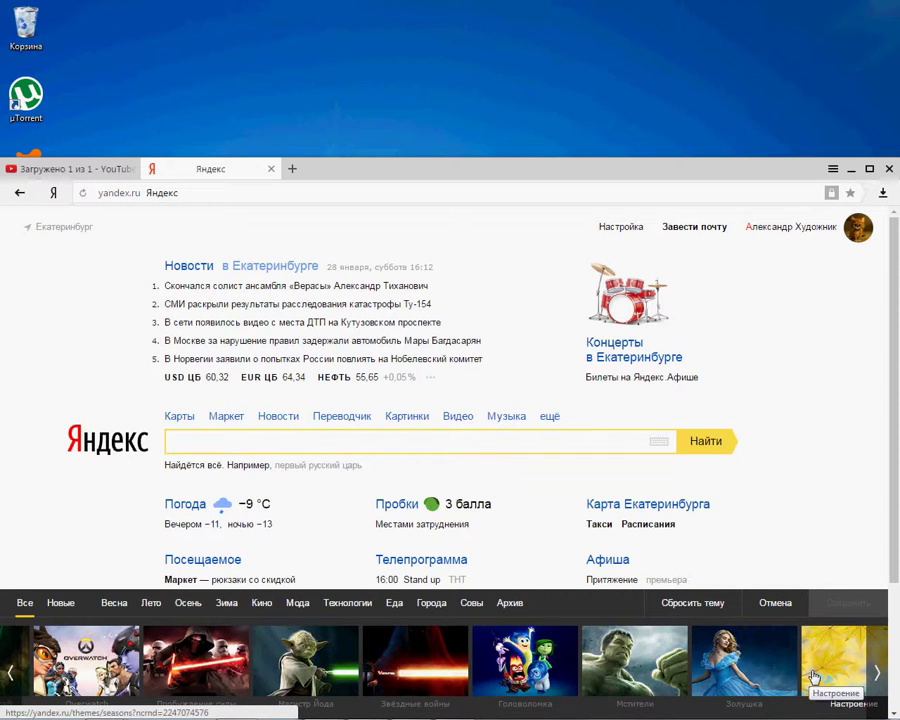
{"action": "left_click", "coordinate": [525, 660]}
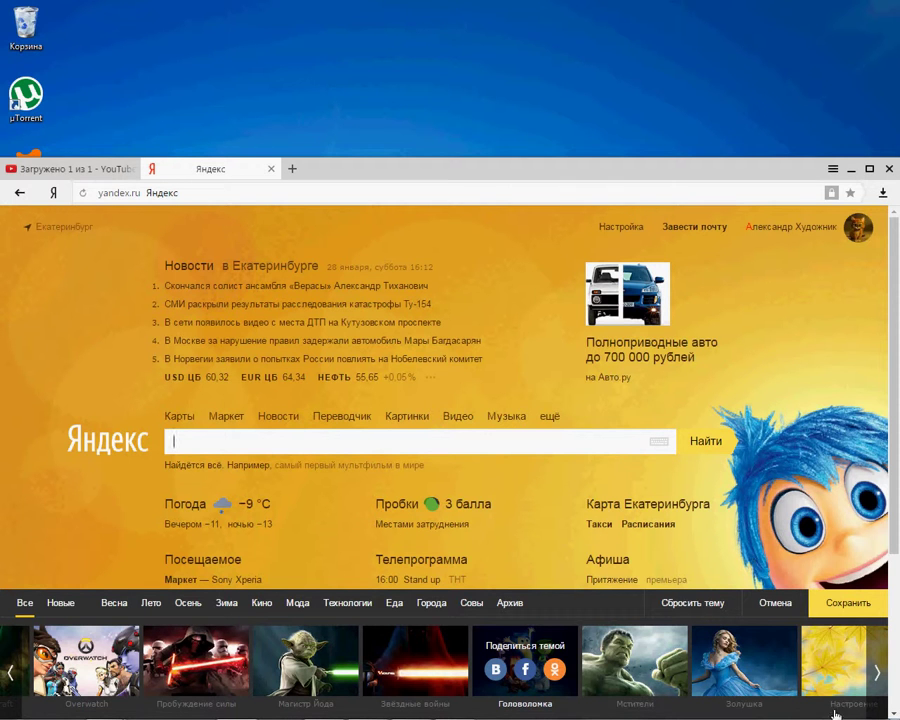
{"action": "left_click", "coordinate": [858, 603]}
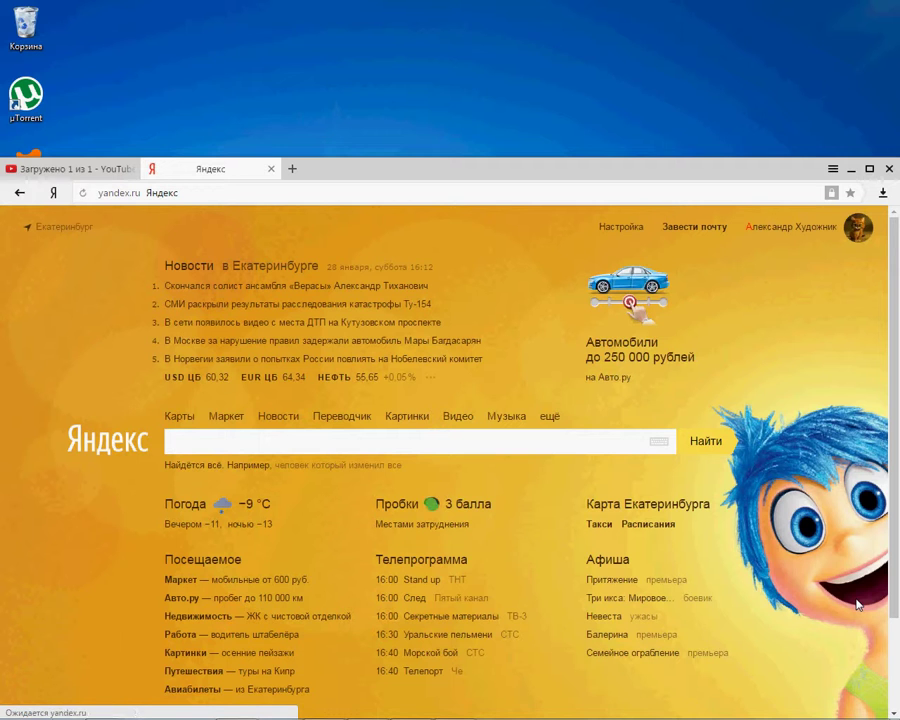
- Scroll the Головоломка-themed home page, check the account menu, then bring up the Настройка menu
{"action": "scroll", "coordinate": [812, 580], "scroll_direction": "down", "scroll_amount": 1}
{"action": "scroll", "coordinate": [812, 580], "scroll_direction": "down", "scroll_amount": 2}
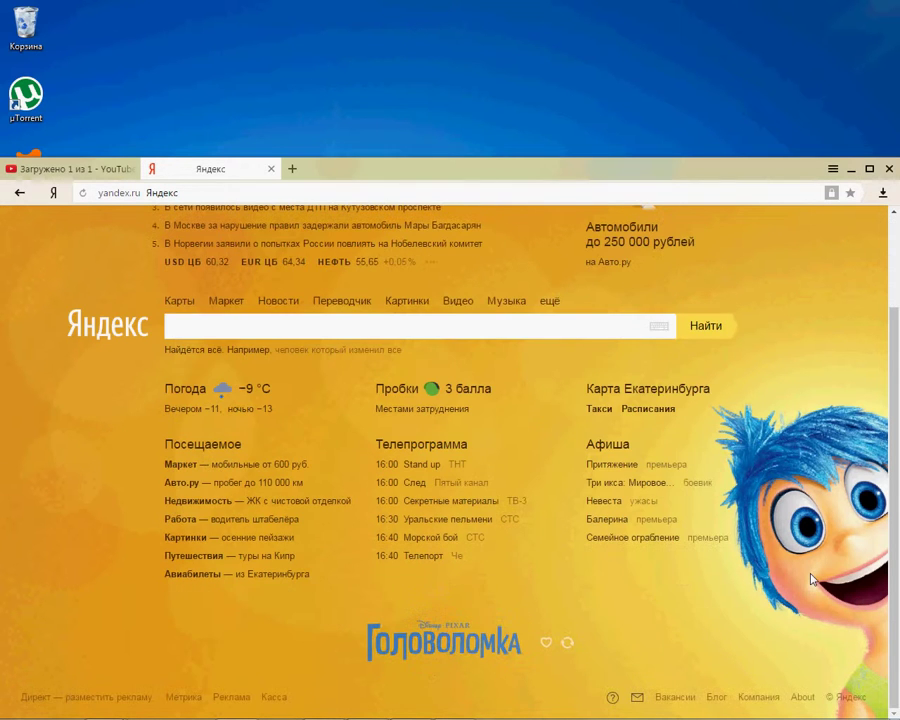
{"action": "scroll", "coordinate": [812, 580], "scroll_direction": "up", "scroll_amount": 3}
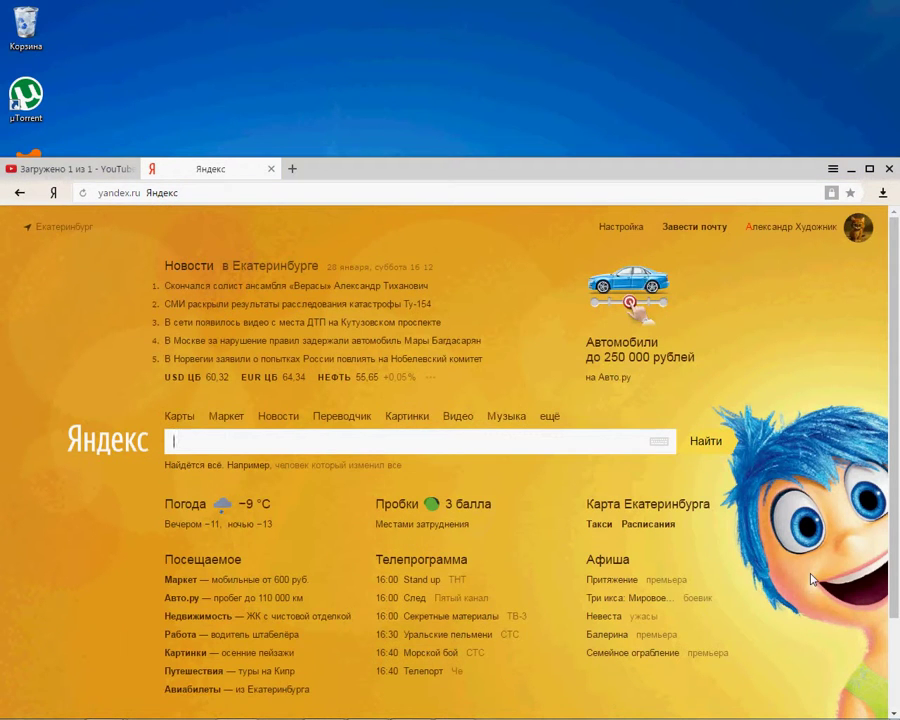
{"action": "left_click", "coordinate": [847, 227]}
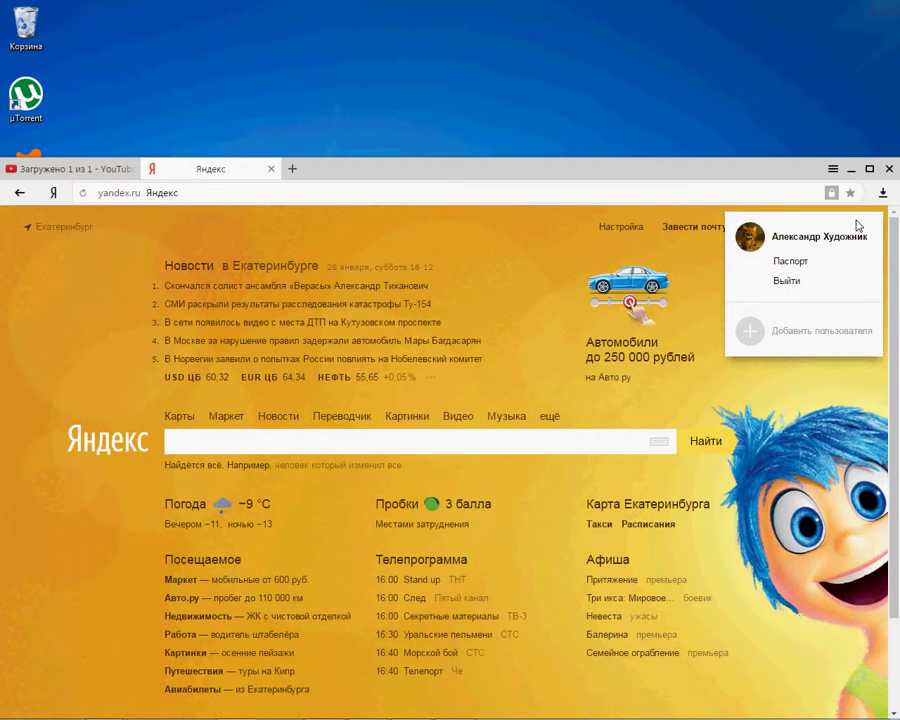
{"action": "left_click", "coordinate": [808, 373]}
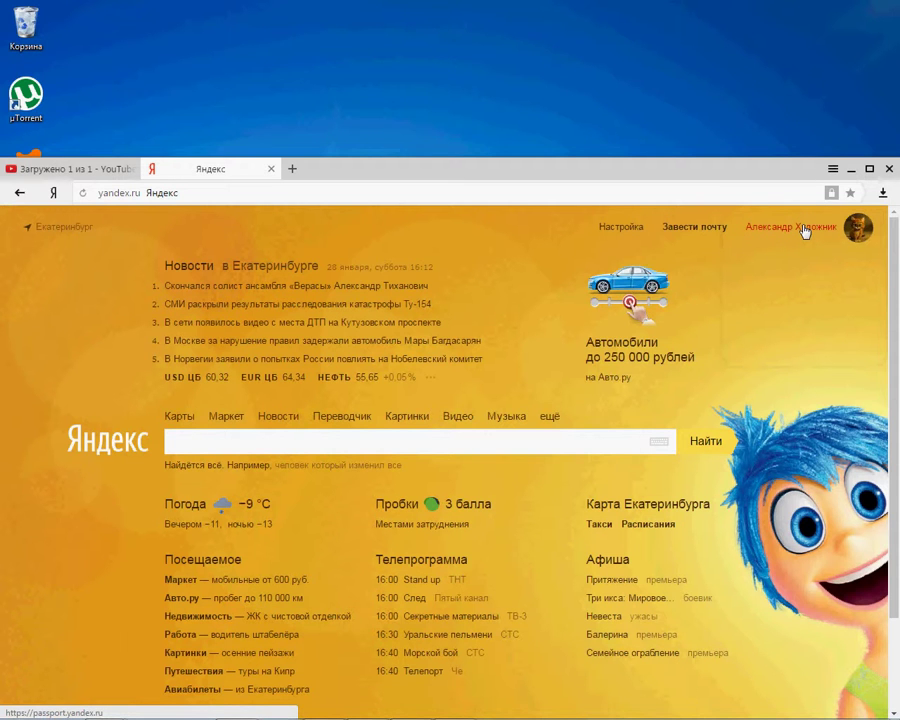
{"action": "left_click", "coordinate": [628, 229]}
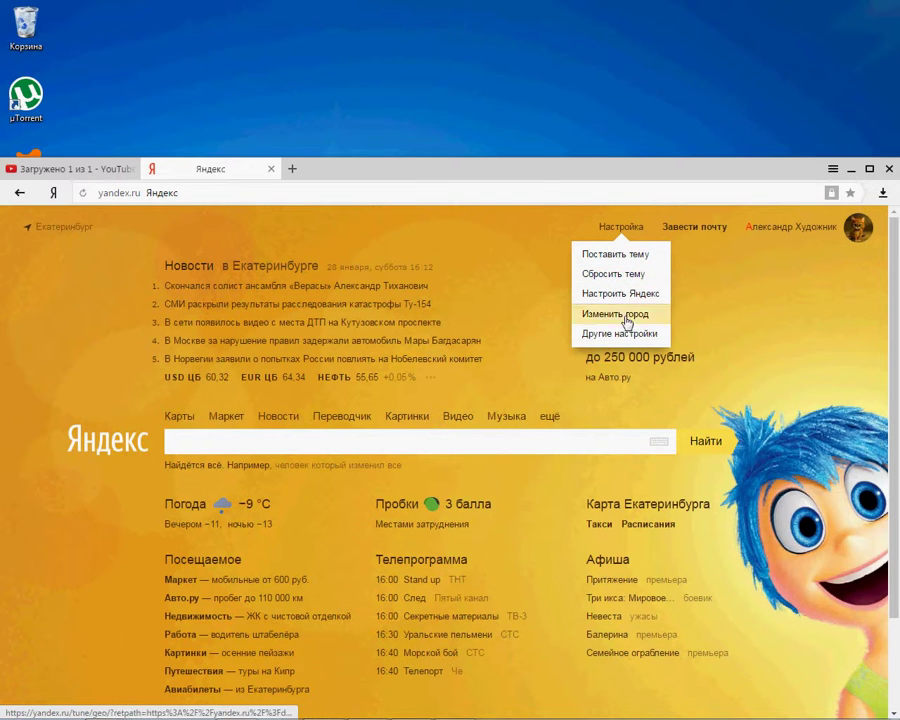
- Go to 'Другие настройки' to reach the search settings page with frequent-query and site suggestions
{"action": "left_click", "coordinate": [627, 337]}
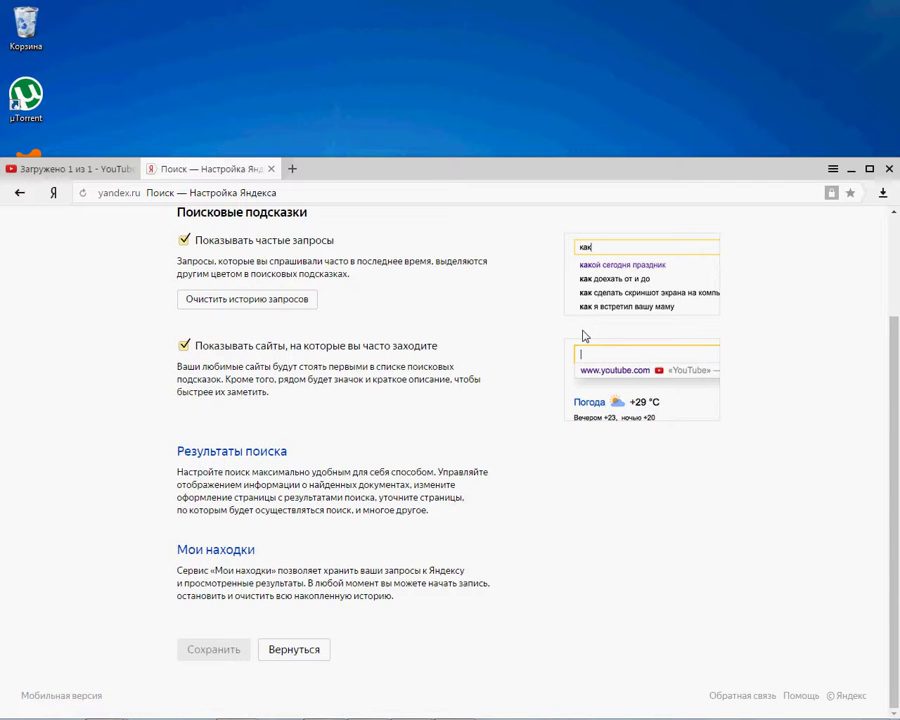
{"action": "scroll", "coordinate": [585, 336], "scroll_direction": "up", "scroll_amount": 3}
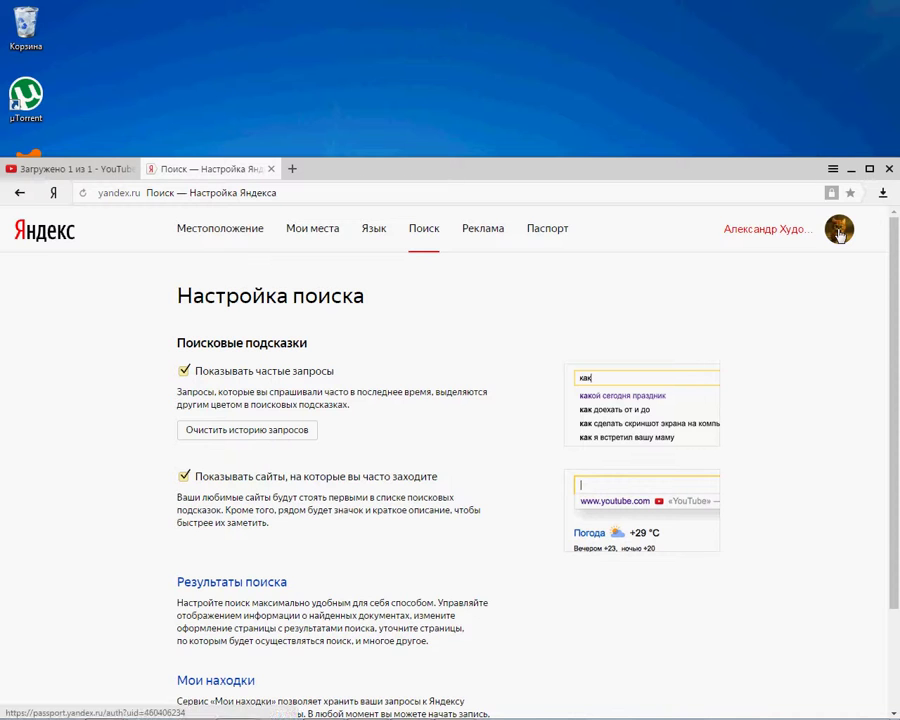
{"action": "left_click", "coordinate": [786, 233]}
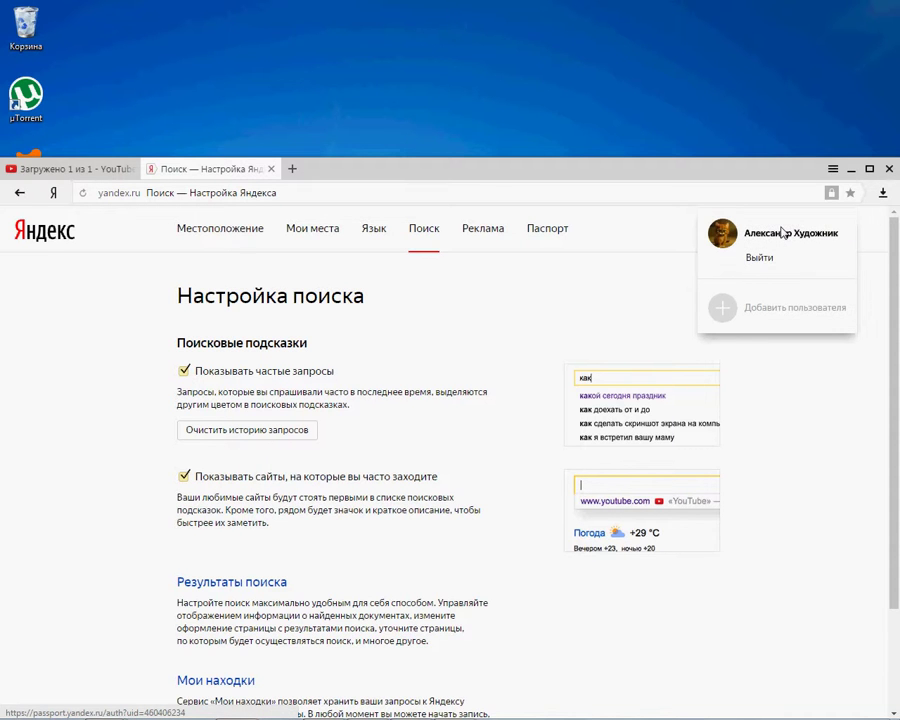
{"action": "left_click", "coordinate": [645, 300]}
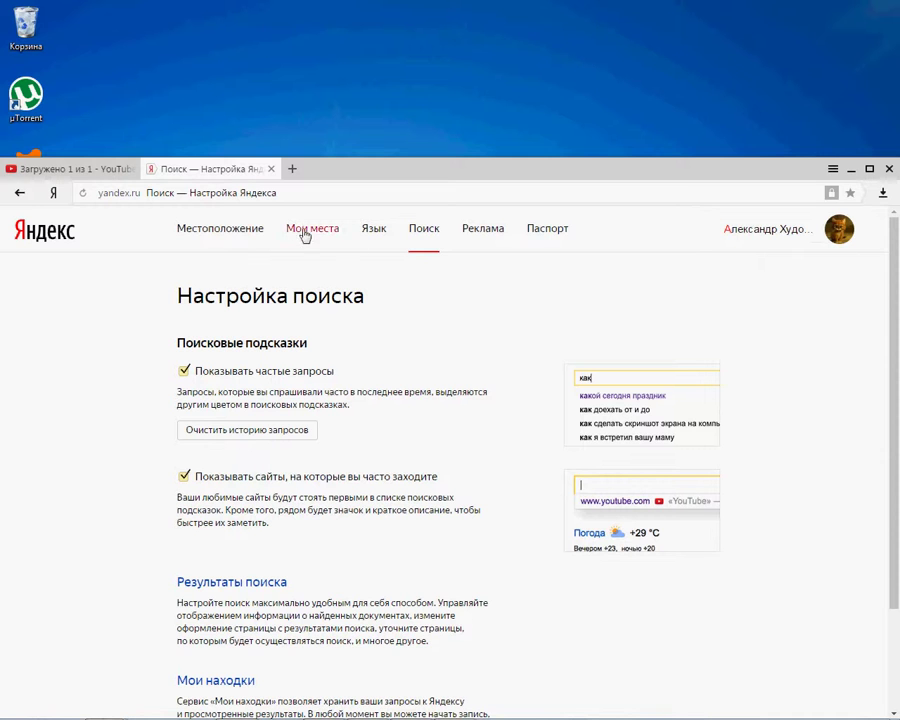
- Switch to the Местоположение settings showing Екатеринбург, dismissing the Avast warning and empty store window
{"action": "left_click", "coordinate": [243, 232]}
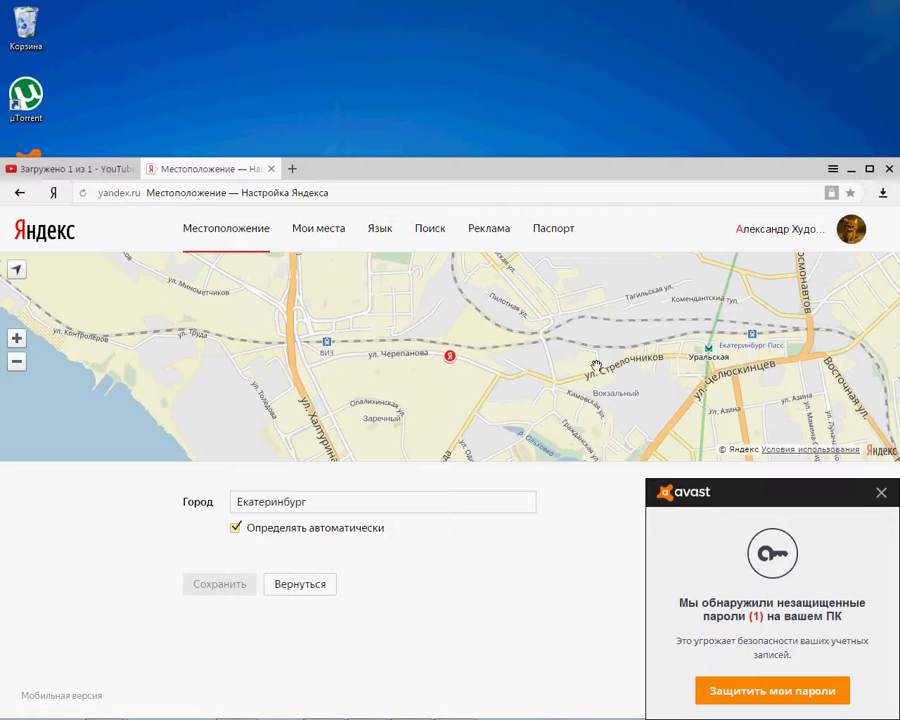
{"action": "left_click", "coordinate": [747, 691]}
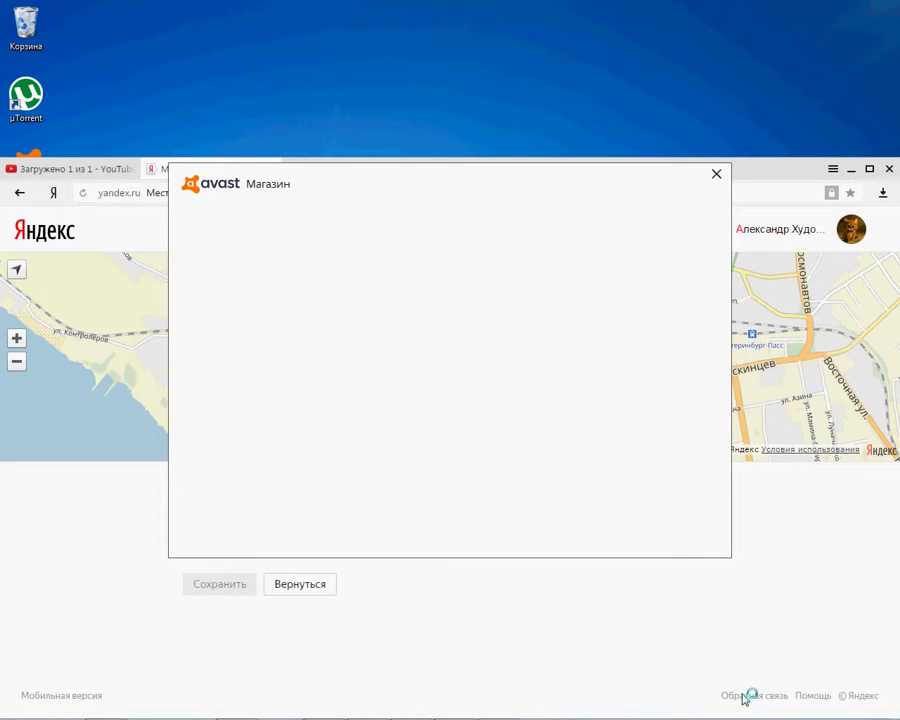
{"action": "left_click", "coordinate": [716, 176]}
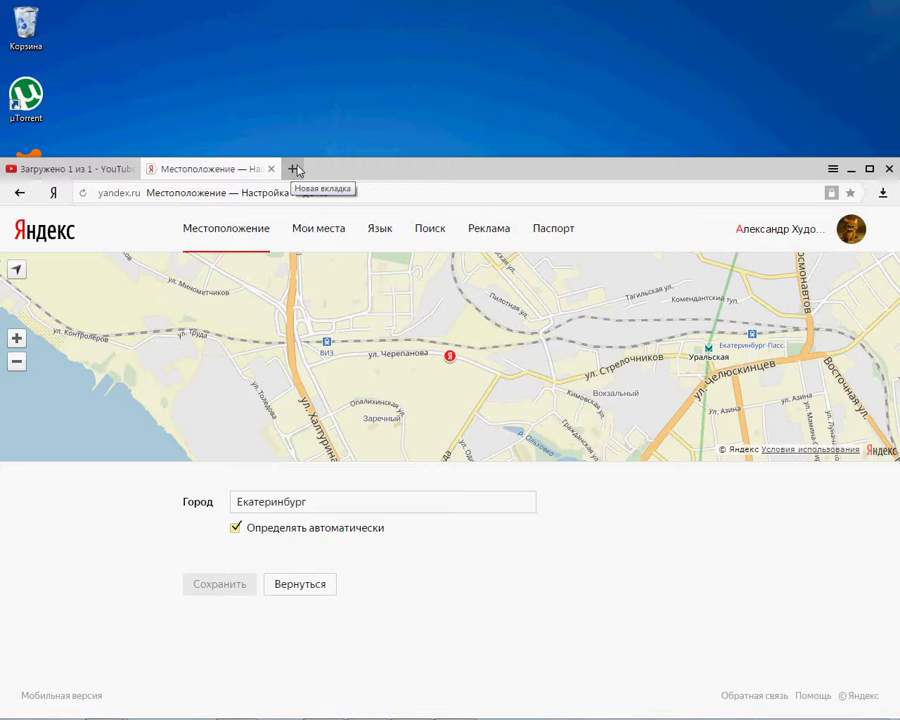
- In a new tab, search for 'яндекс диск' from the address bar
{"action": "left_click", "coordinate": [294, 169]}
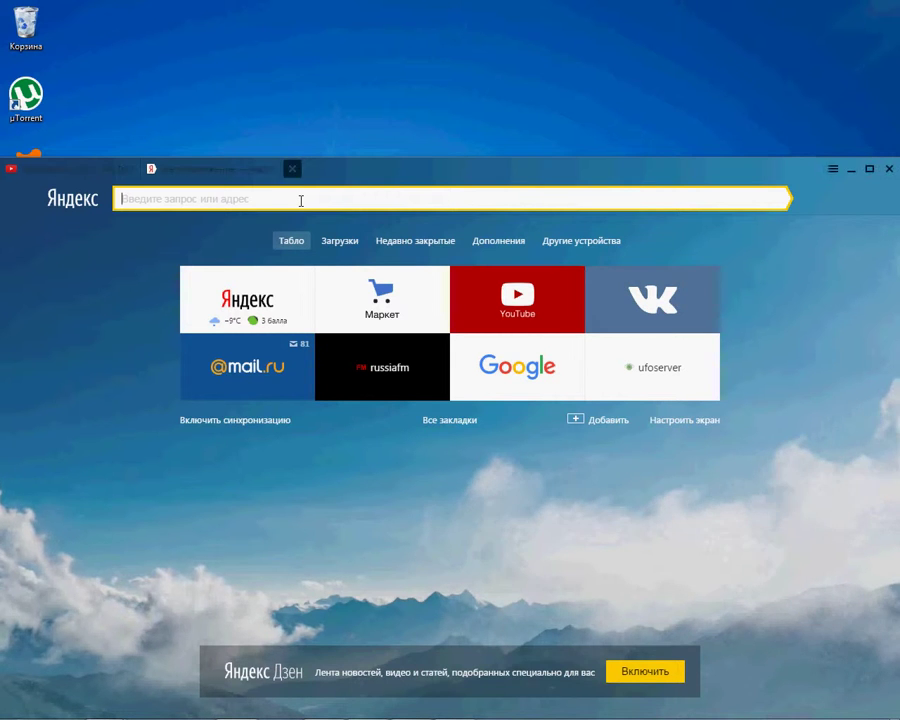
{"action": "type", "text": "яндекс ди"}
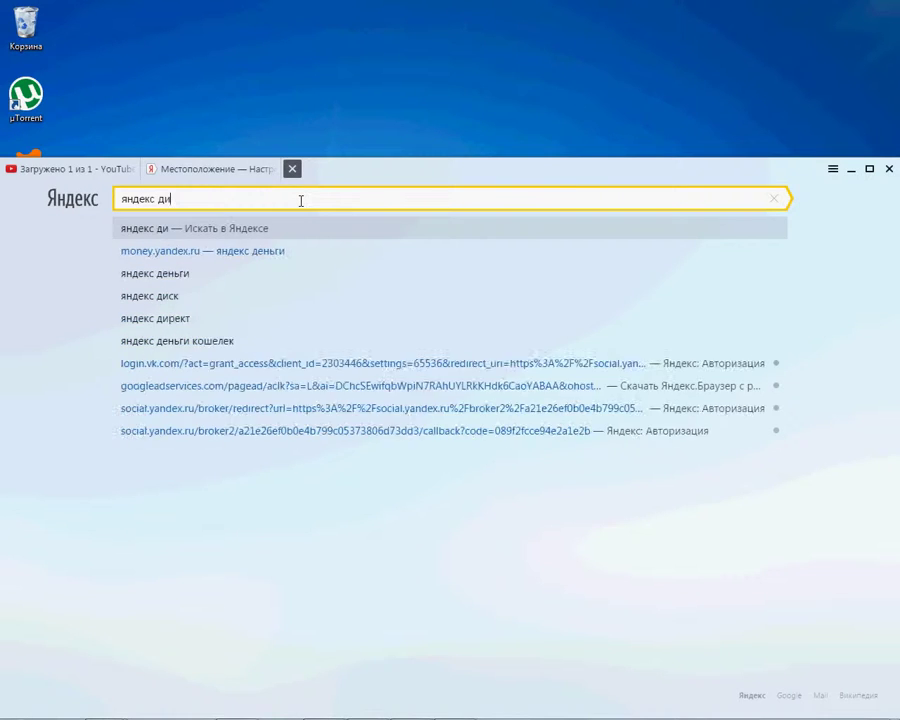
{"action": "type", "text": "ск"}
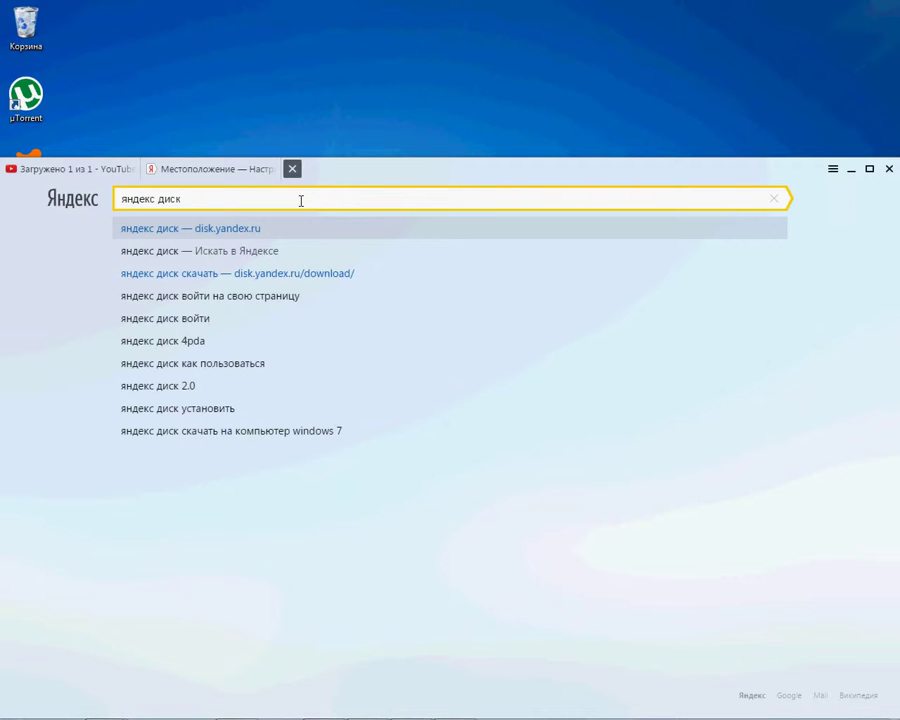
{"action": "key", "text": "Return"}
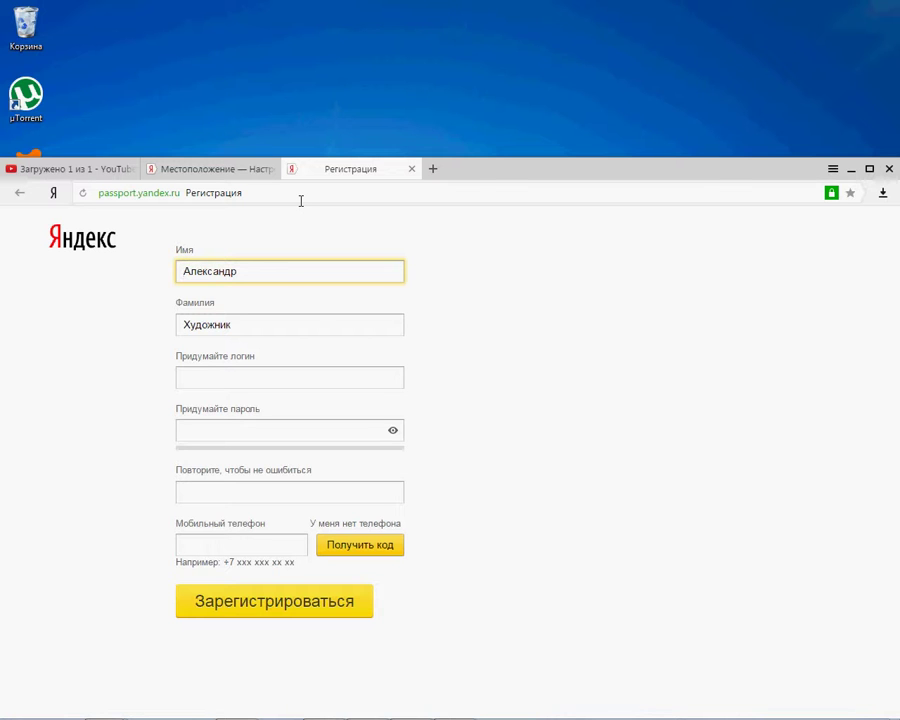
- Enter a Latin-letters-and-digits login in the Придумайте логин field, removing a stray Cyrillic character
{"action": "left_click", "coordinate": [258, 383]}
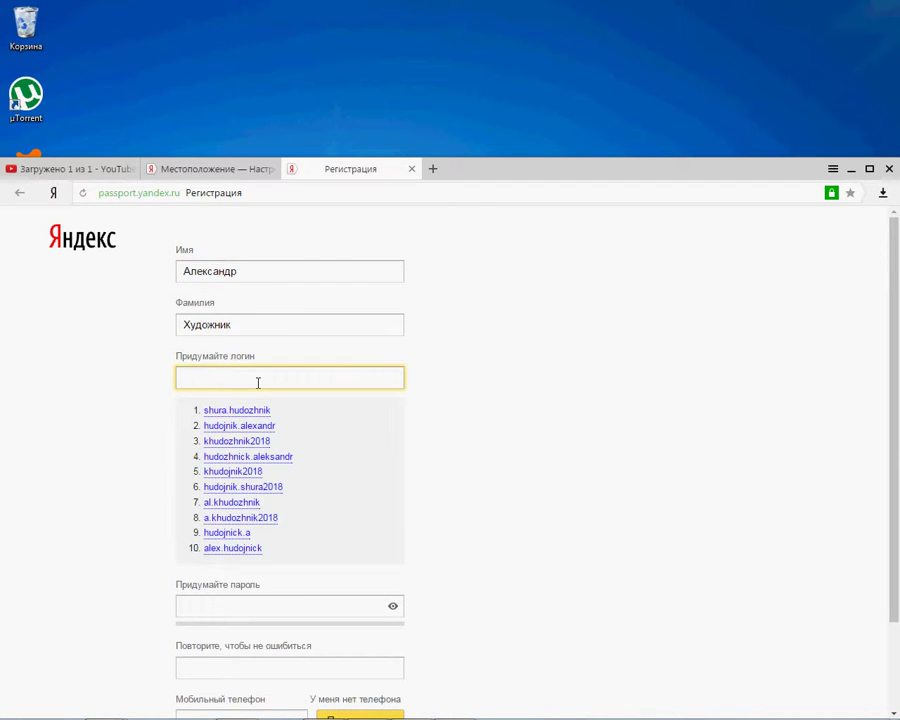
{"action": "type", "text": "ы"}
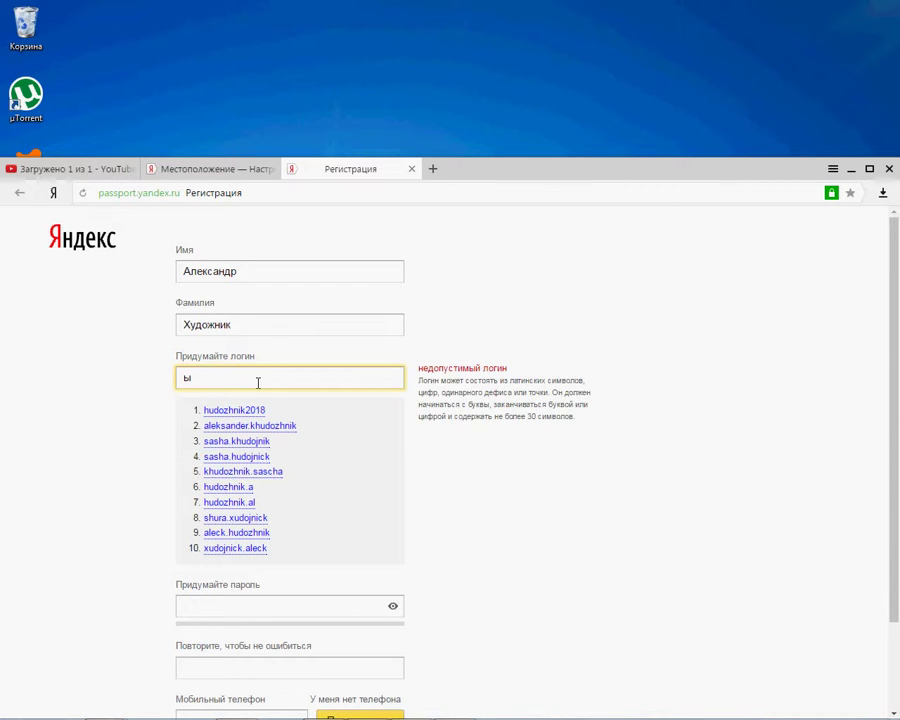
{"action": "key", "text": "BackSpace"}
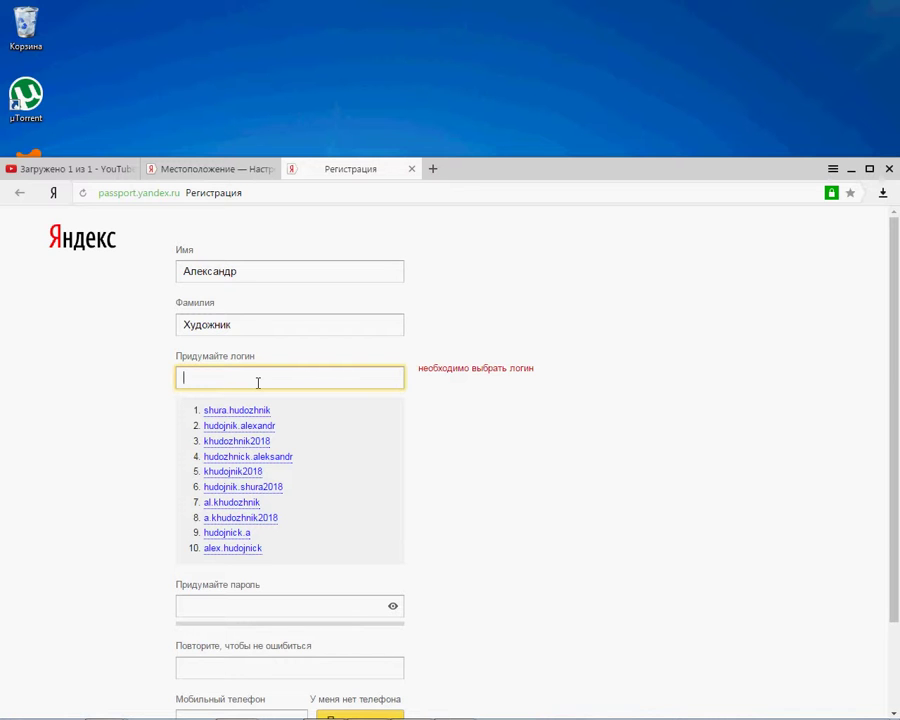
{"action": "type", "text": "ost"}
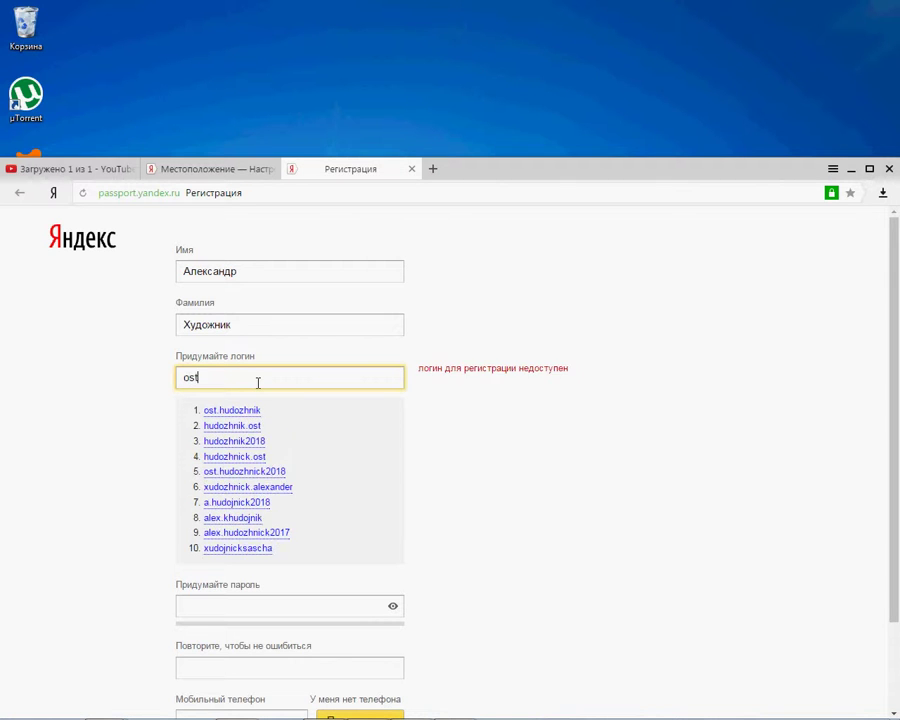
{"action": "type", "text": "in"}
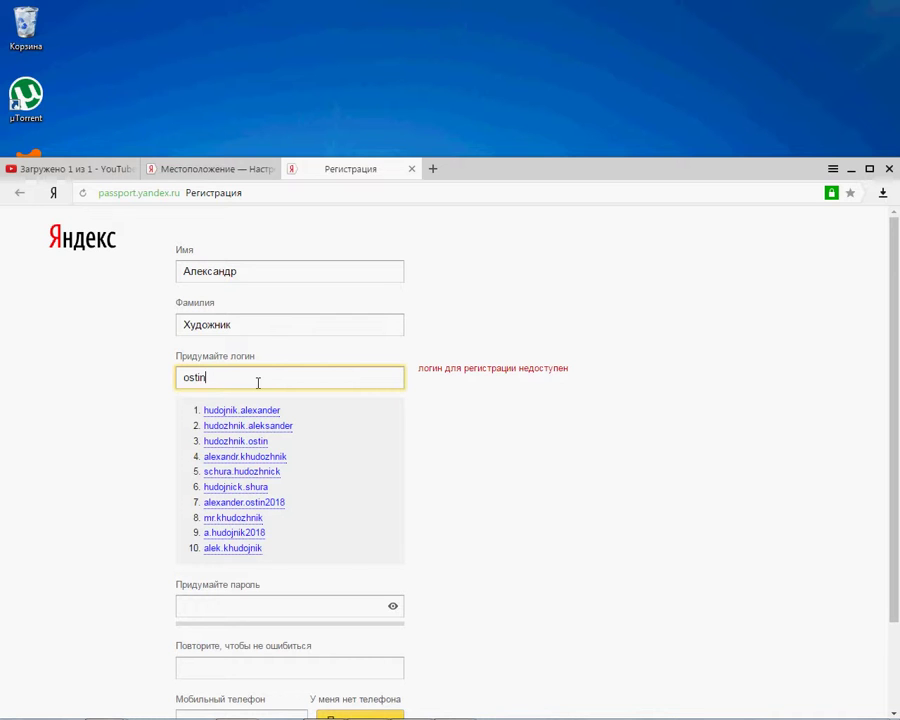
{"action": "type", "text": "13"}
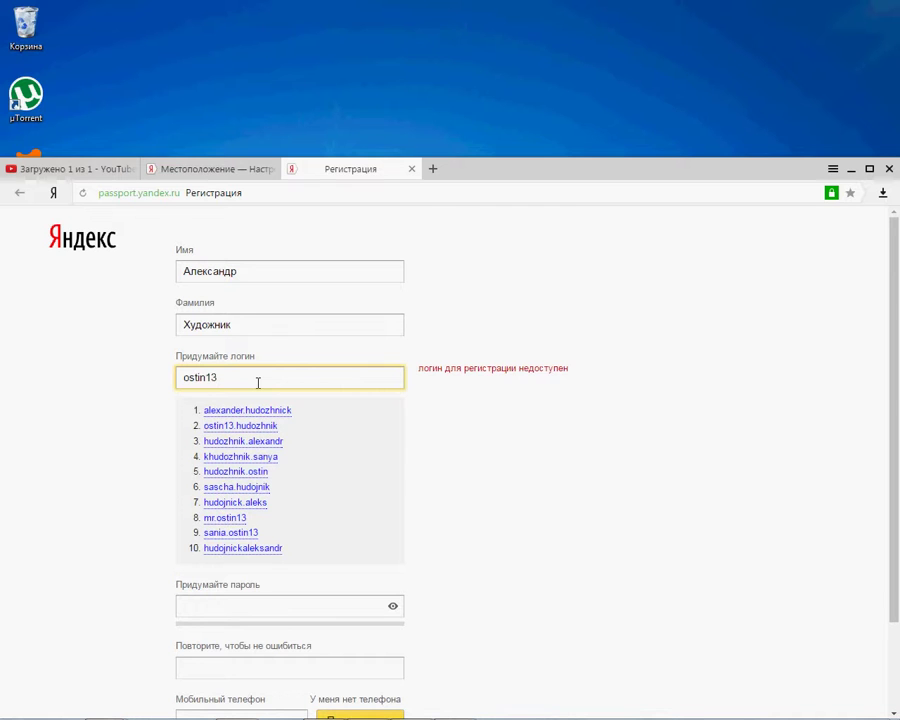
{"action": "type", "text": "13"}
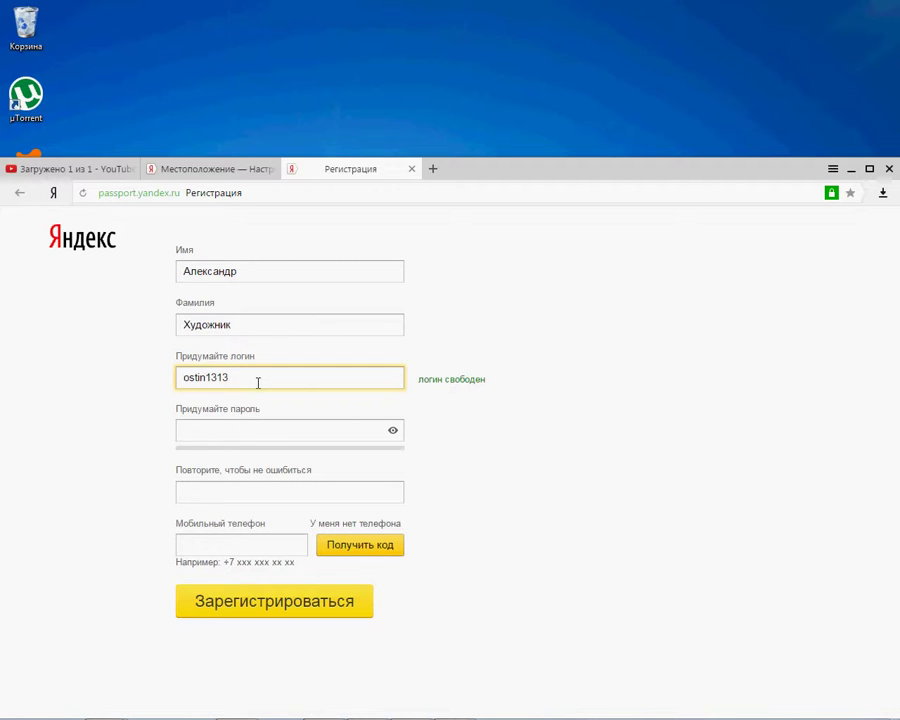
- Type a 10-character account password, then retype it in the repeat field
{"action": "left_click", "coordinate": [244, 439]}
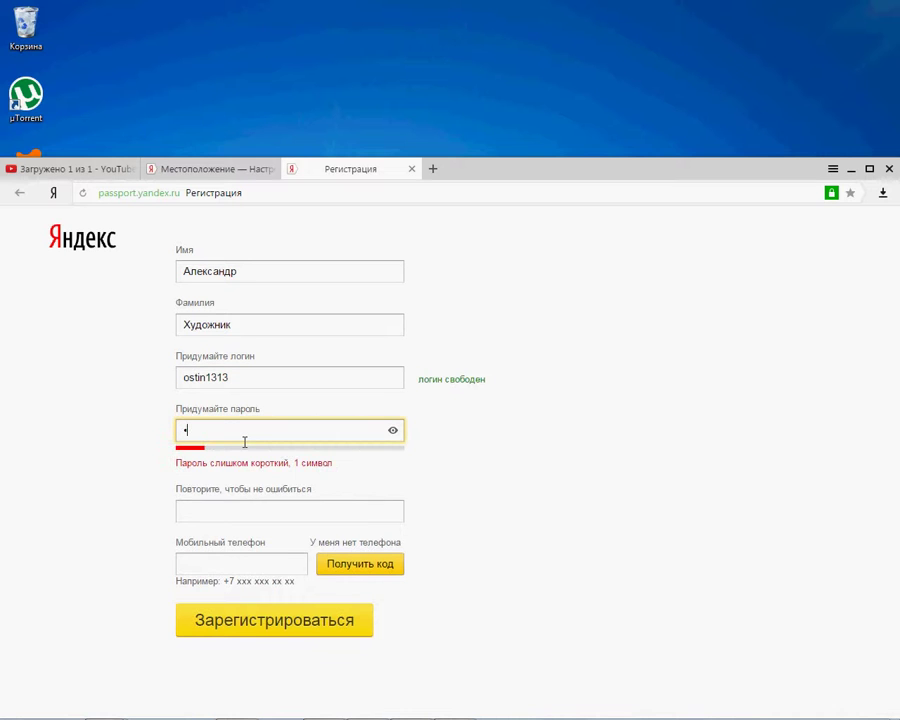
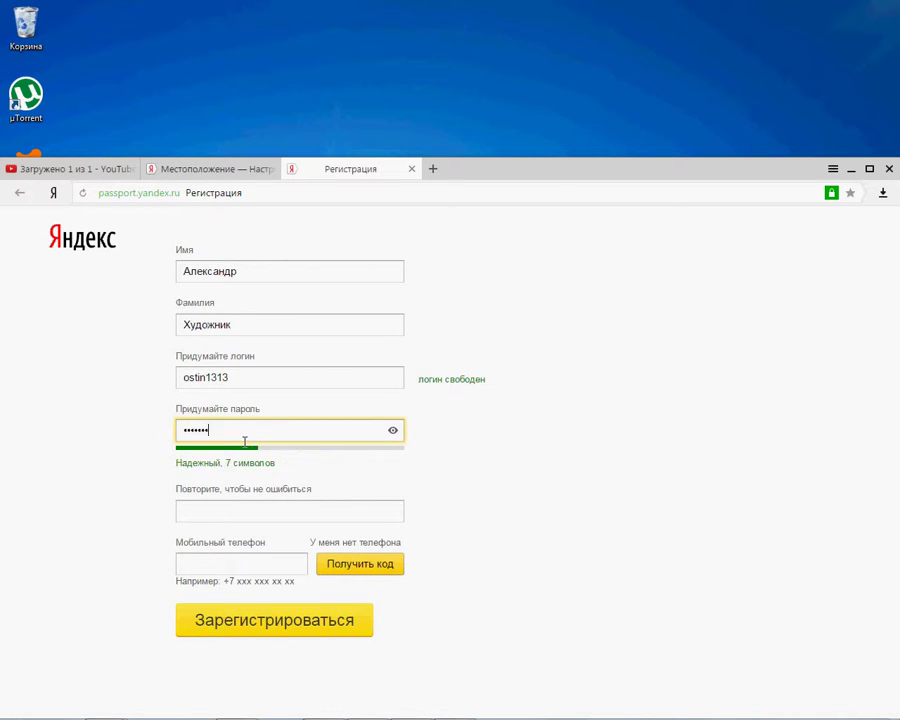
{"action": "left_click", "coordinate": [255, 522]}
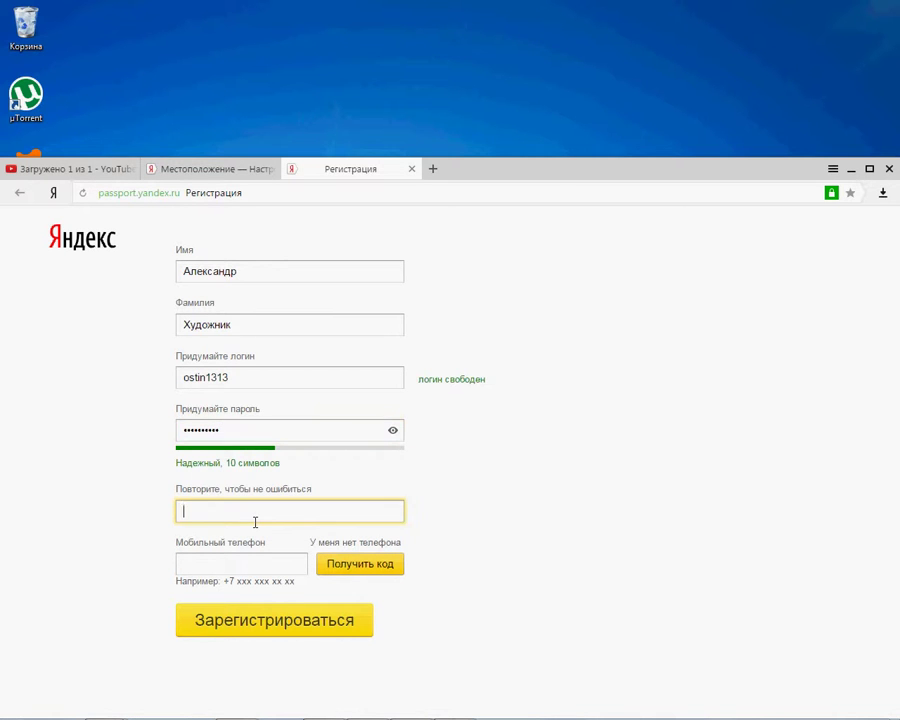
{"action": "type", "text": "••••"}
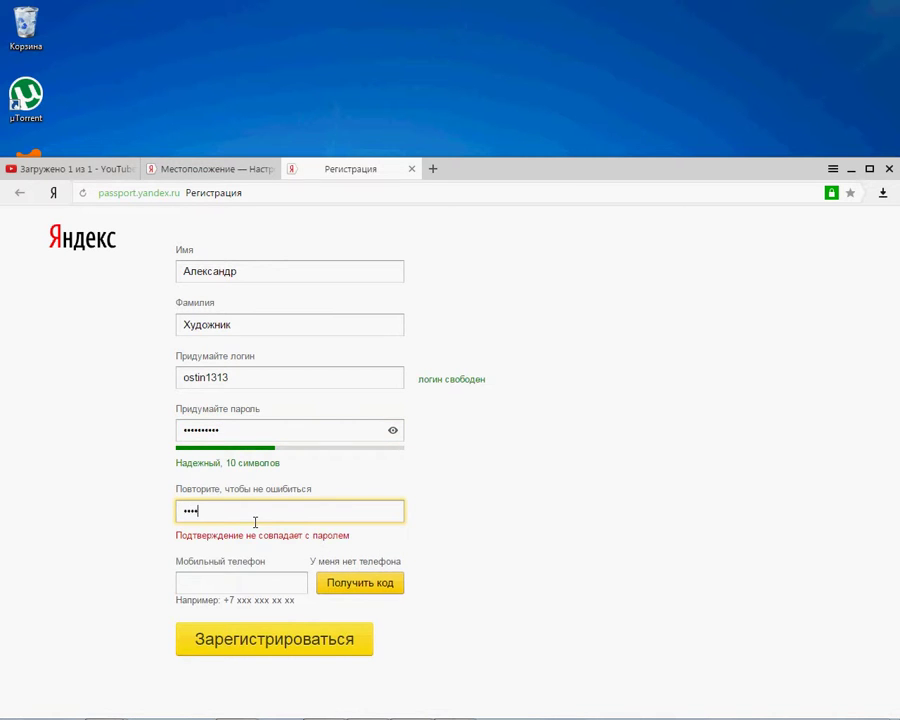
{"action": "type", "text": "••••••"}
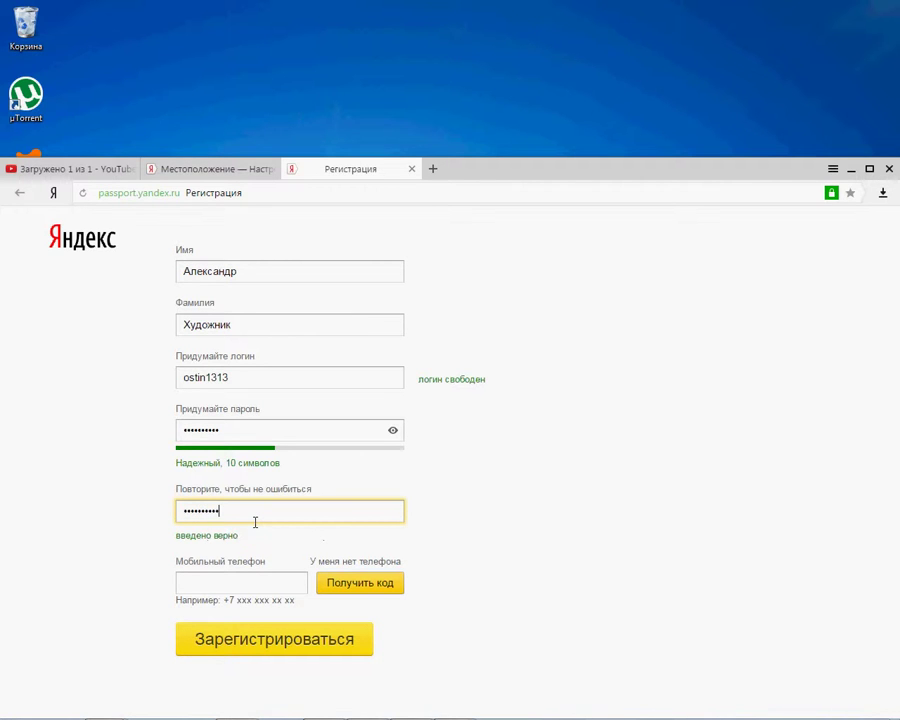
- Verify the mobile number with the SMS code and submit the registration form
{"action": "left_click", "coordinate": [250, 587]}
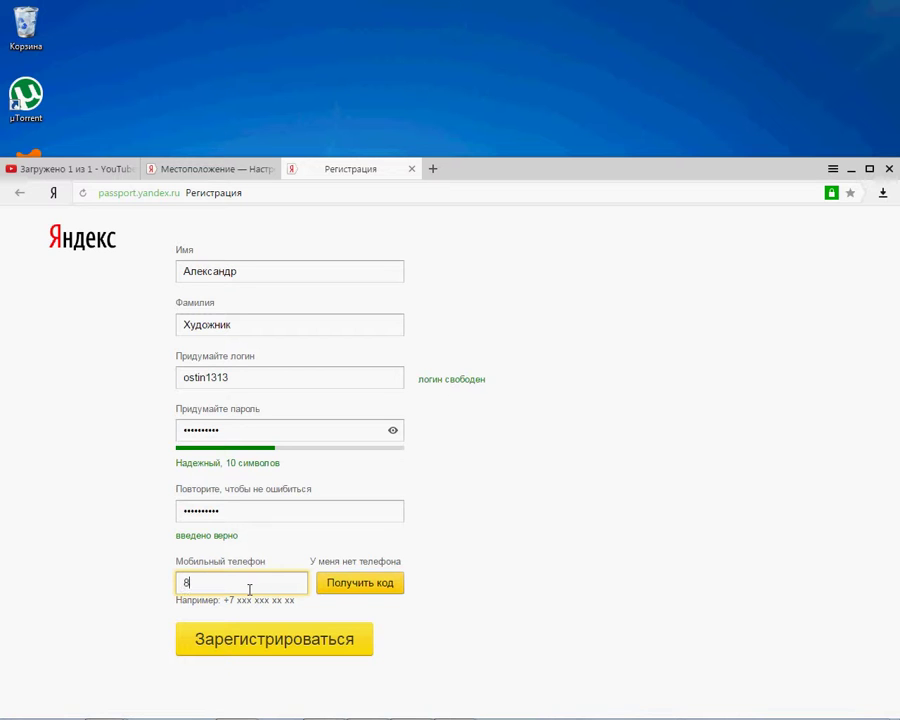
{"action": "key", "text": "BackSpace"}
{"action": "left_click", "coordinate": [344, 592]}
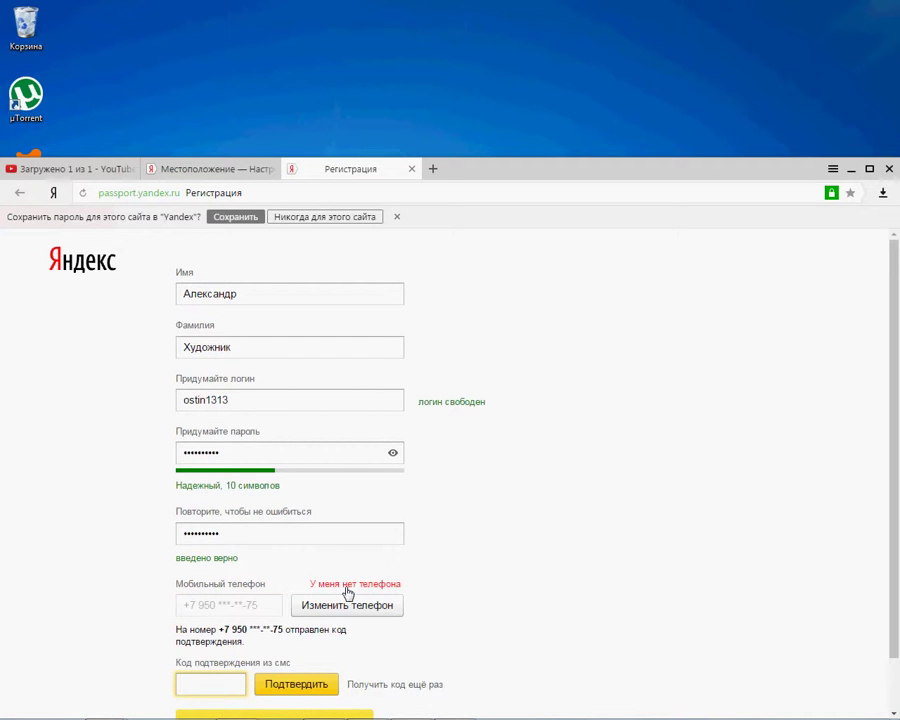
{"action": "scroll", "coordinate": [345, 593], "scroll_direction": "down", "scroll_amount": 1}
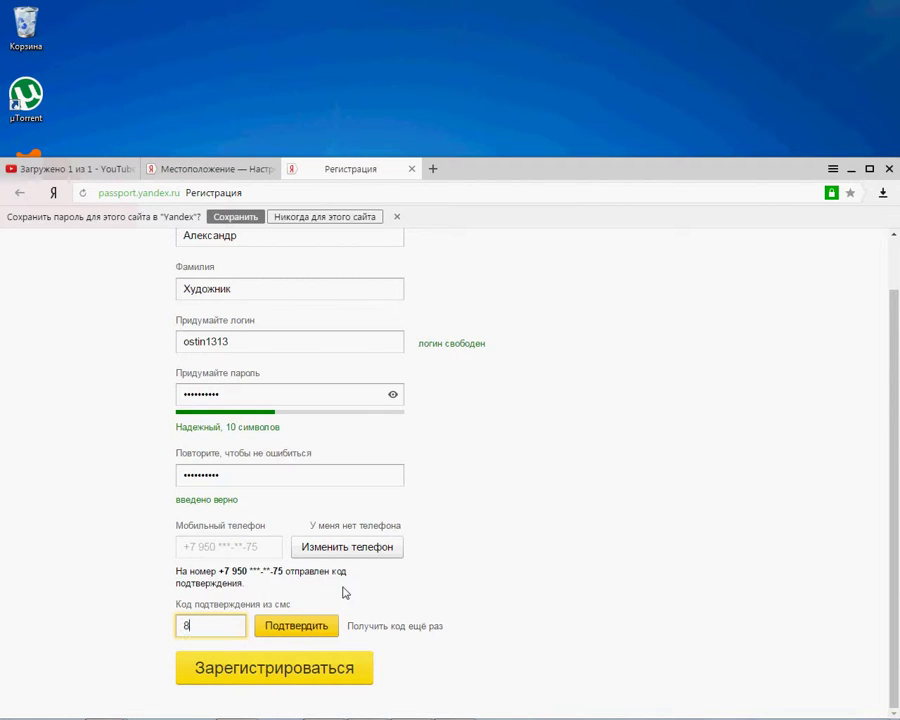
{"action": "left_click", "coordinate": [315, 627]}
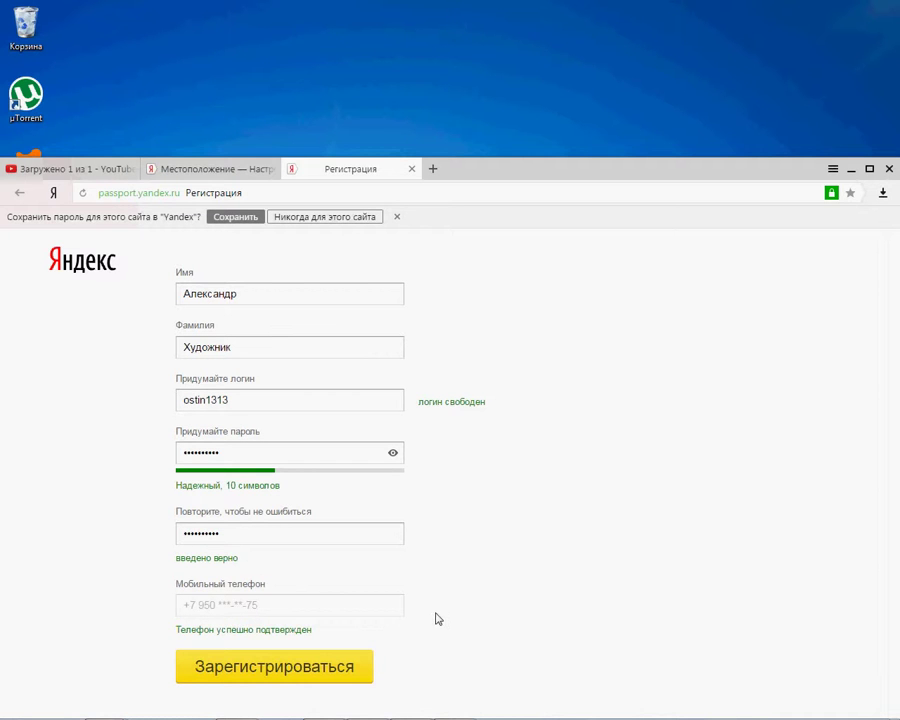
{"action": "left_click", "coordinate": [348, 676]}
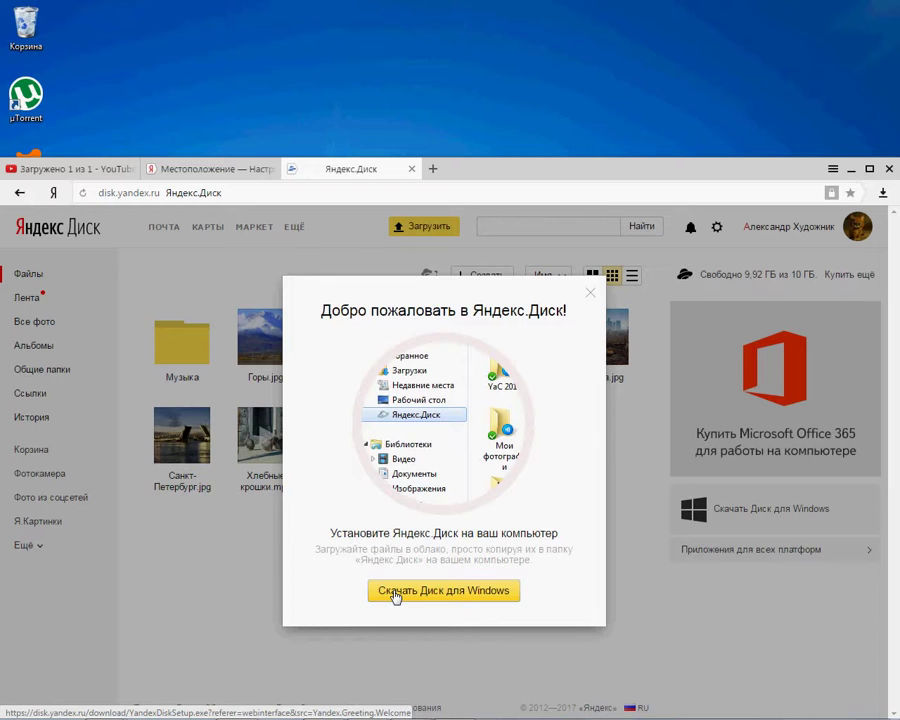
- Download the Диск для Windows installer from its download page and show the downloads list
{"action": "left_click", "coordinate": [396, 592]}
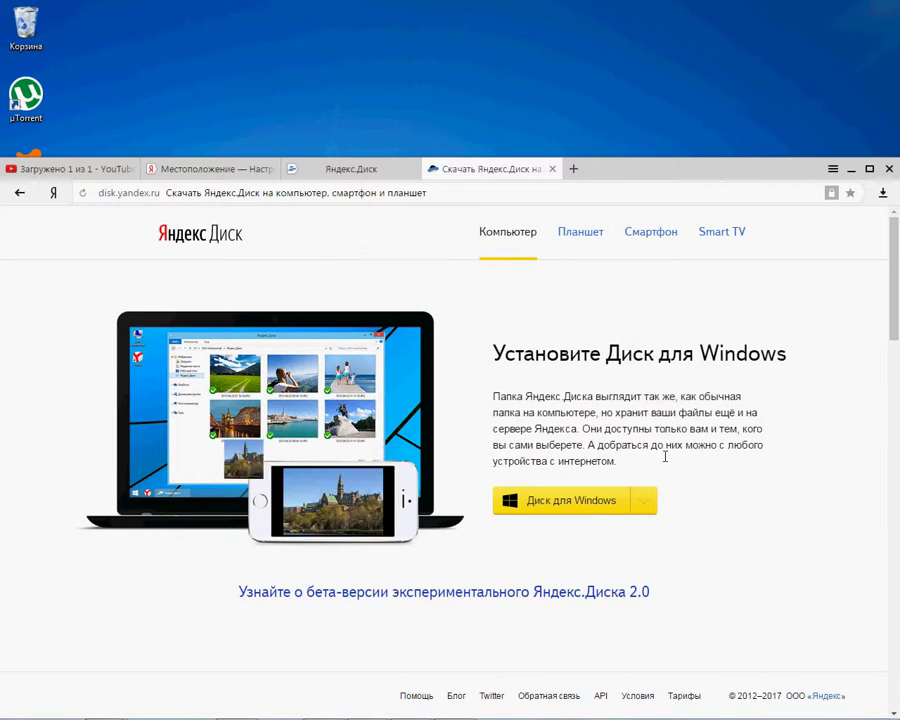
{"action": "left_click", "coordinate": [591, 508]}
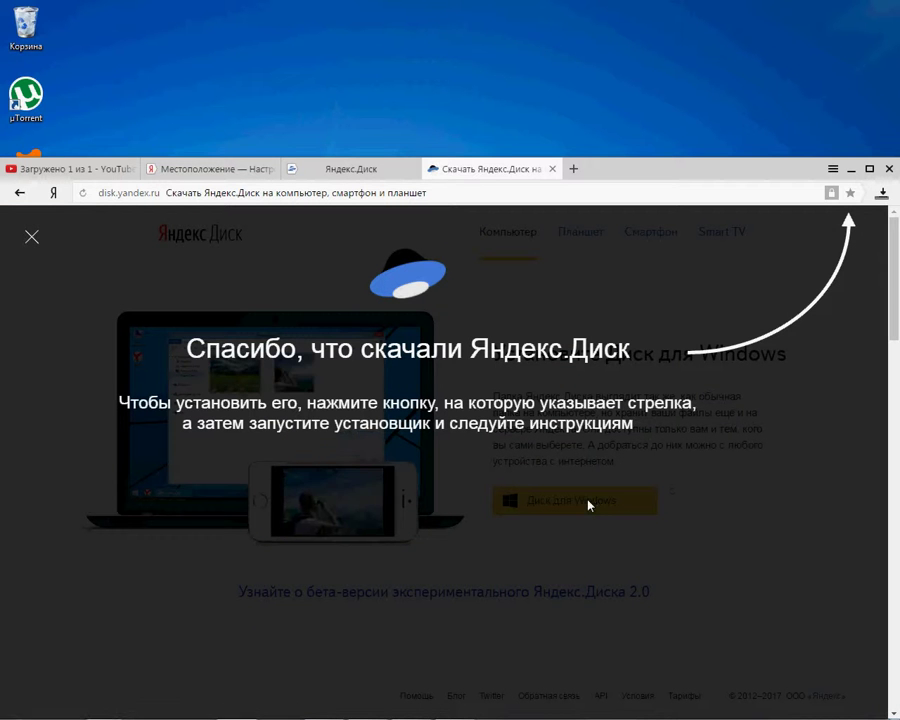
{"action": "left_click", "coordinate": [883, 192]}
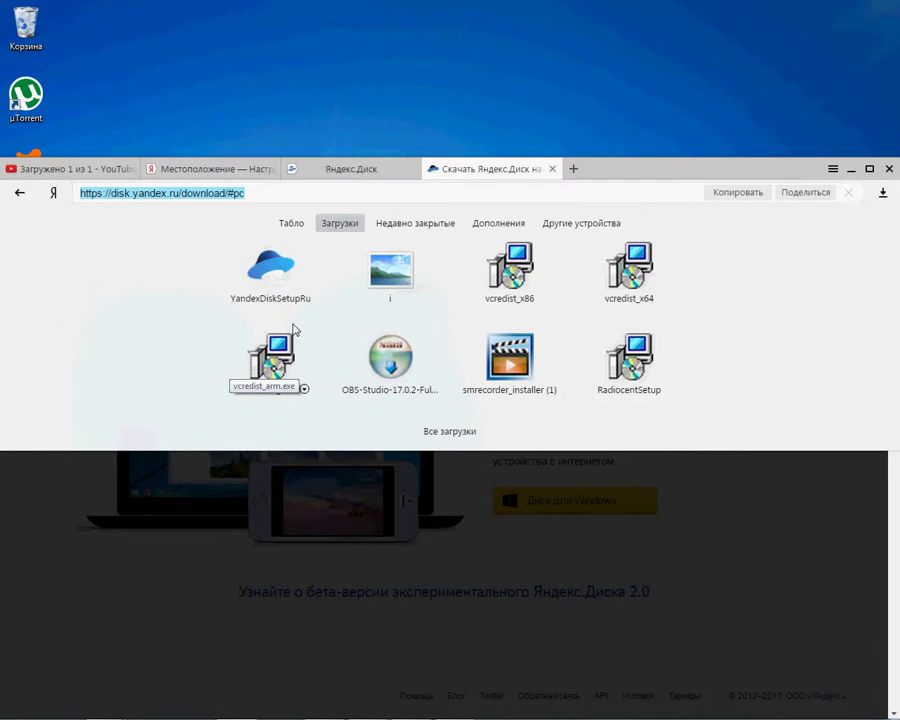
- Open the YandexDiskSetupRu download and choose Запустить past the security warning
{"action": "left_click", "coordinate": [319, 299]}
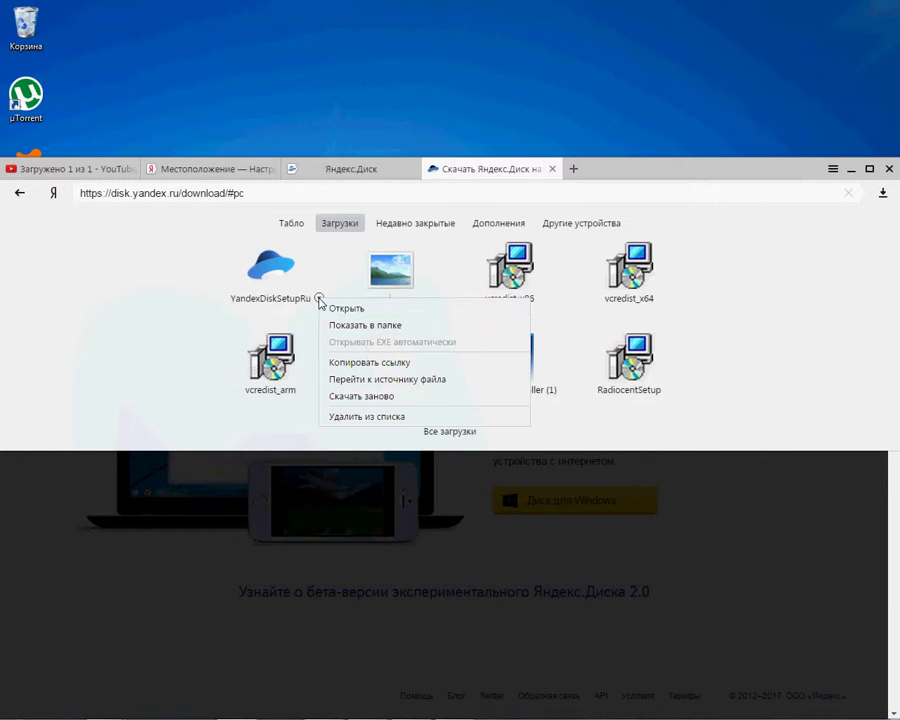
{"action": "left_click", "coordinate": [345, 306]}
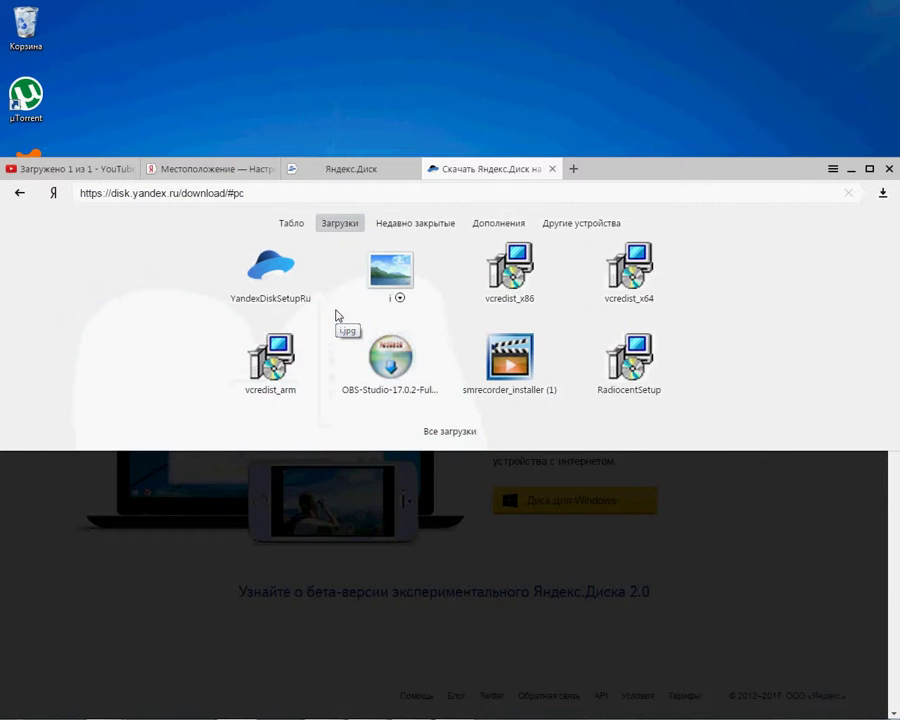
{"action": "left_click", "coordinate": [489, 377]}
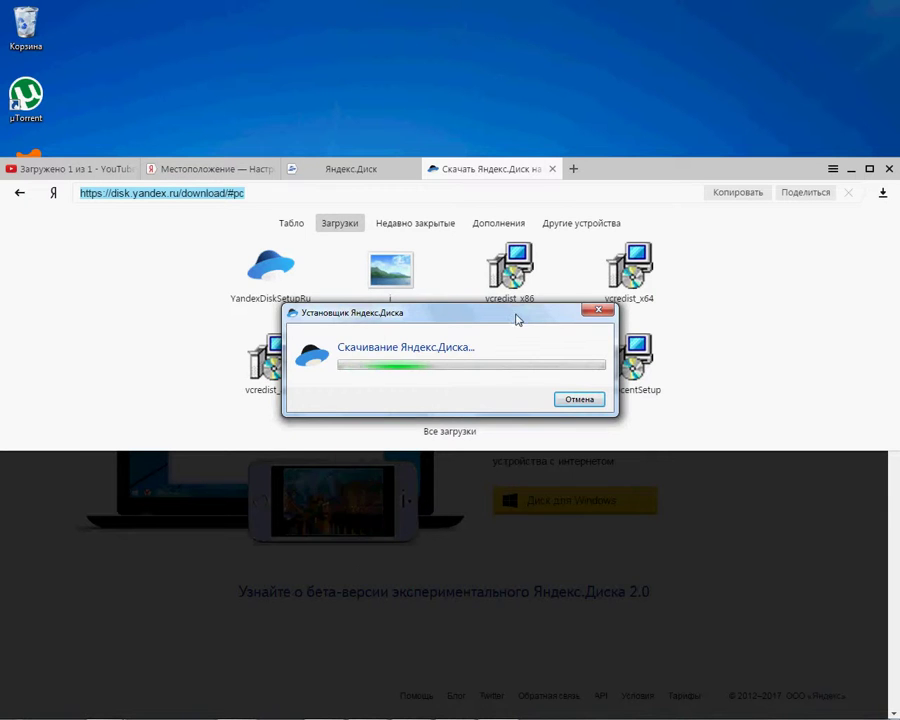
- Move the installer window lower and wait for the Yandex.Disk download to finish
{"action": "left_click_drag", "start_coordinate": [516, 317], "coordinate": [656, 563]}
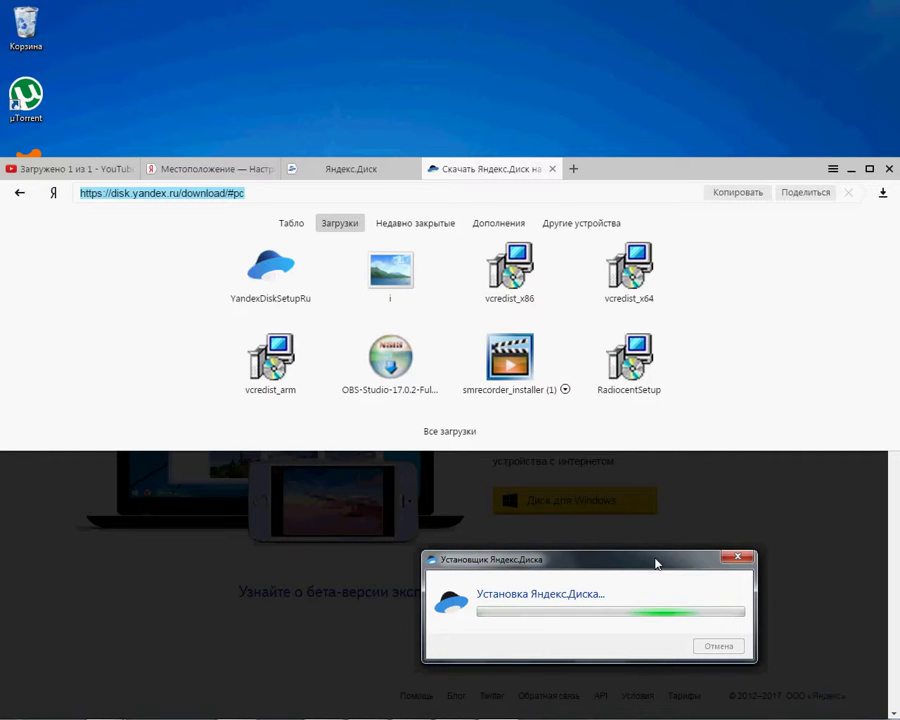
{"action": "left_click", "coordinate": [318, 299]}
{"action": "left_click", "coordinate": [851, 174]}
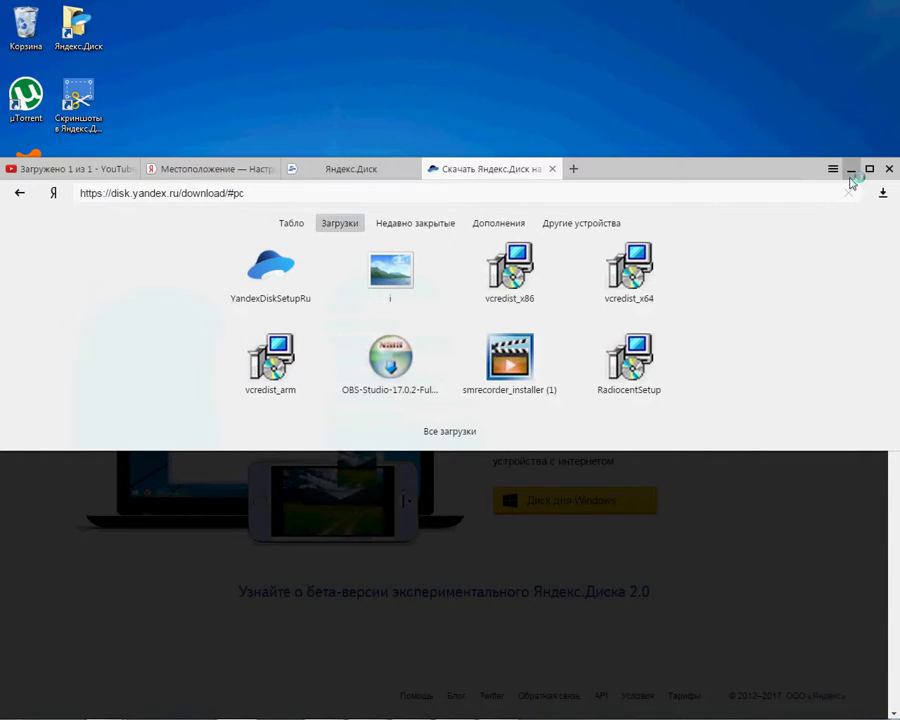
- Minimize the browser and pin the Yandex.Disk shortcut to the taskbar while installation finishes
{"action": "left_click", "coordinate": [851, 174]}
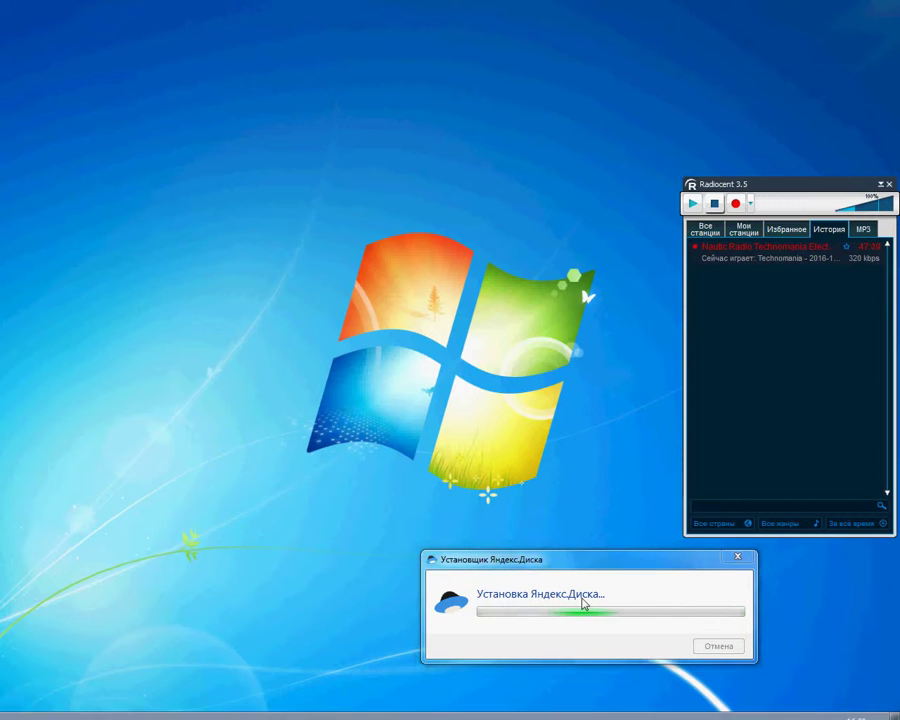
{"action": "mouse_move", "coordinate": [580, 712]}
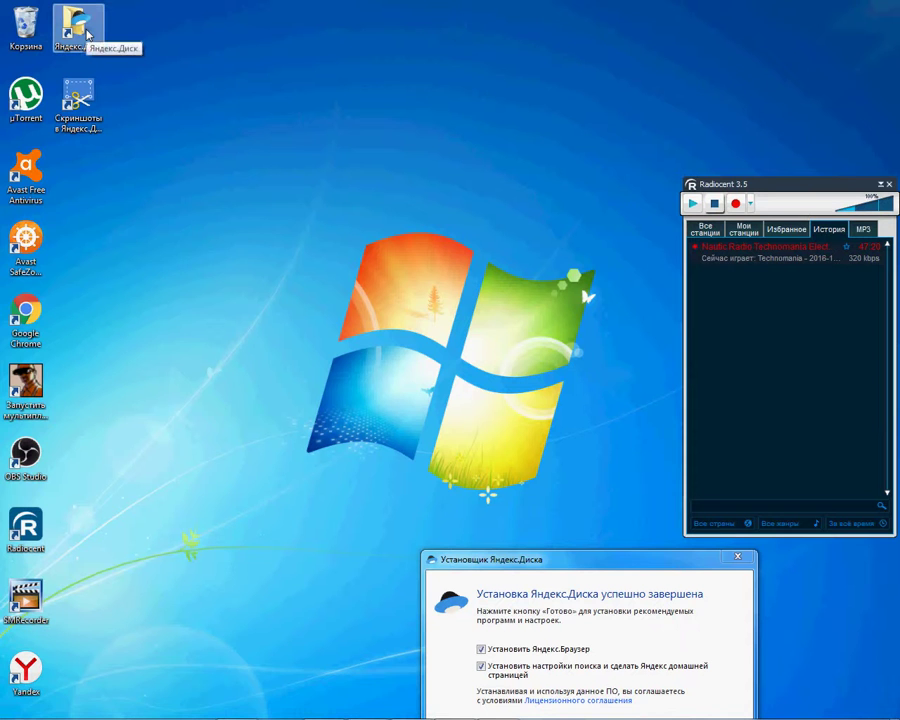
{"action": "left_click_drag", "start_coordinate": [87, 36], "coordinate": [598, 715]}
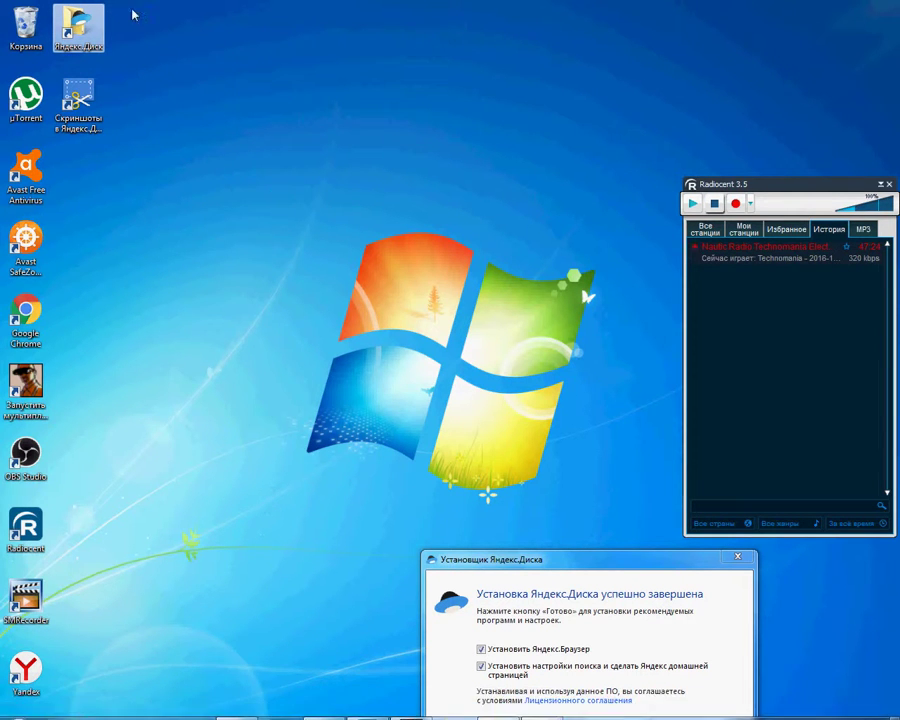
- Delete the Yandex.Disk and 'Скриншоты в Яндекс.Диске' shortcuts from the desktop
{"action": "right_click", "coordinate": [87, 26]}
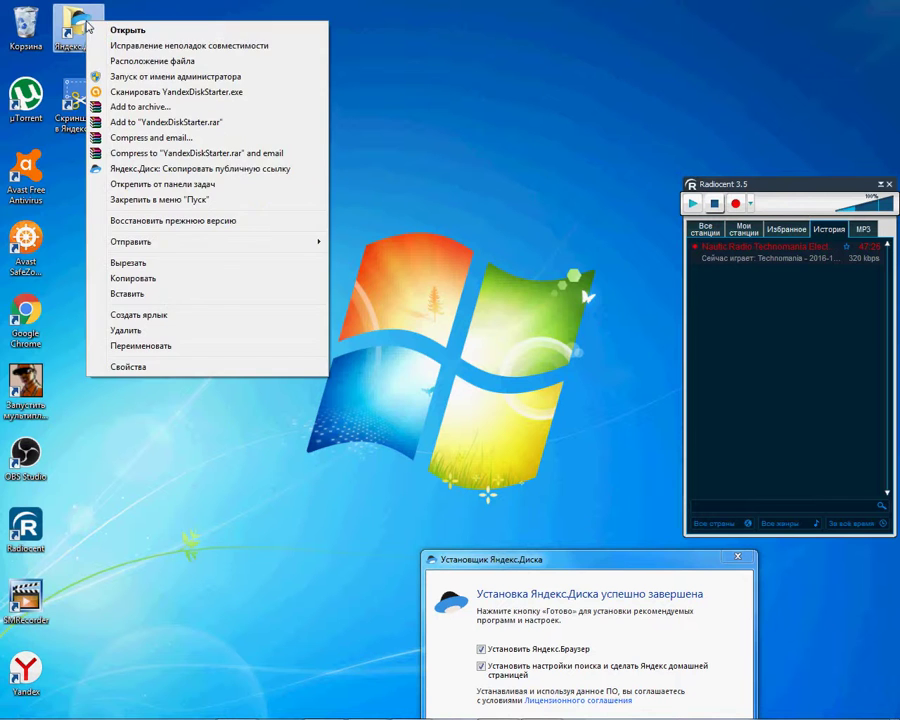
{"action": "left_click", "coordinate": [172, 330]}
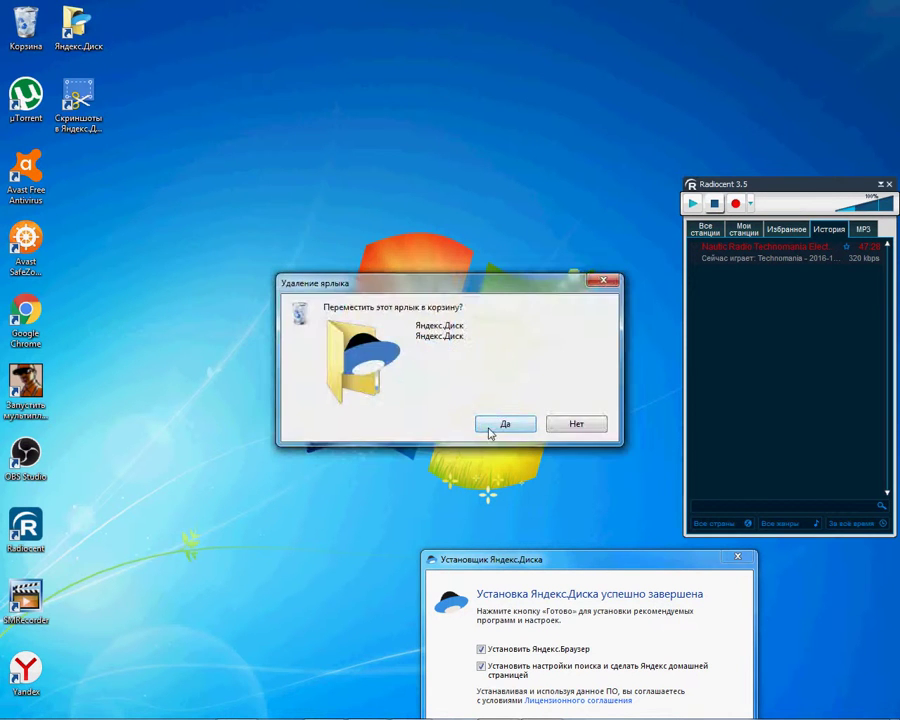
{"action": "left_click", "coordinate": [498, 421]}
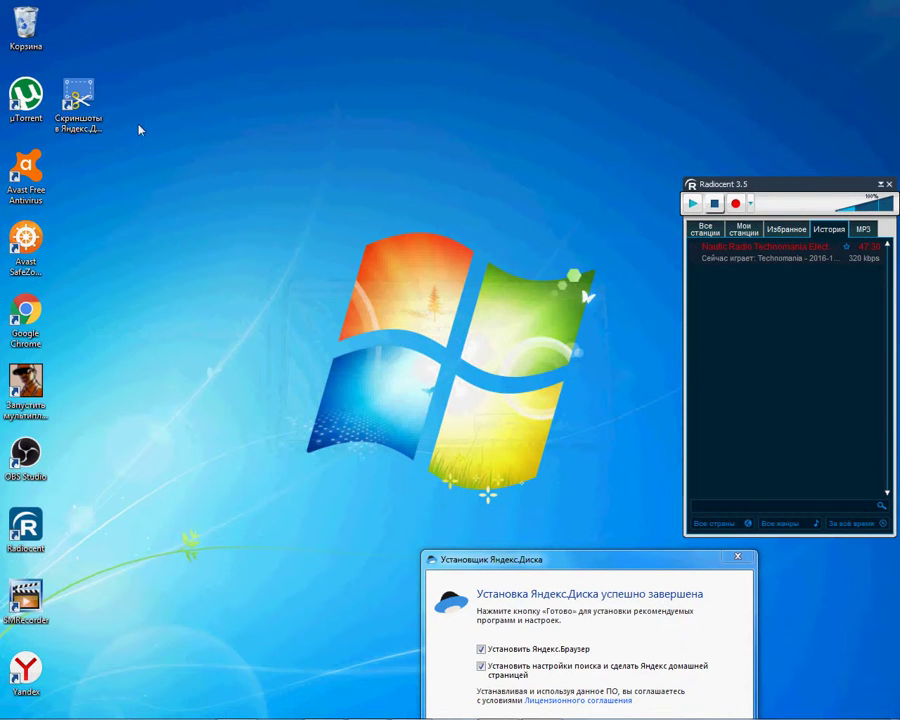
{"action": "right_click", "coordinate": [78, 104]}
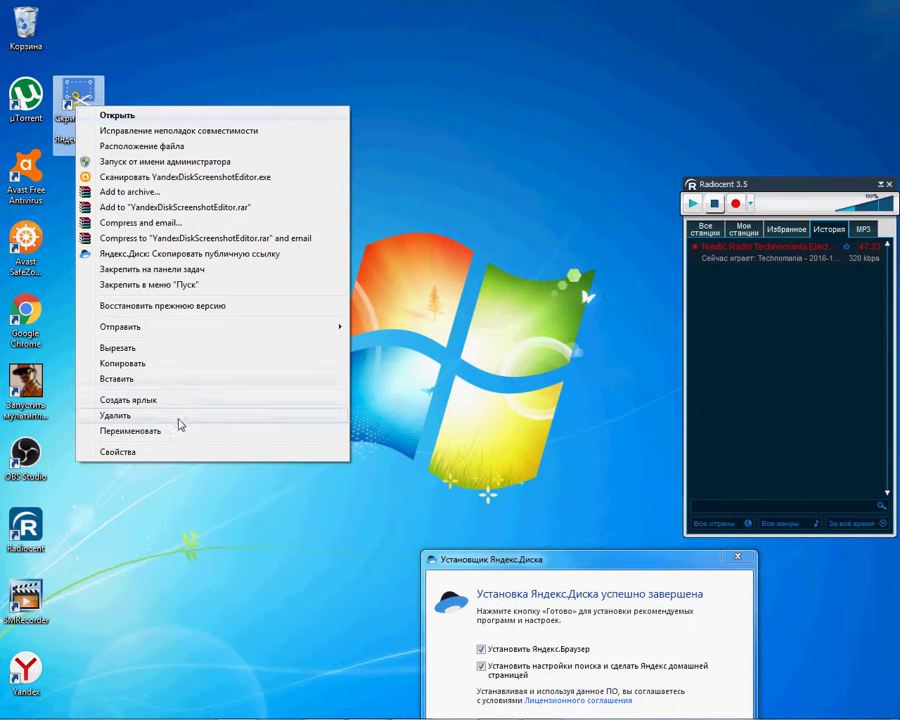
{"action": "left_click", "coordinate": [181, 418]}
{"action": "left_click", "coordinate": [494, 425]}
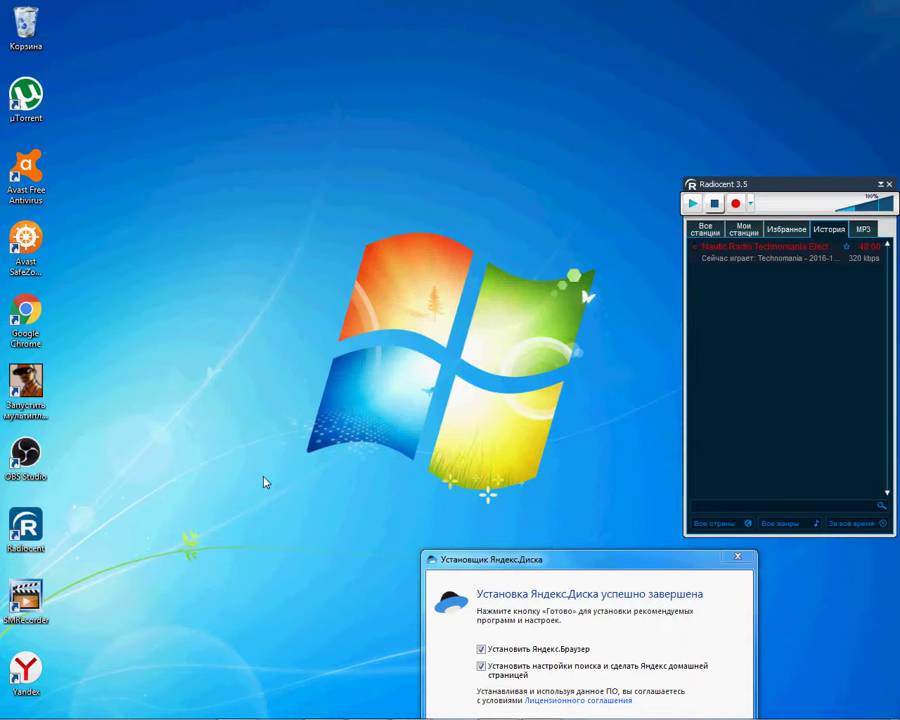
- Untick the Yandex Browser and search/home-page options and finish the installer with Готово
{"action": "left_click_drag", "start_coordinate": [482, 560], "coordinate": [476, 476]}
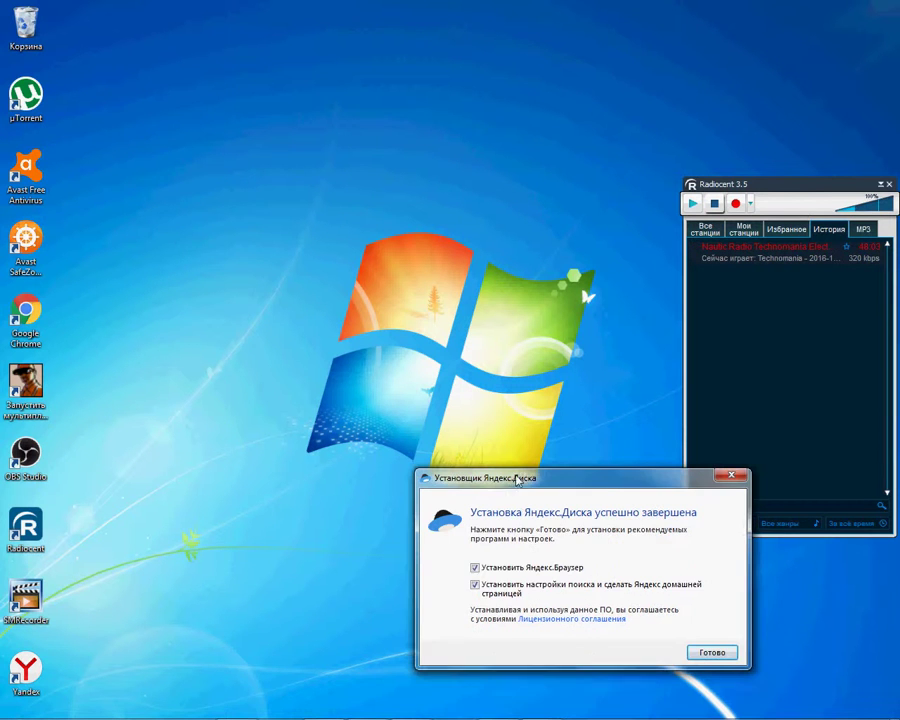
{"action": "left_click", "coordinate": [476, 565]}
{"action": "left_click", "coordinate": [476, 582]}
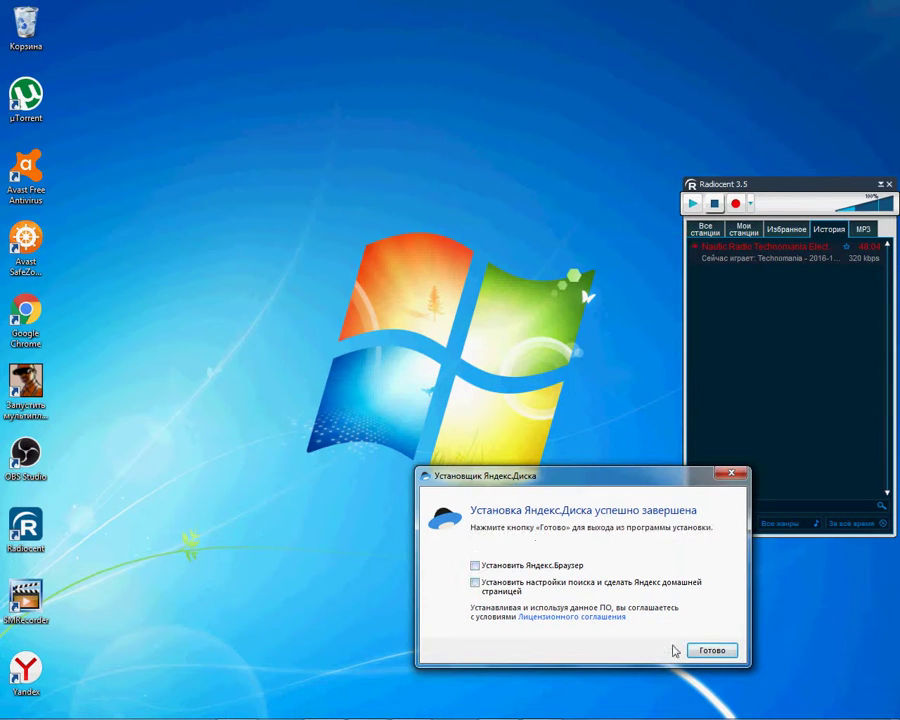
{"action": "left_click", "coordinate": [711, 651]}
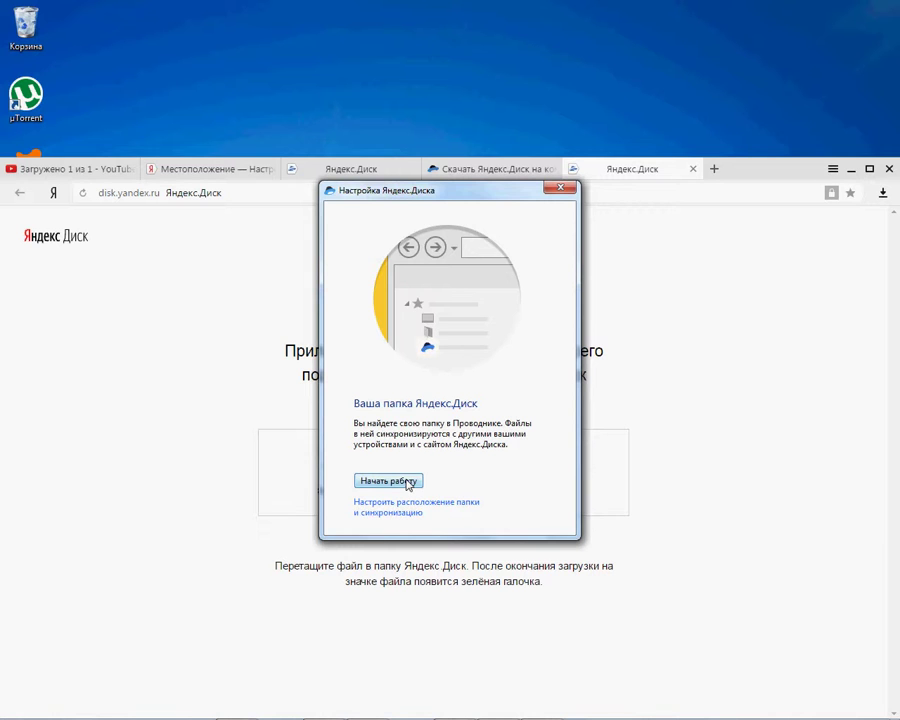
- Open the Yandex.Disk folder via Начать работу and enter its Музыка subfolder
{"action": "left_click", "coordinate": [407, 482]}
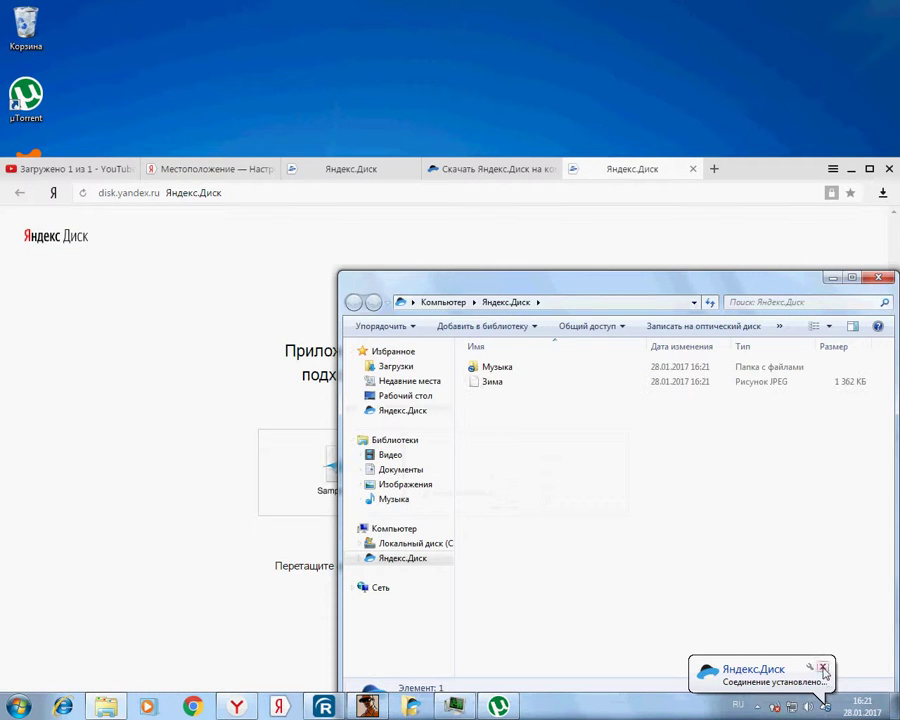
{"action": "left_click", "coordinate": [823, 668]}
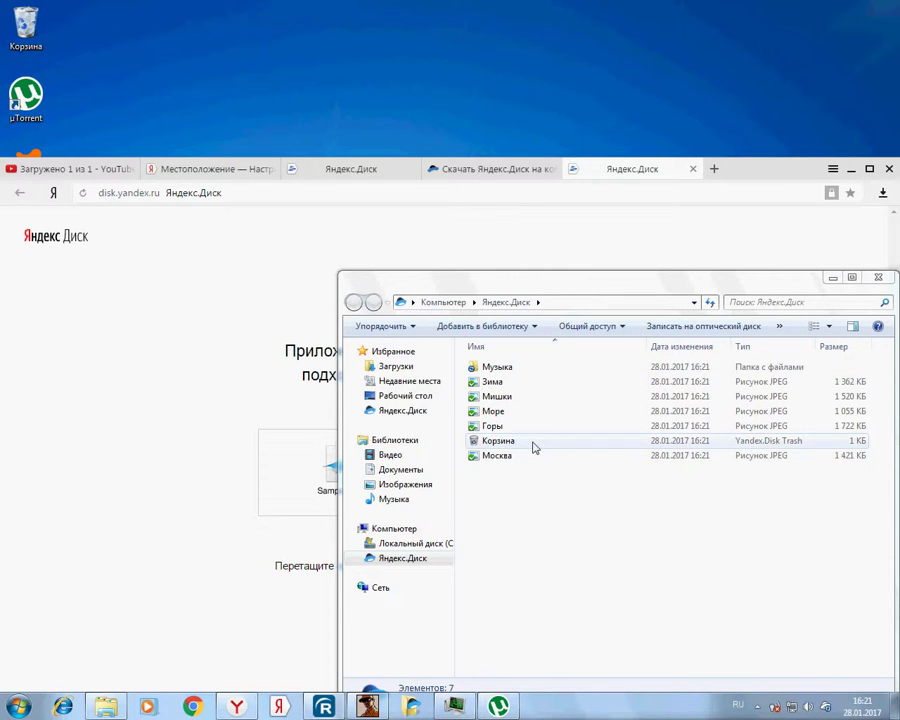
{"action": "left_click", "coordinate": [505, 370]}
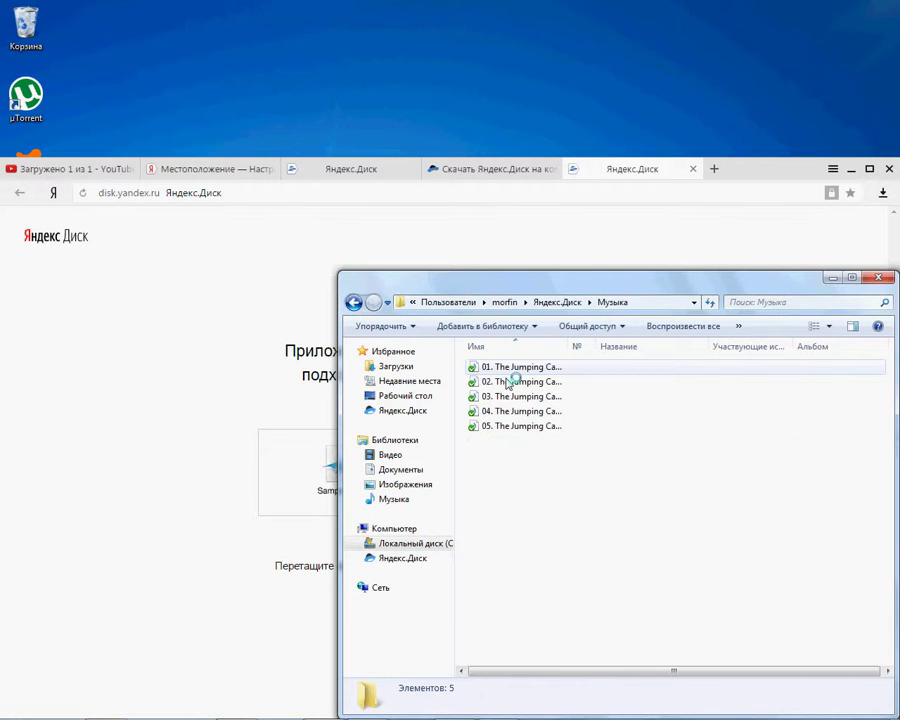
- Delete all five music tracks, then go back and select Корзина
{"action": "left_click_drag", "start_coordinate": [617, 461], "coordinate": [457, 357]}
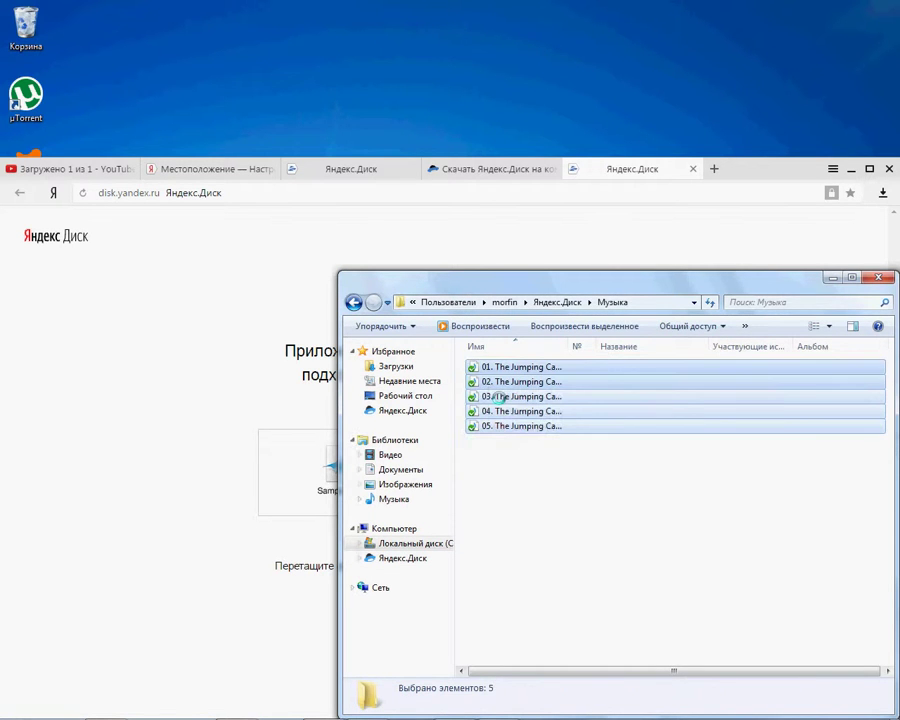
{"action": "right_click", "coordinate": [489, 390]}
{"action": "left_click", "coordinate": [530, 604]}
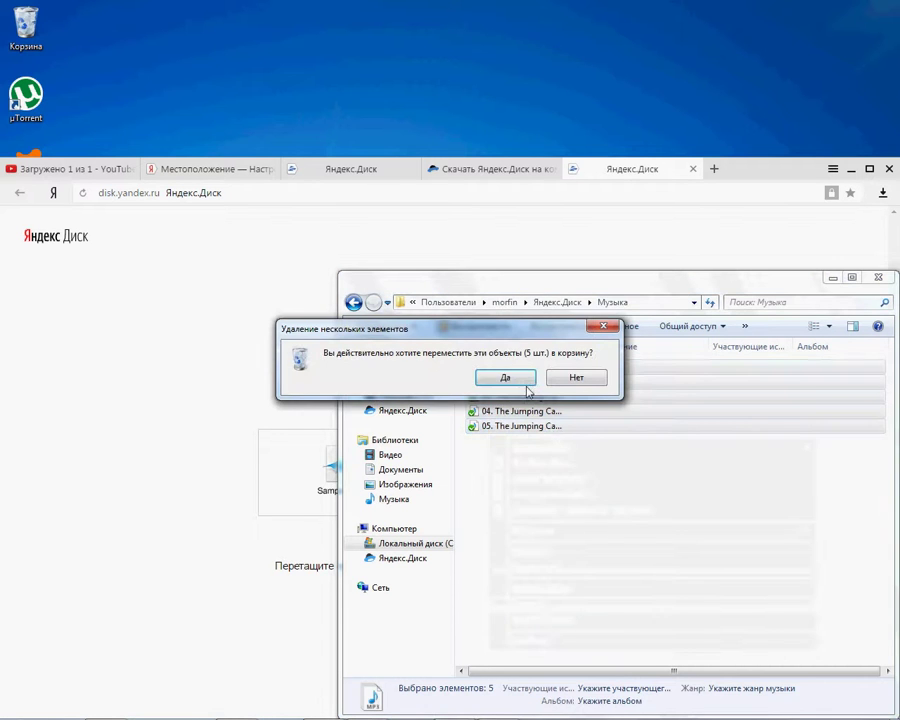
{"action": "left_click", "coordinate": [520, 381]}
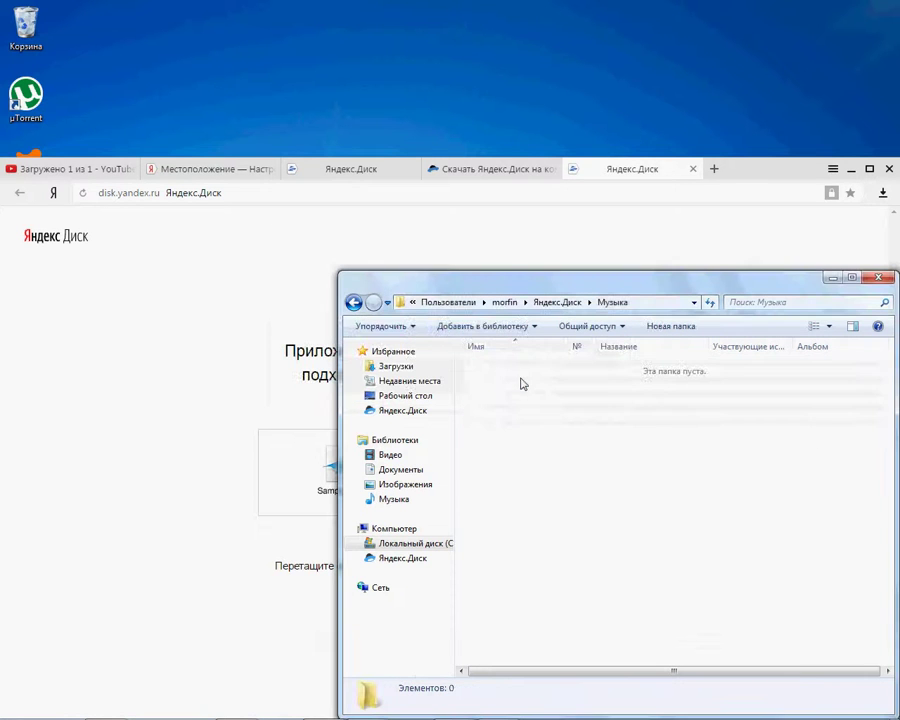
{"action": "left_click", "coordinate": [353, 302]}
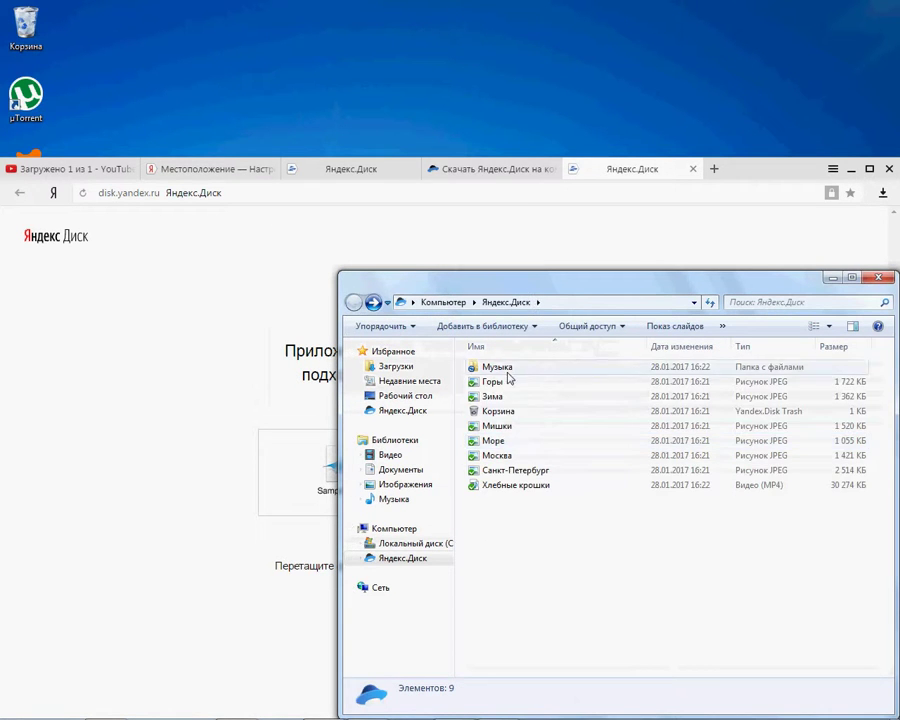
{"action": "left_click", "coordinate": [495, 413]}
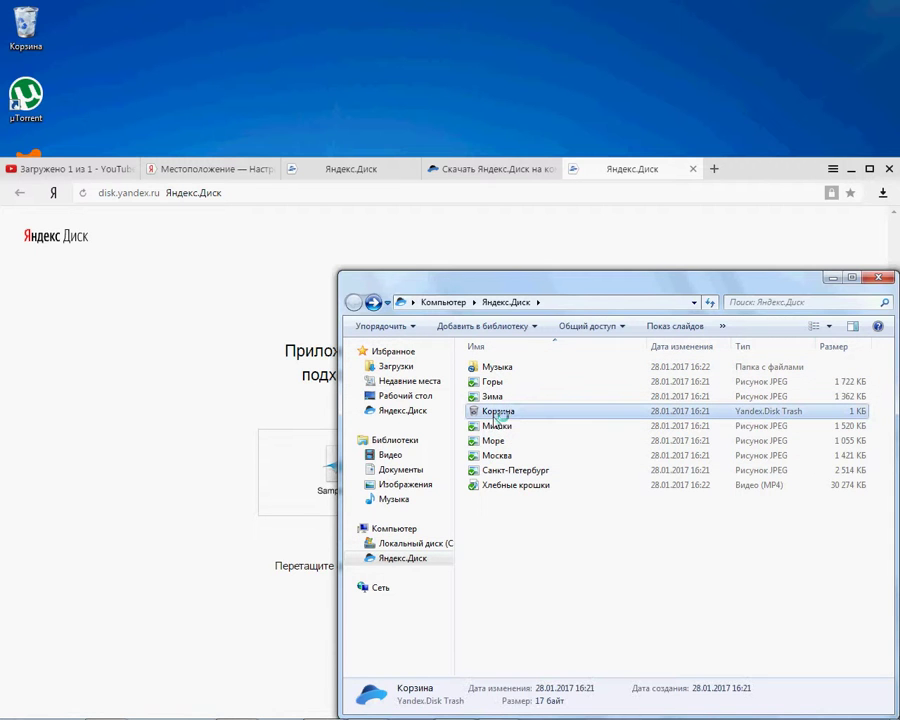
- Open the web Корзина and permanently clear it with Очистить Корзину
{"action": "double_click", "coordinate": [497, 413]}
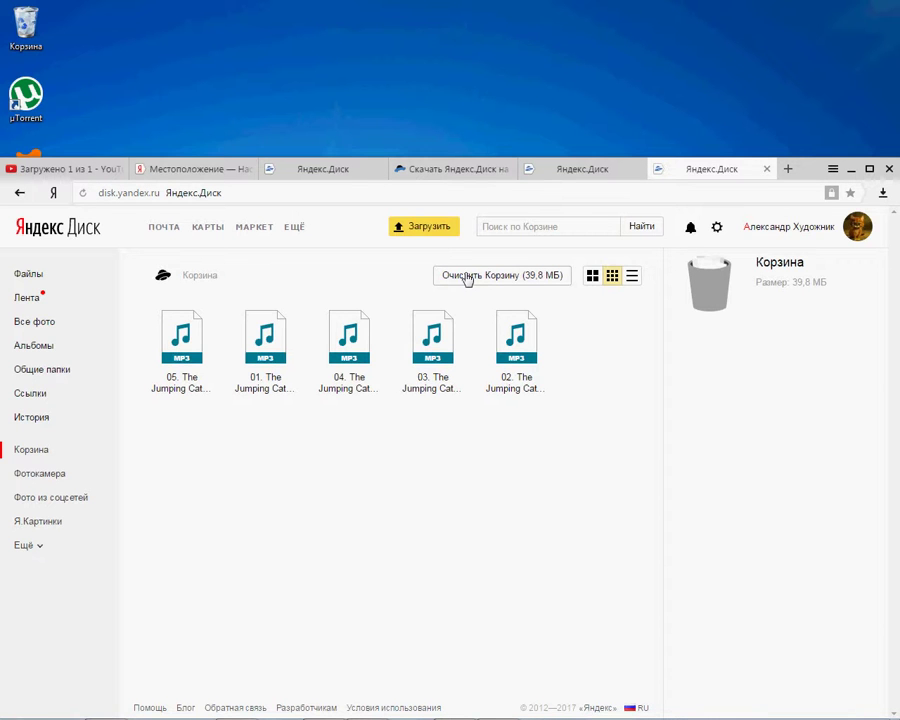
{"action": "left_click", "coordinate": [466, 278]}
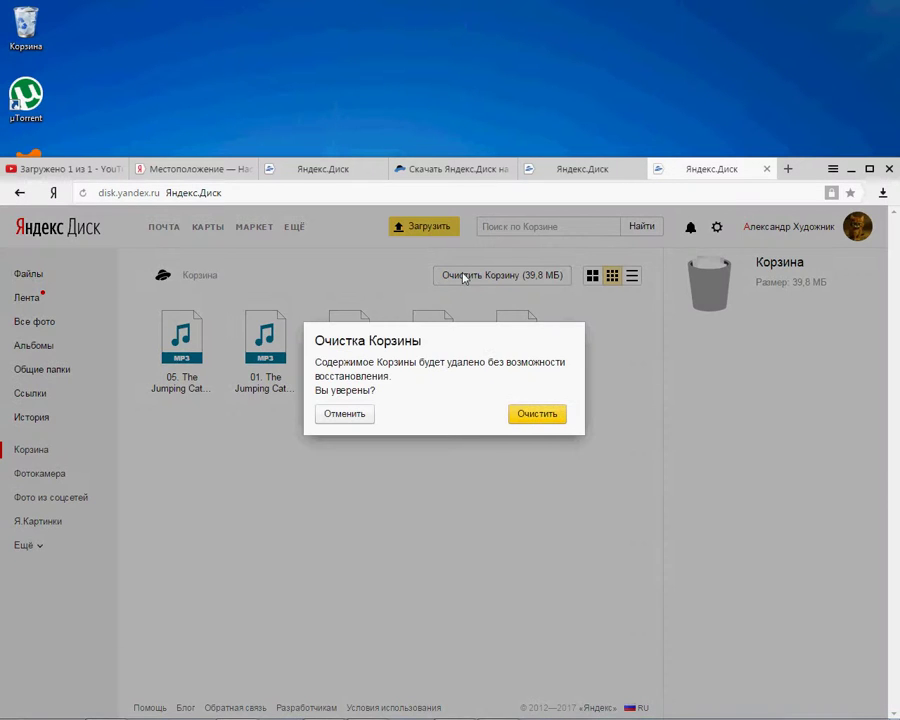
{"action": "left_click", "coordinate": [535, 417]}
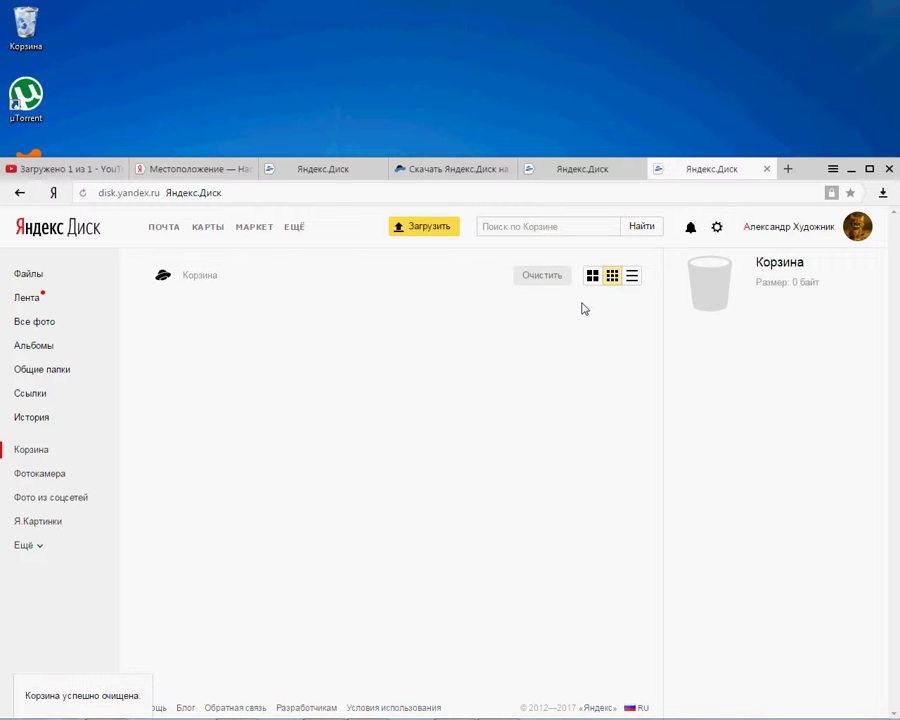
- Create a folder named Новая папка in Файлы and open it
{"action": "left_click", "coordinate": [428, 232]}
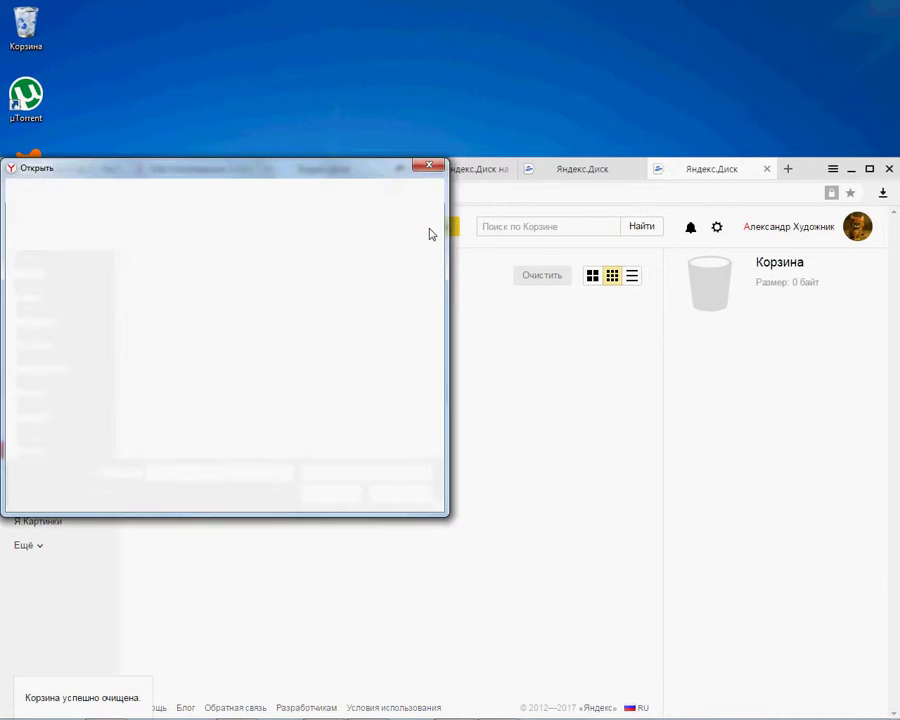
{"action": "left_click", "coordinate": [427, 166]}
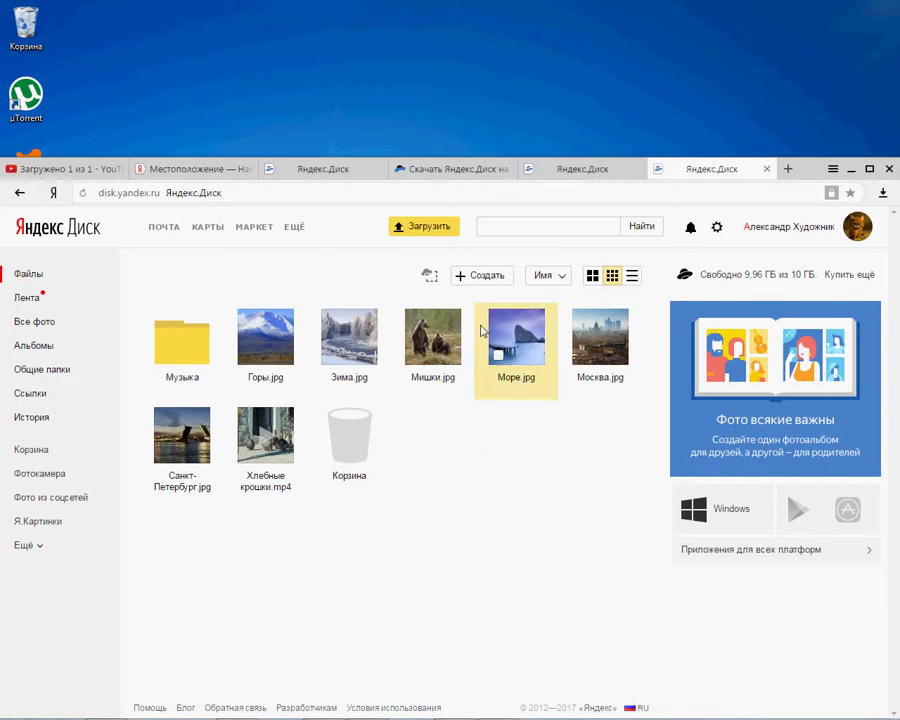
{"action": "left_click", "coordinate": [484, 276]}
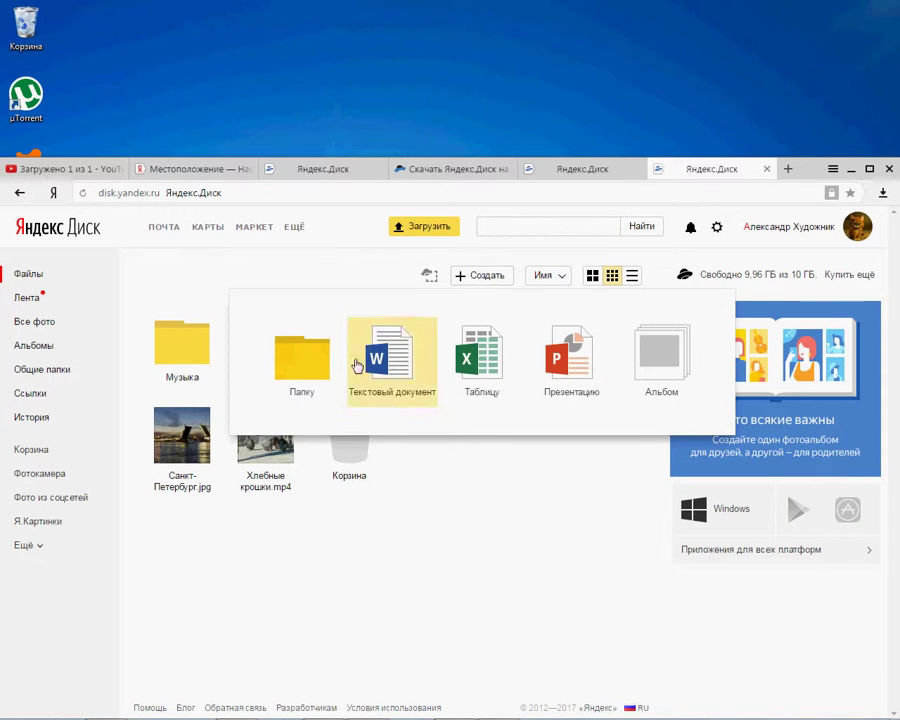
{"action": "left_click", "coordinate": [298, 366]}
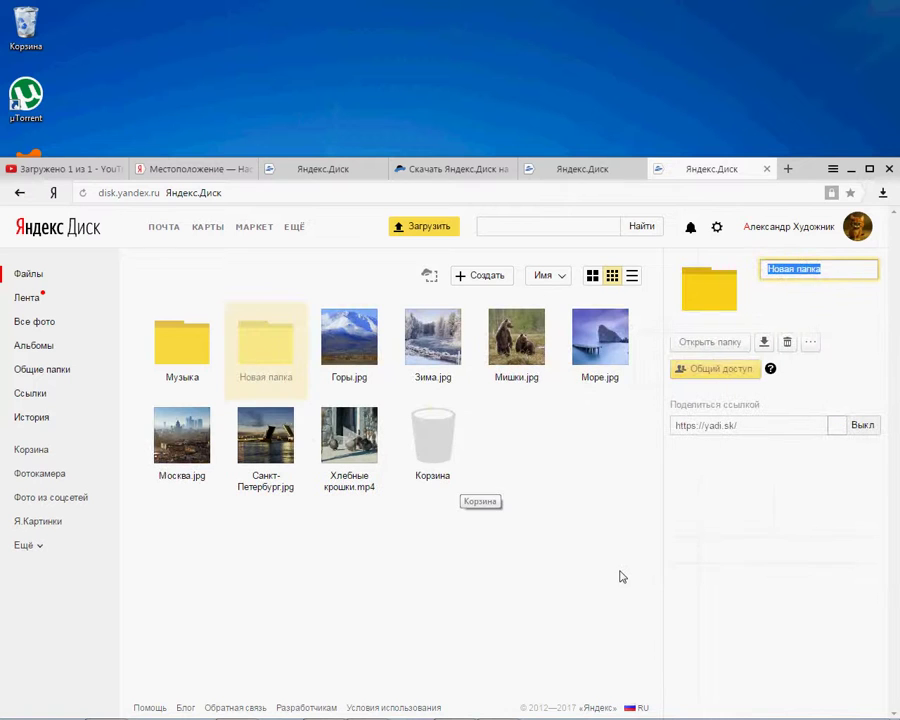
{"action": "left_click", "coordinate": [250, 360]}
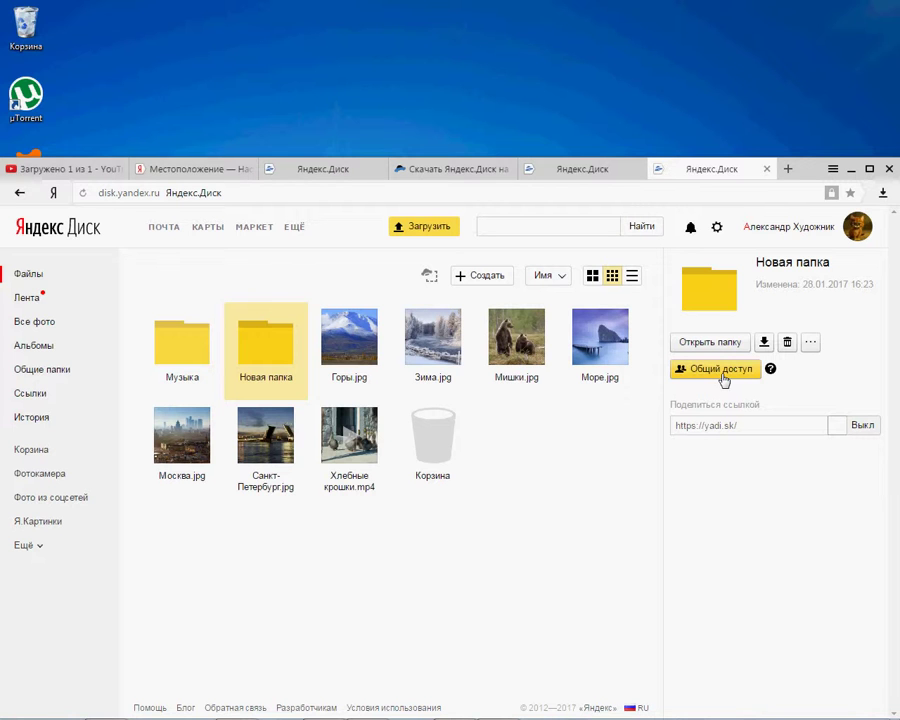
{"action": "left_click", "coordinate": [722, 344]}
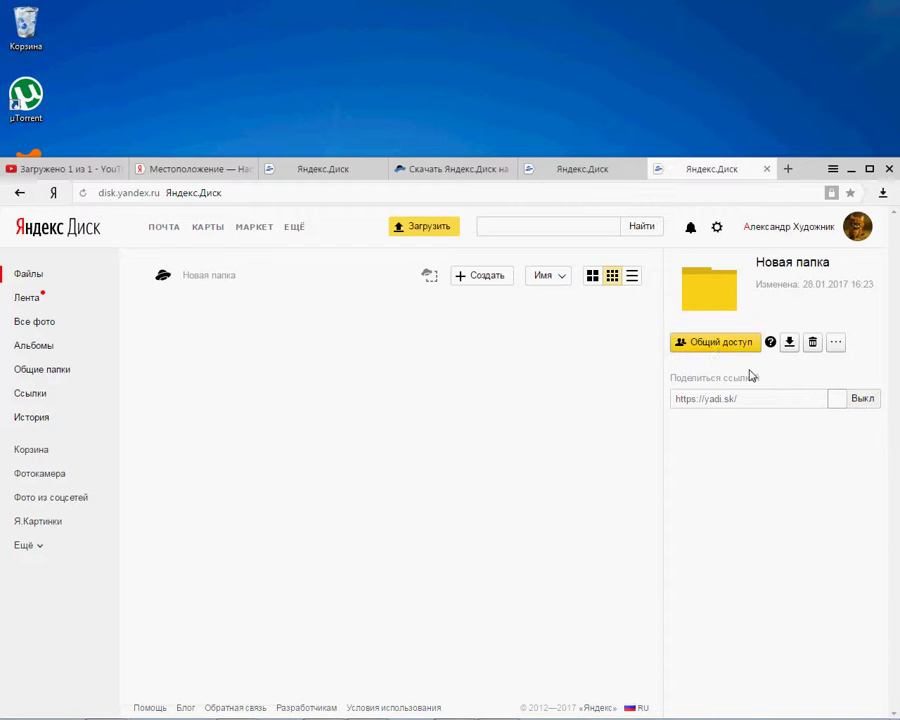
- Upload all six videos from Документы > SMRecorder > media into Новая папка
{"action": "left_click", "coordinate": [434, 235]}
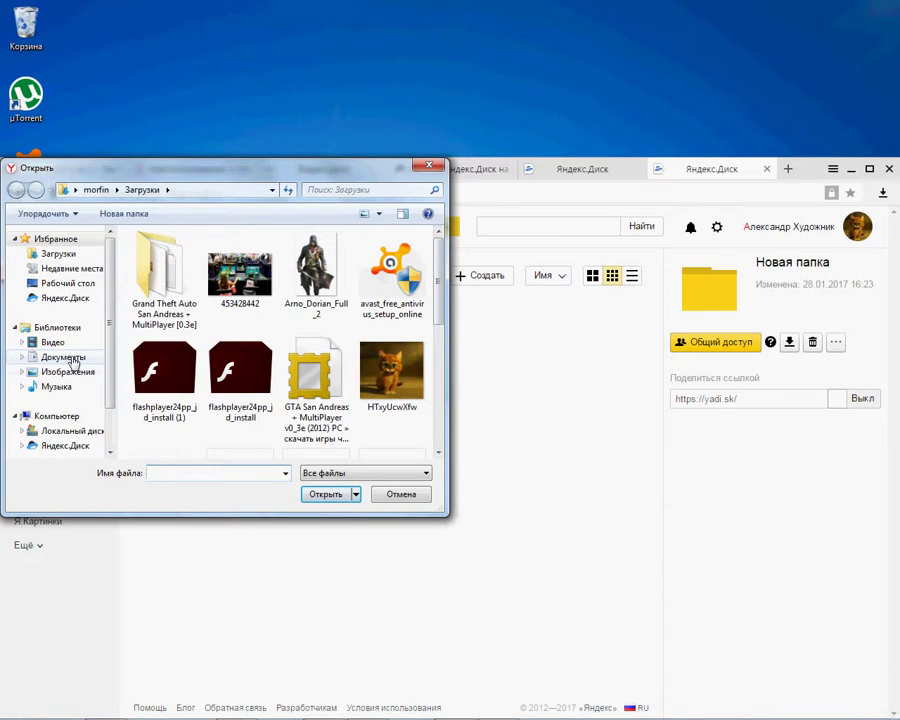
{"action": "left_click", "coordinate": [72, 358]}
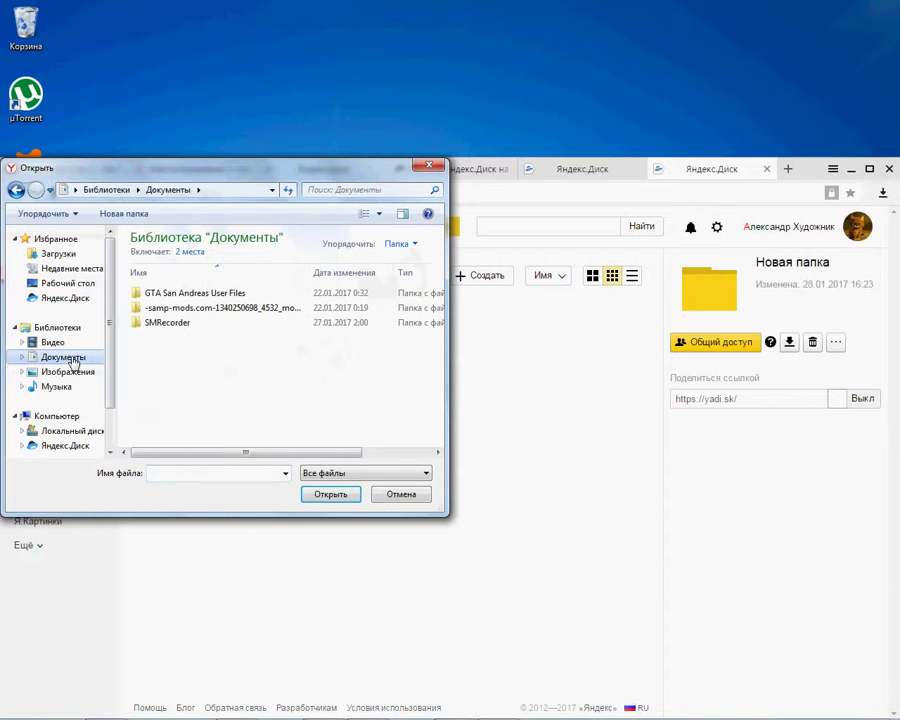
{"action": "double_click", "coordinate": [157, 330]}
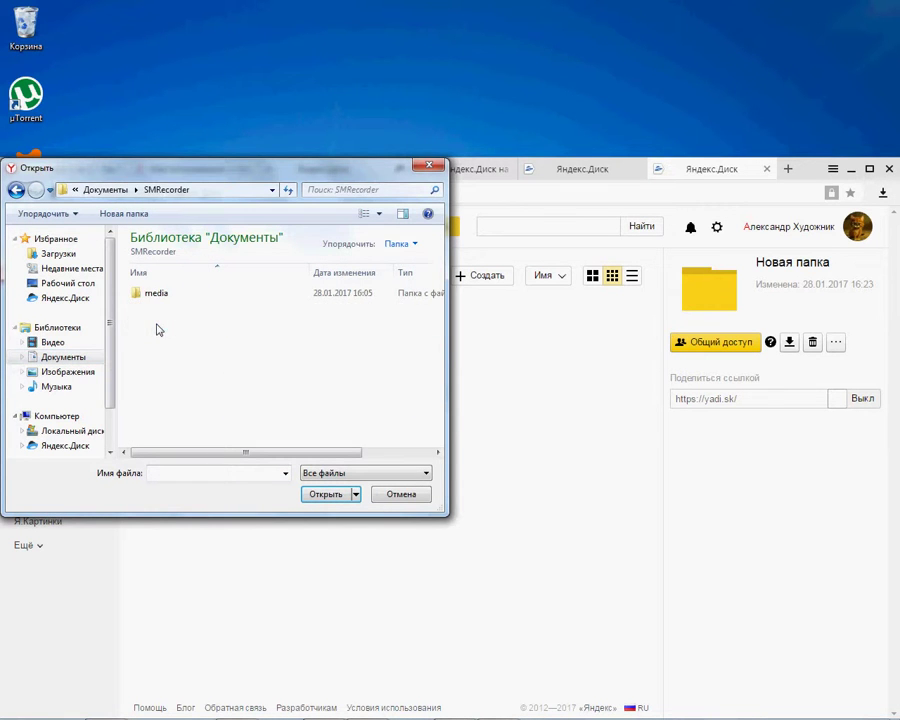
{"action": "double_click", "coordinate": [156, 296]}
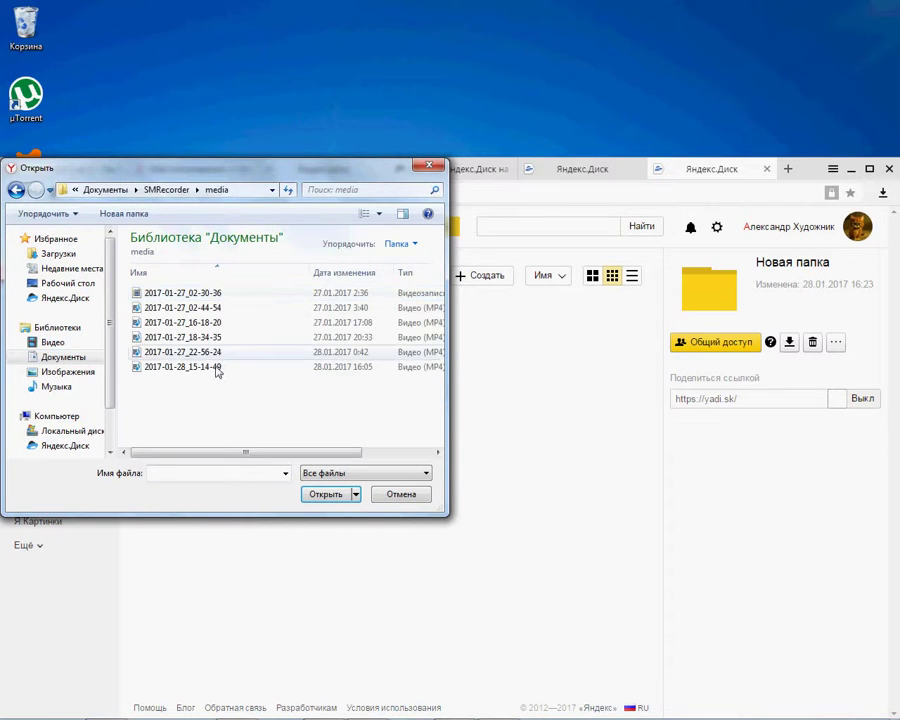
{"action": "left_click_drag", "start_coordinate": [310, 383], "coordinate": [128, 283]}
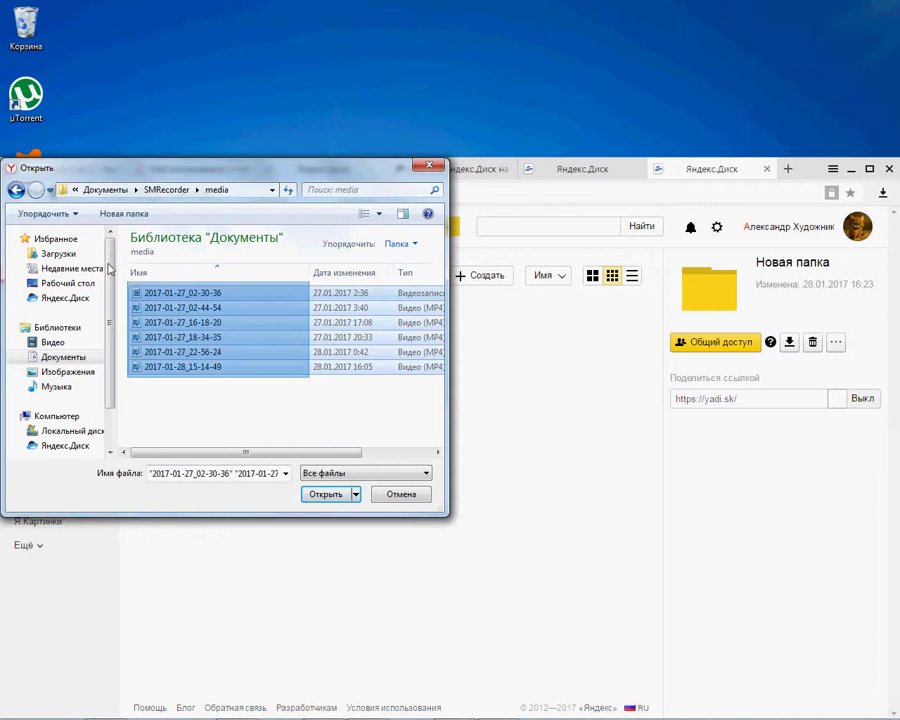
{"action": "left_click", "coordinate": [325, 497]}
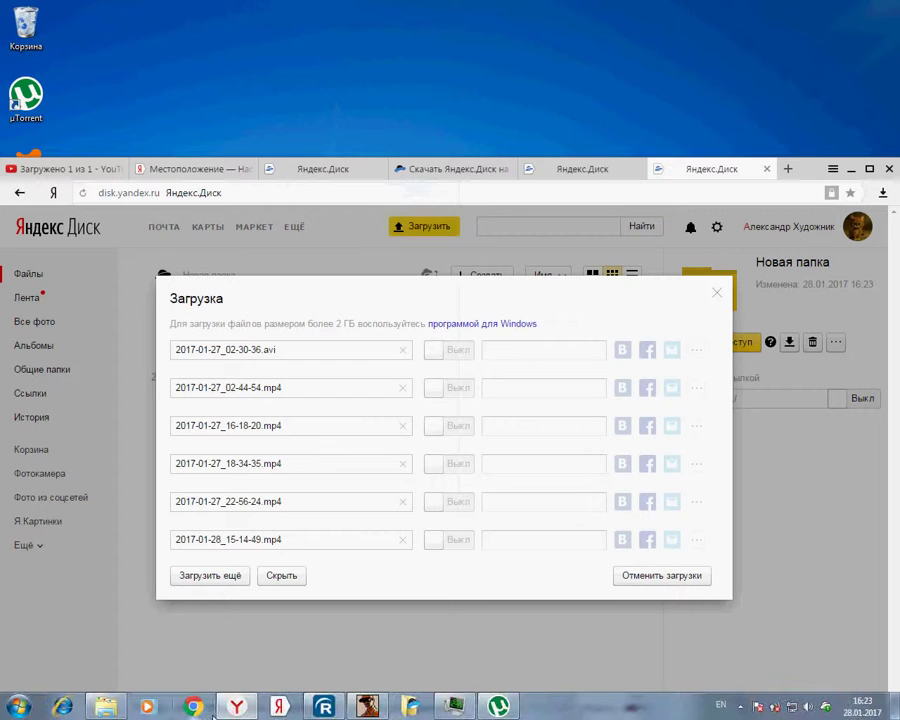
{"action": "mouse_move", "coordinate": [262, 695]}
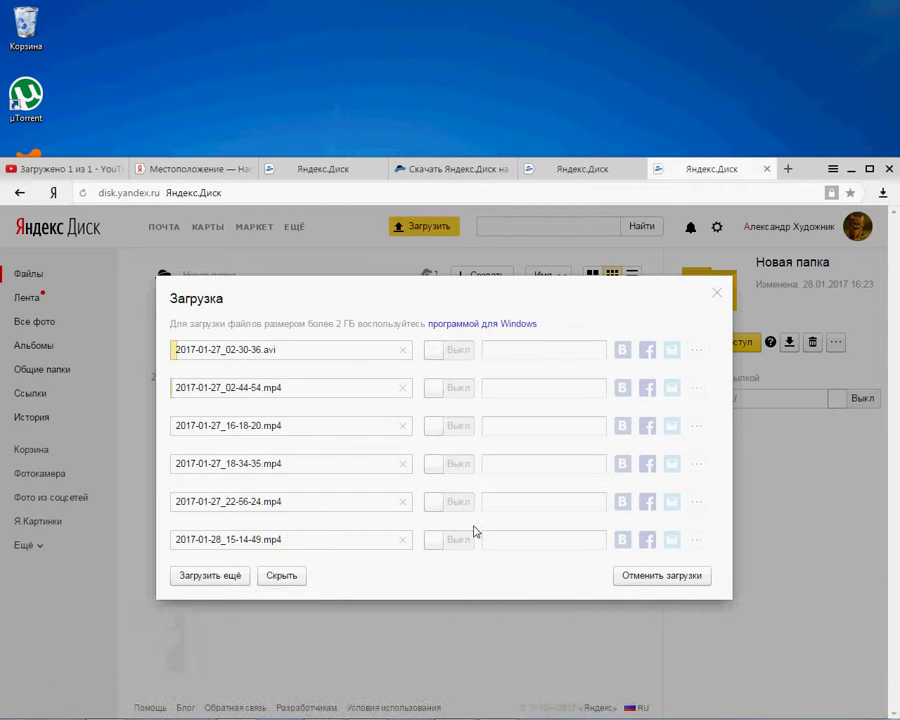
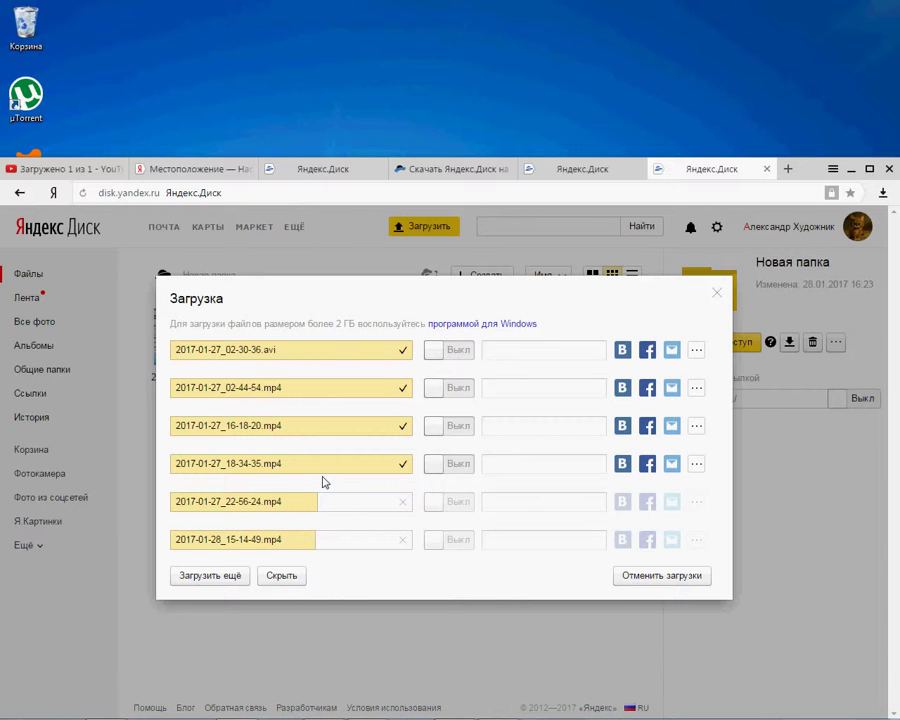
- Wait for all six videos to upload, then close the network status window and the upload summary
{"action": "mouse_move", "coordinate": [795, 712]}
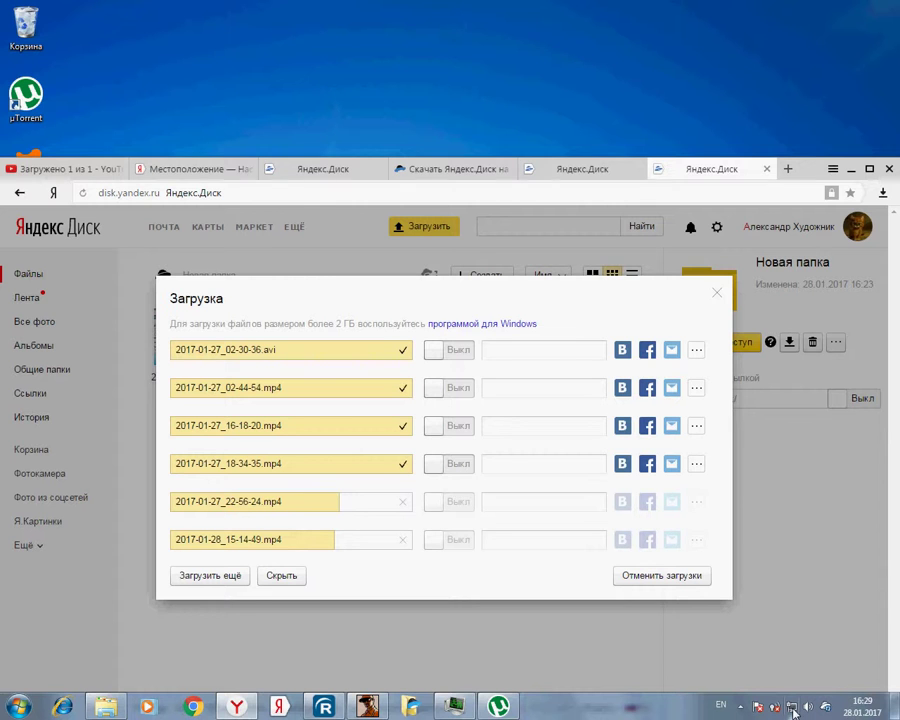
{"action": "key", "text": "alt+shift"}
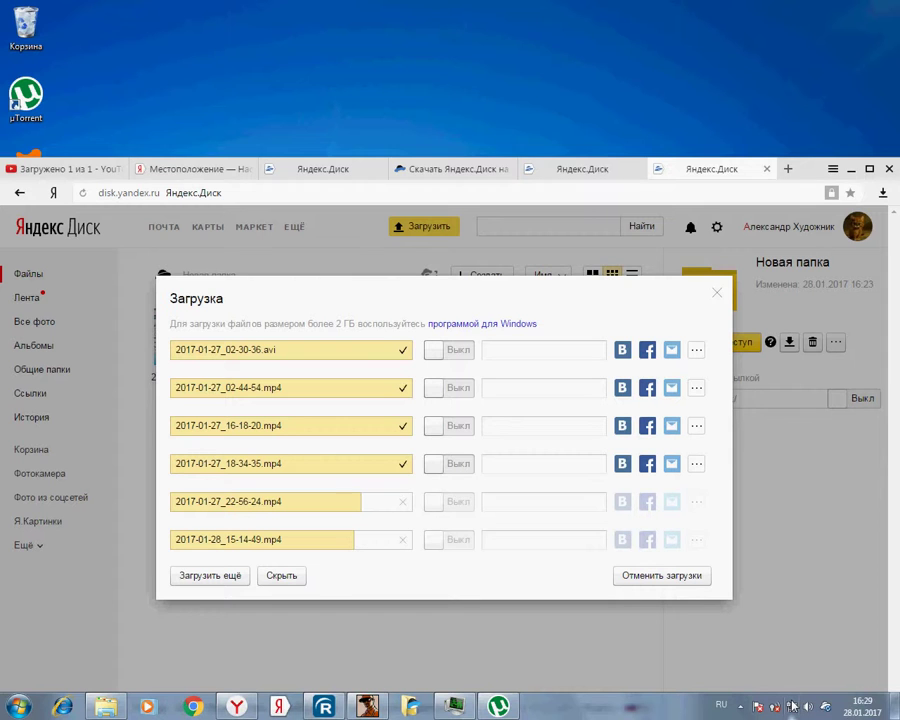
{"action": "key", "text": "alt+shift"}
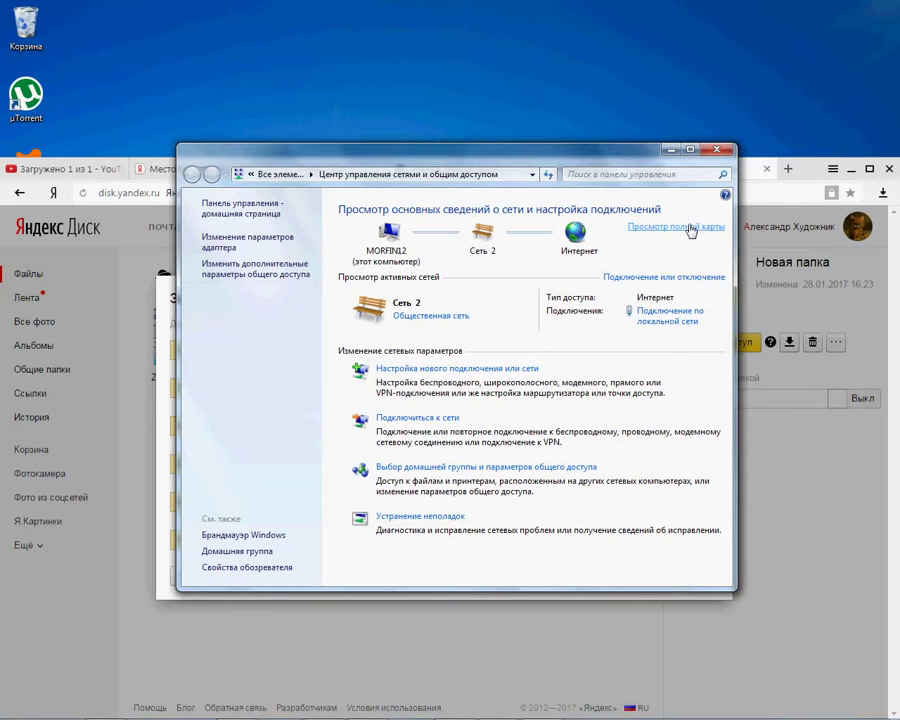
{"action": "left_click", "coordinate": [717, 151]}
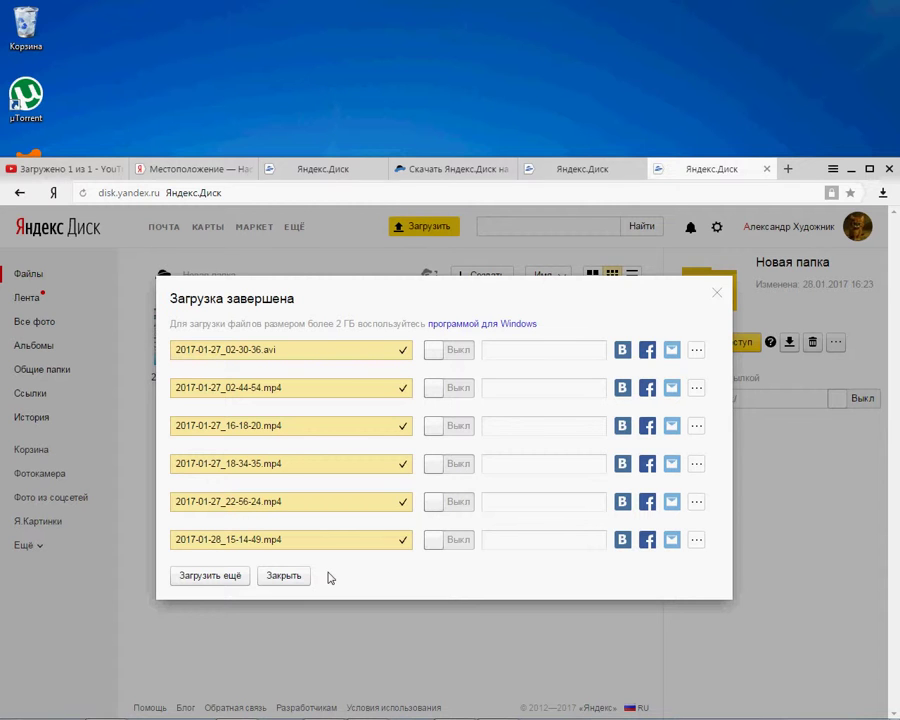
{"action": "left_click", "coordinate": [293, 578]}
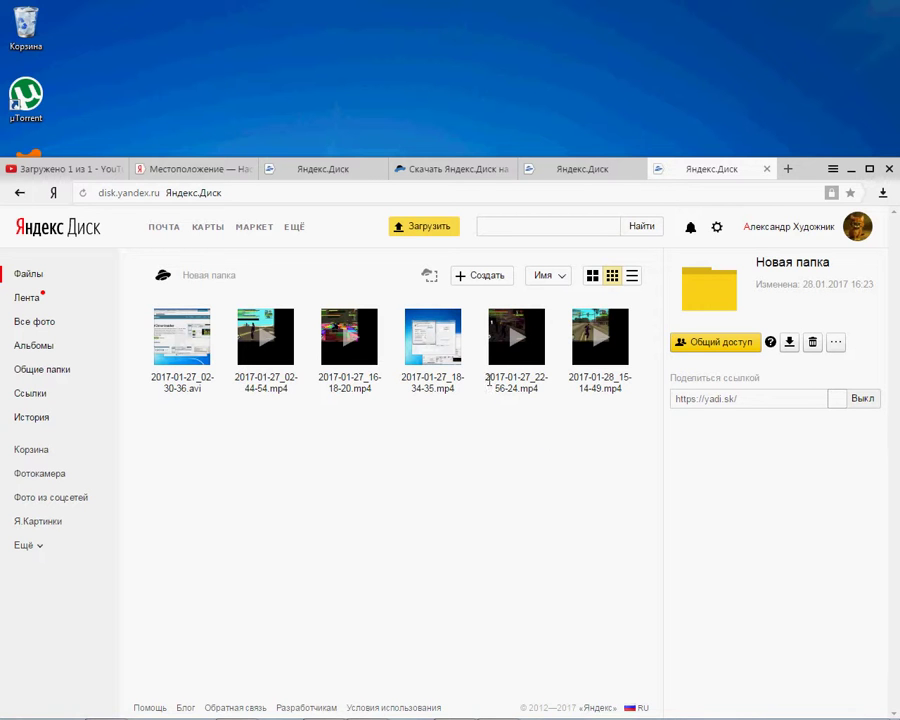
- Close the YouTube, location, duplicate Yandex.Disk, download and upload-tips tabs, keeping only Новая папка
{"action": "left_click", "coordinate": [86, 172]}
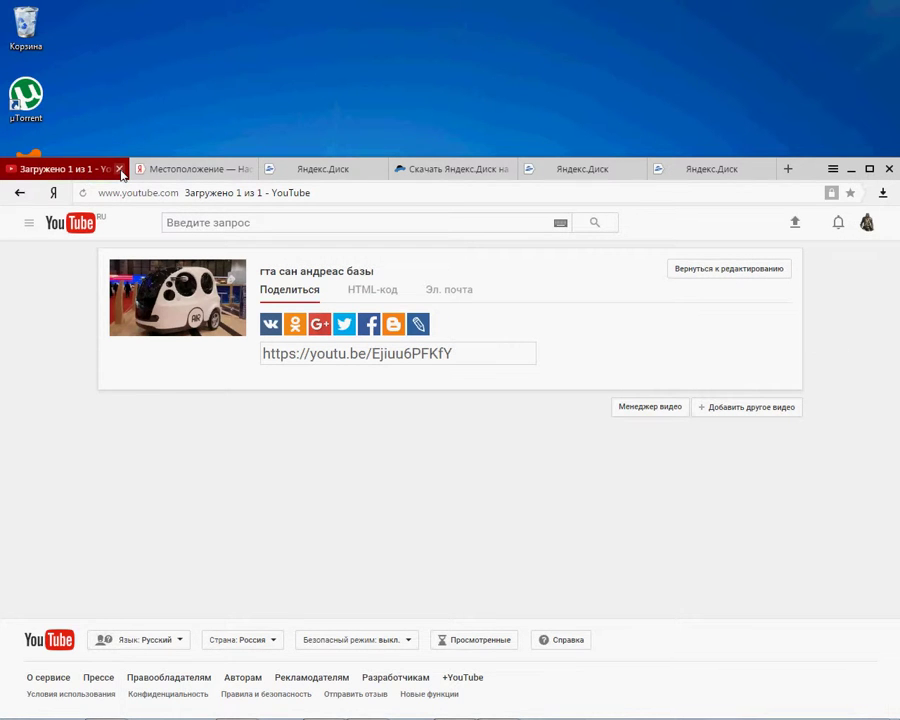
{"action": "left_click", "coordinate": [120, 172]}
{"action": "left_click", "coordinate": [120, 172]}
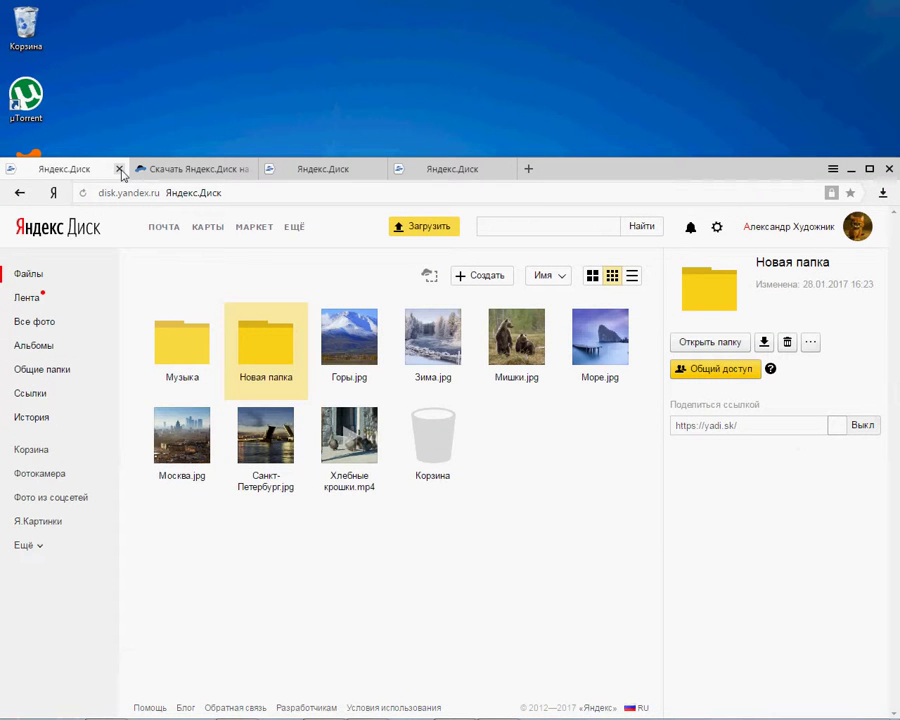
{"action": "left_click", "coordinate": [120, 170]}
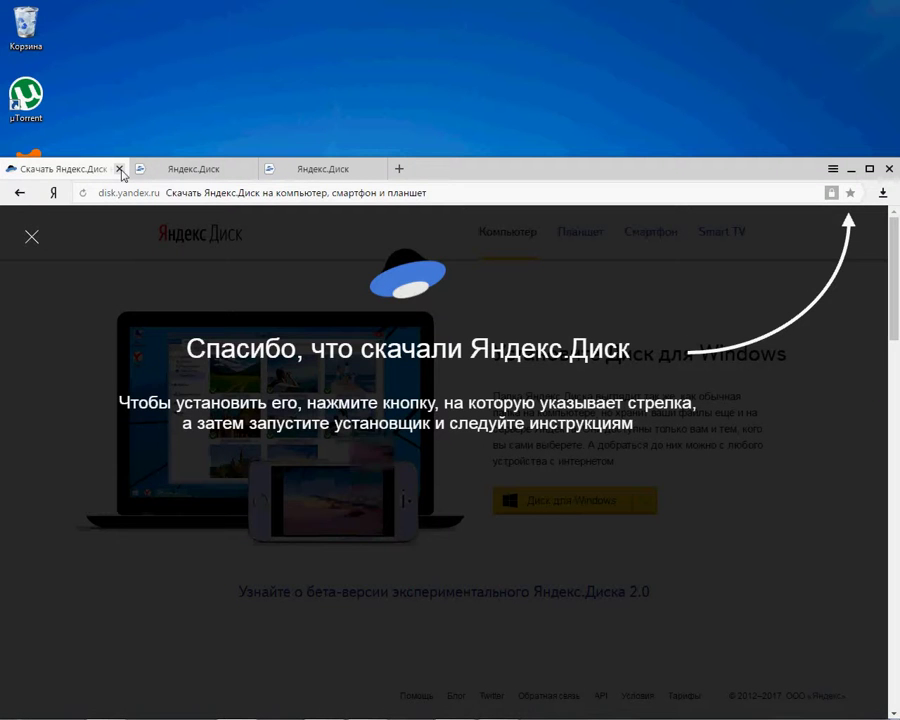
{"action": "left_click", "coordinate": [120, 170]}
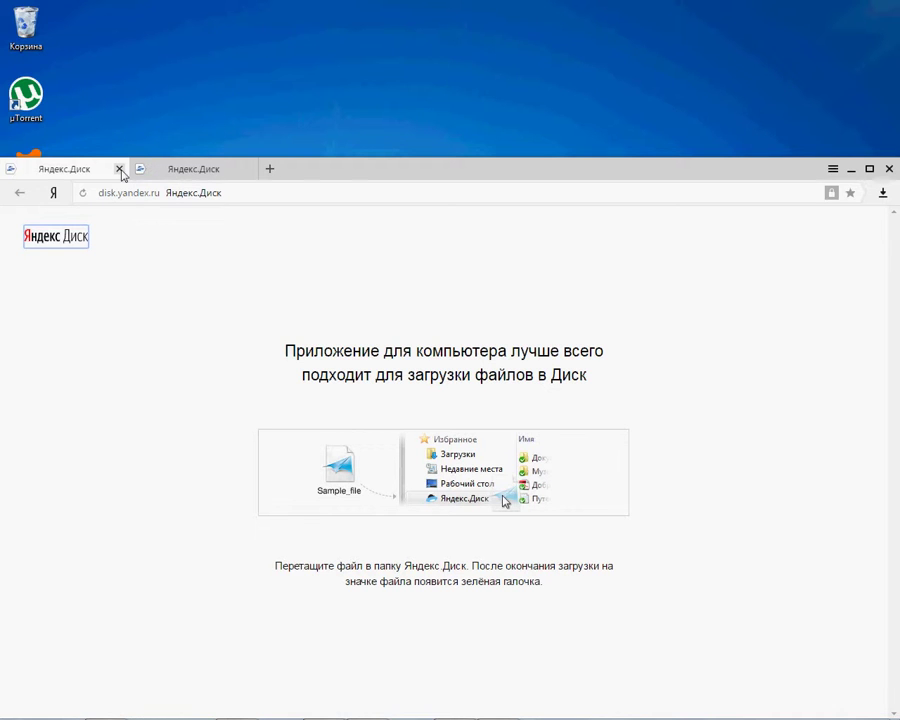
{"action": "left_click", "coordinate": [119, 170]}
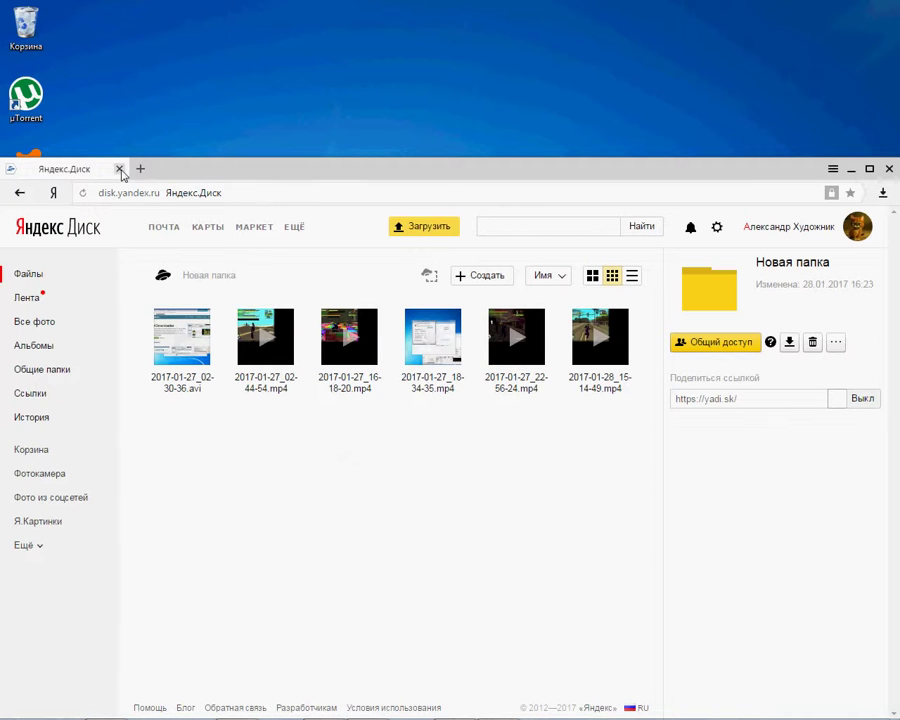
- Open Новая папка's Общий доступ dialog, review the invitee access level, and reopen it
{"action": "left_click", "coordinate": [719, 344]}
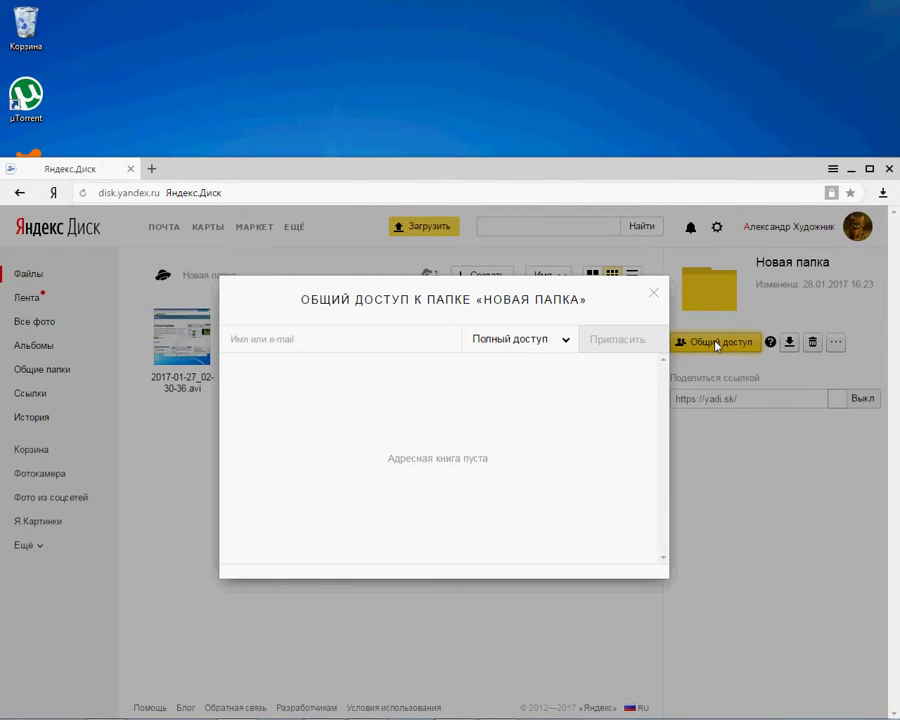
{"action": "left_click", "coordinate": [568, 341]}
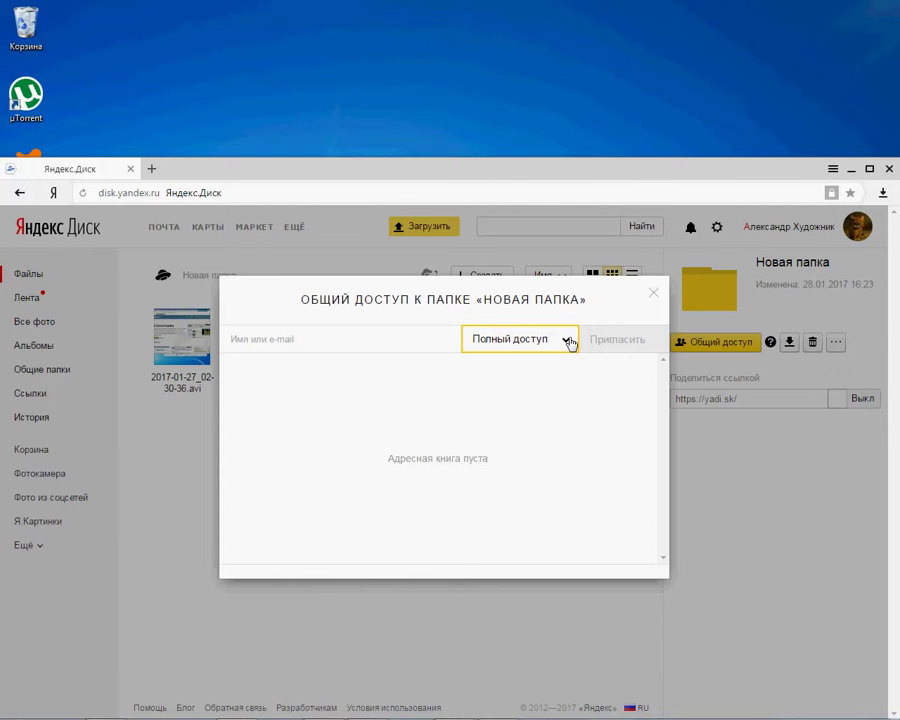
{"action": "left_click", "coordinate": [655, 293]}
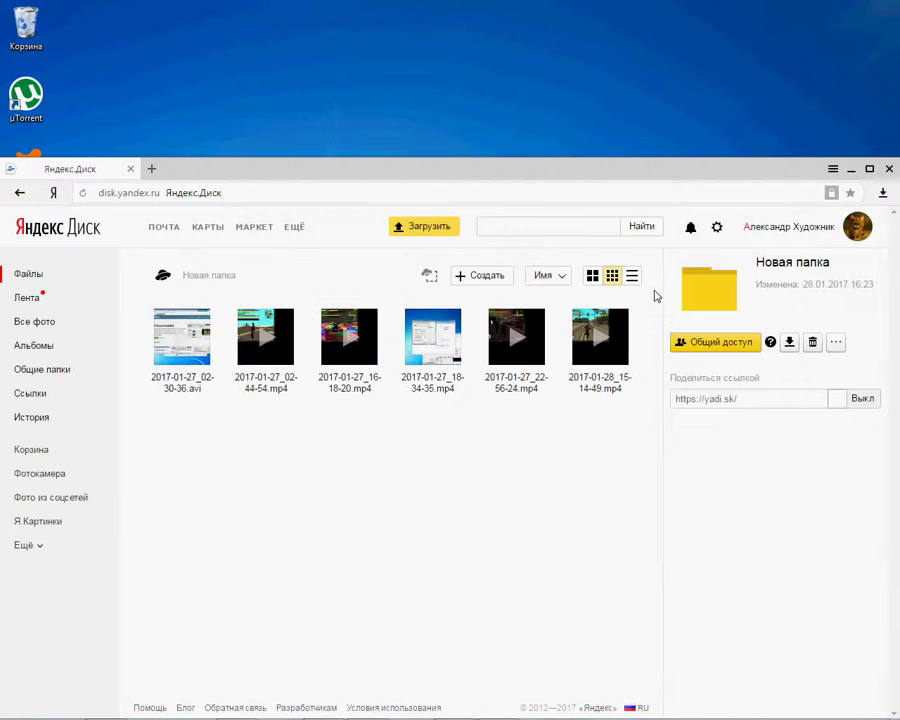
{"action": "left_click", "coordinate": [707, 346]}
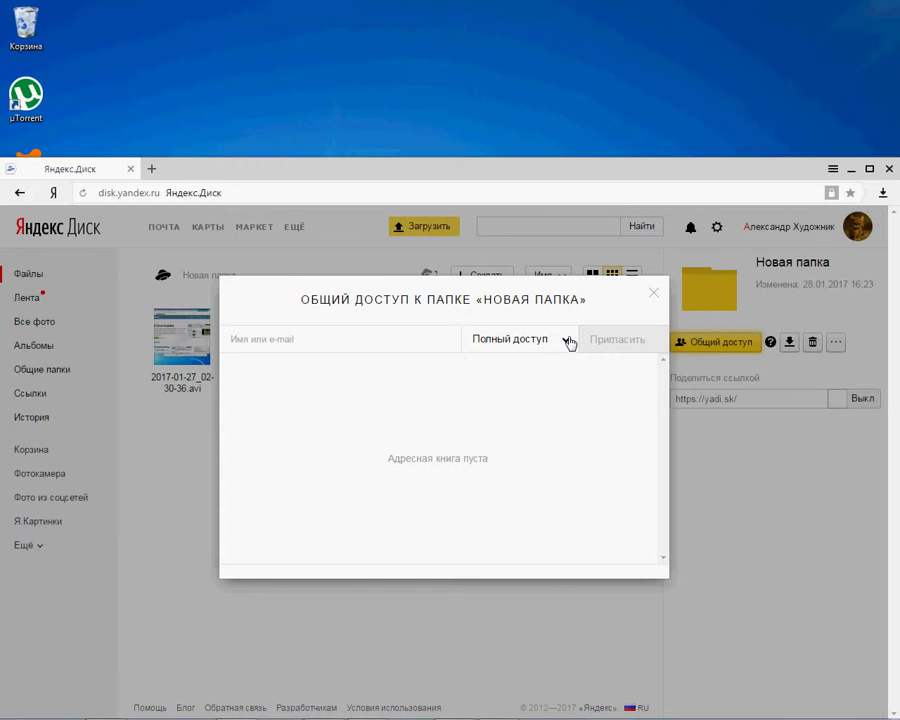
- Enter the contact's e-mail address in Имя или e-mail and invite them with Полный доступ
{"action": "left_click", "coordinate": [357, 353]}
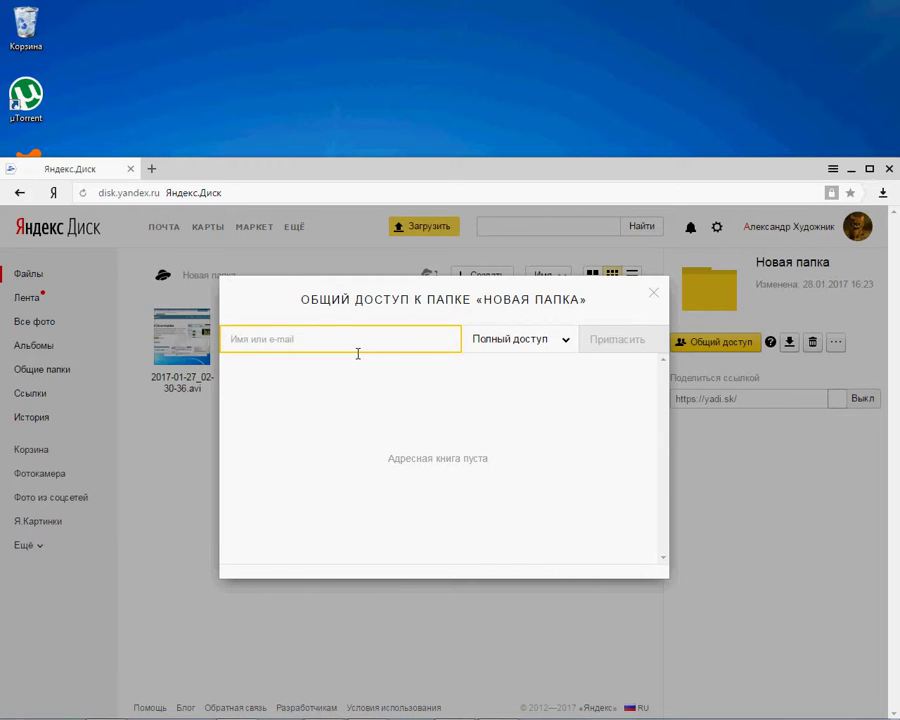
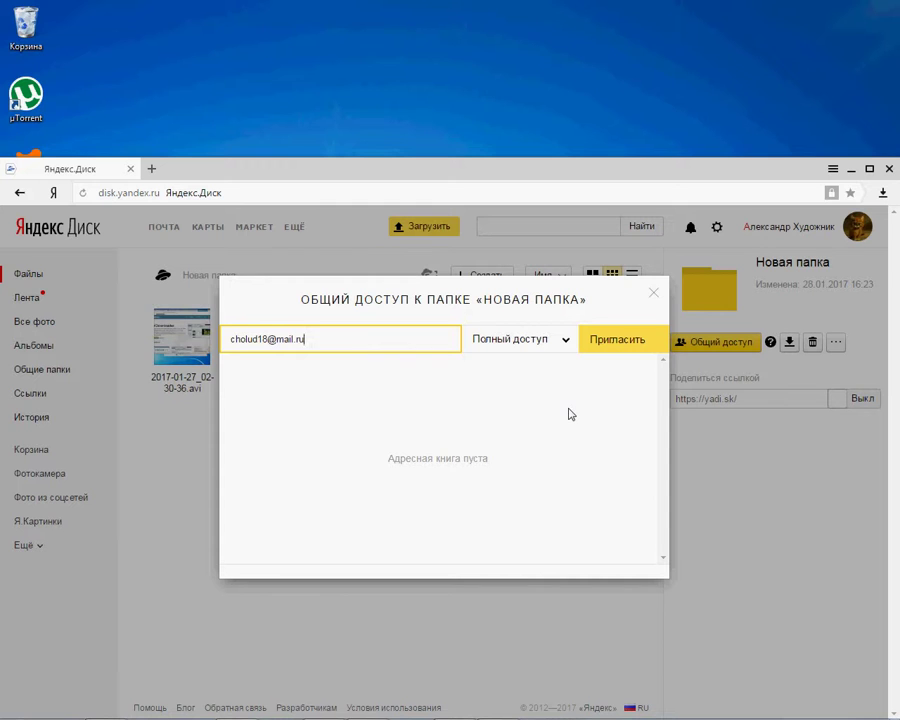
{"action": "left_click", "coordinate": [567, 341]}
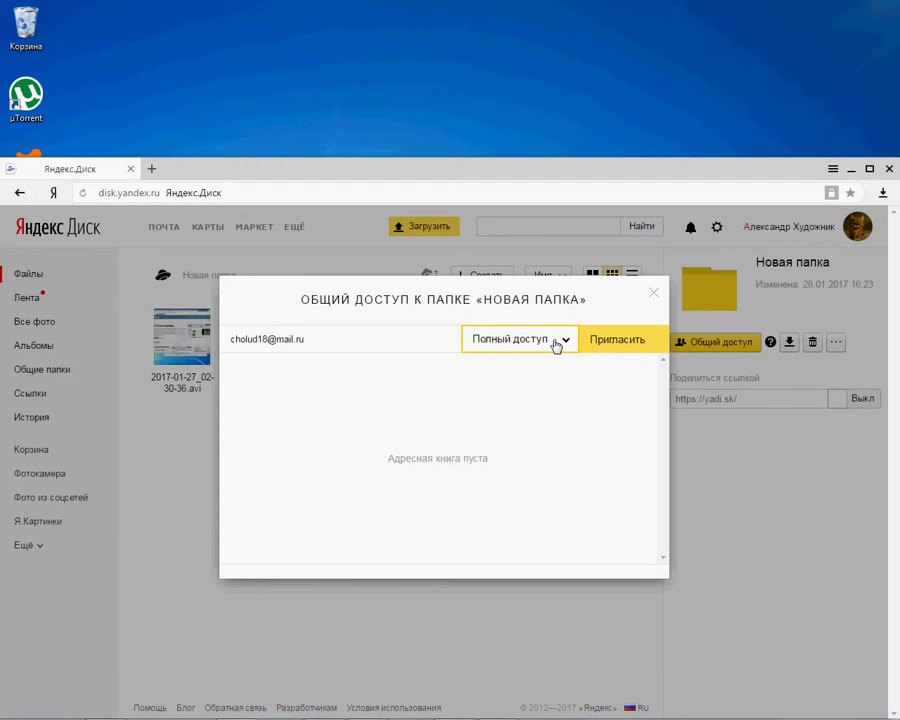
{"action": "left_click", "coordinate": [612, 341]}
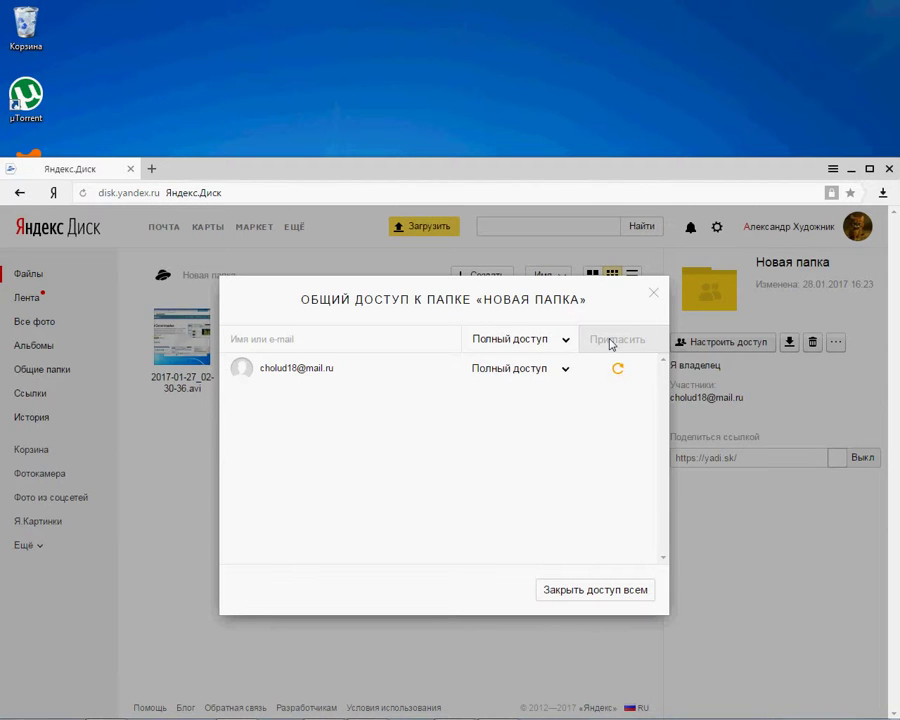
- Expand the invitee's access dropdown to show Полный доступ, Только просмотр and Нет доступа
{"action": "left_click", "coordinate": [567, 370]}
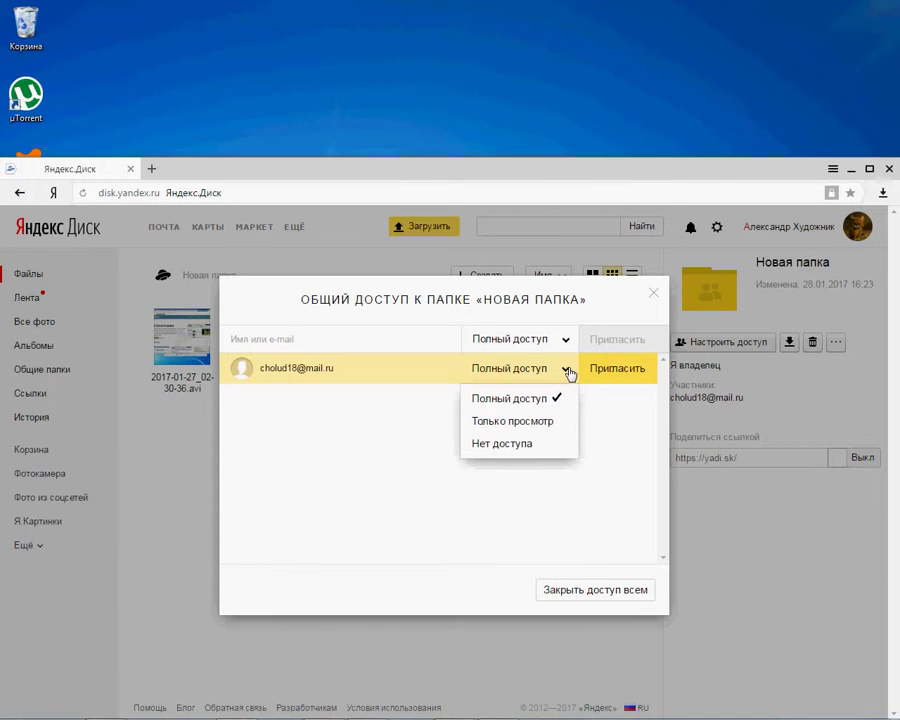
- Choose Полный доступ for the pending invitee in the access dropdown
{"action": "left_click", "coordinate": [616, 372]}
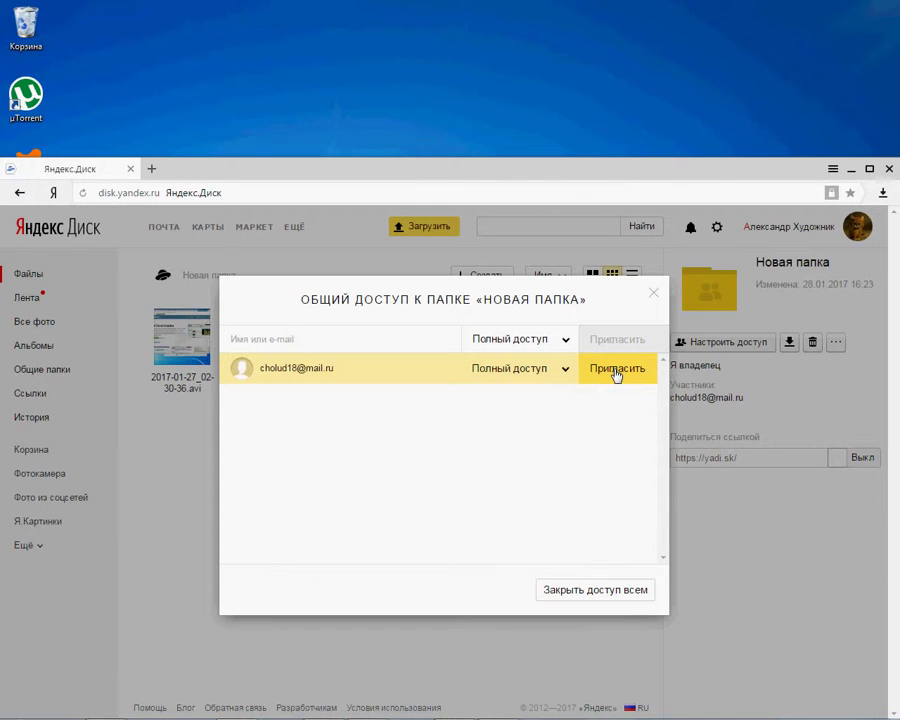
- Send the Новая папка invitation so the participant joins with Полный доступ
{"action": "left_click", "coordinate": [617, 372]}
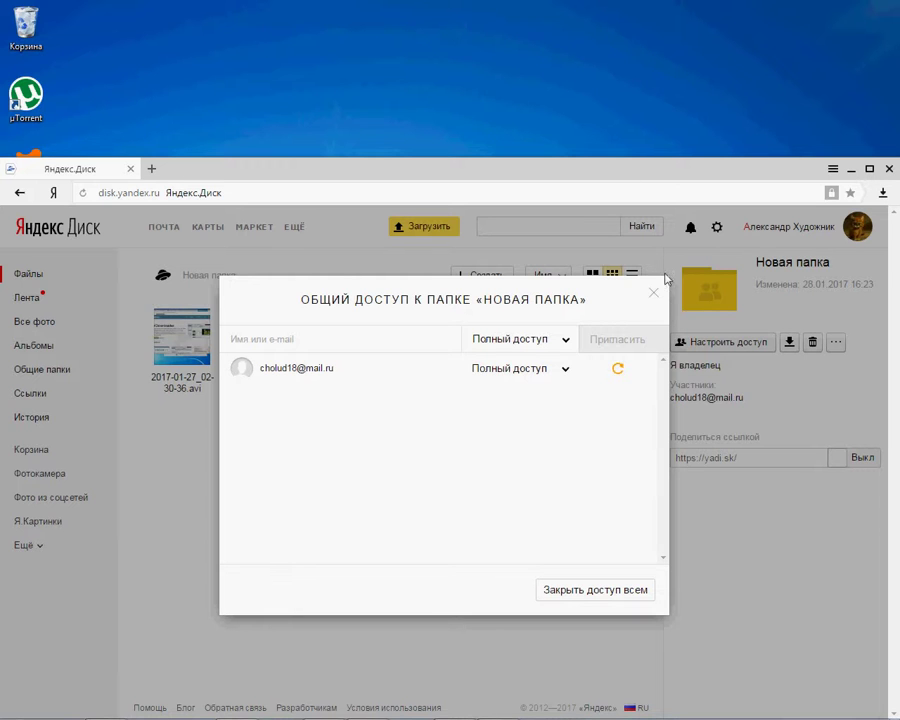
- Minimize the browser and open the local Яндекс.Диск\Новая папка folder in Explorer
{"action": "left_click", "coordinate": [851, 168]}
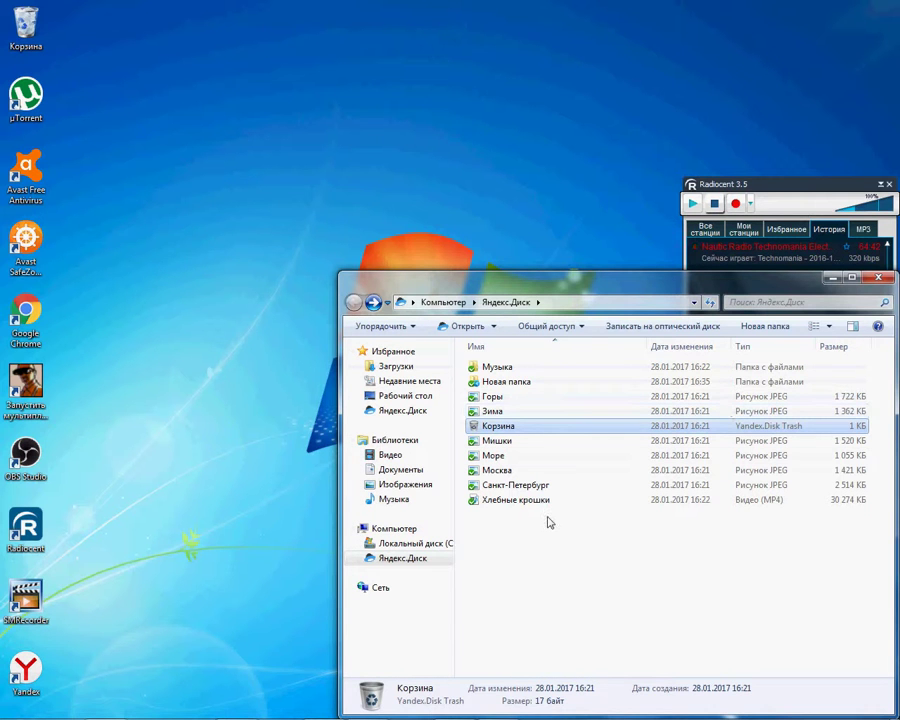
{"action": "double_click", "coordinate": [517, 381]}
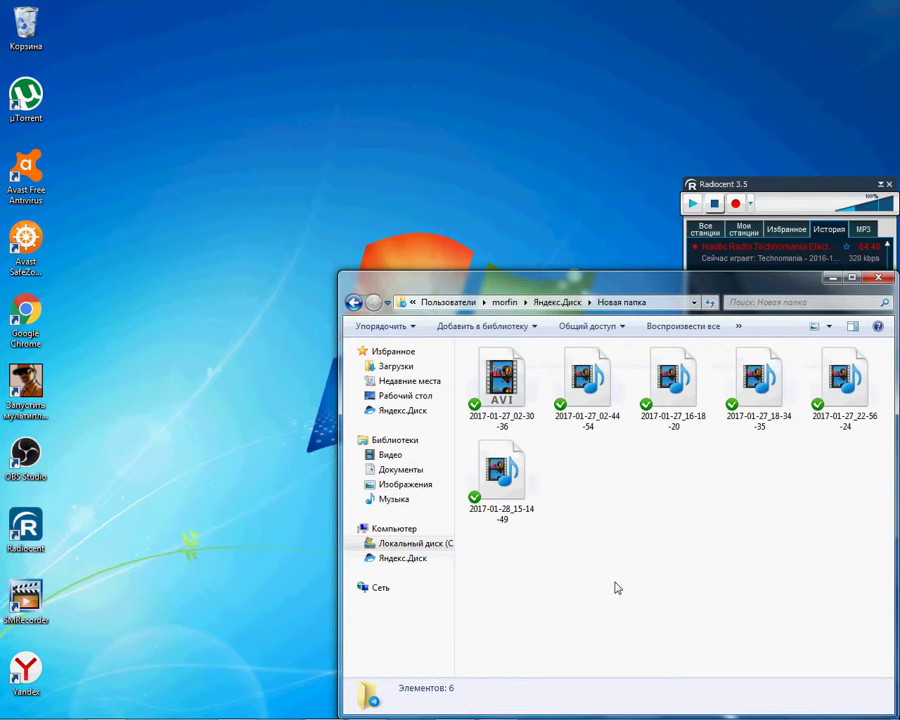
{"action": "right_click", "coordinate": [487, 379]}
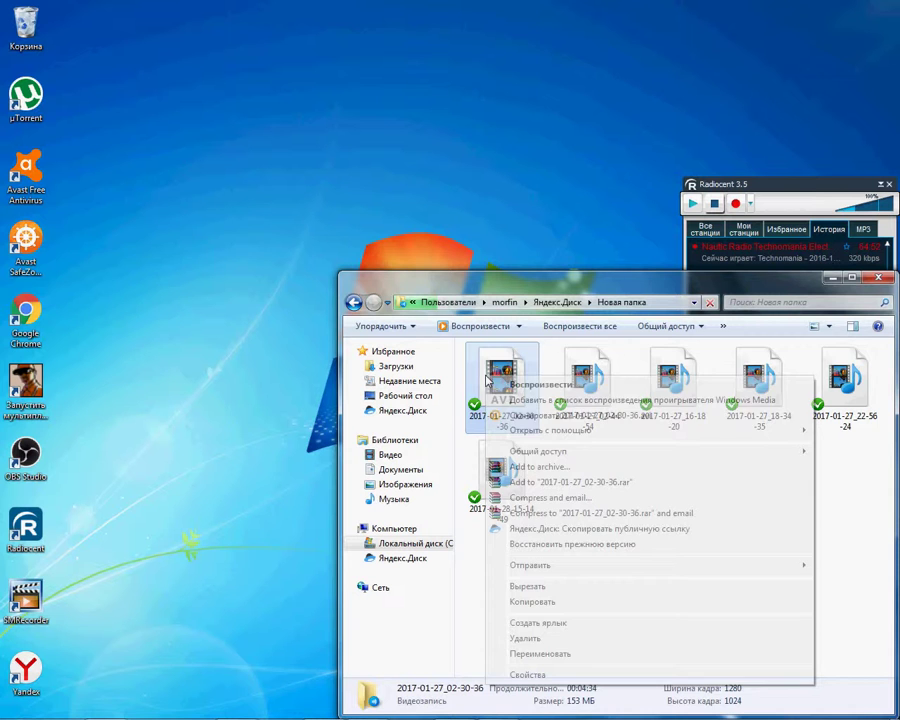
{"action": "left_click", "coordinate": [580, 684]}
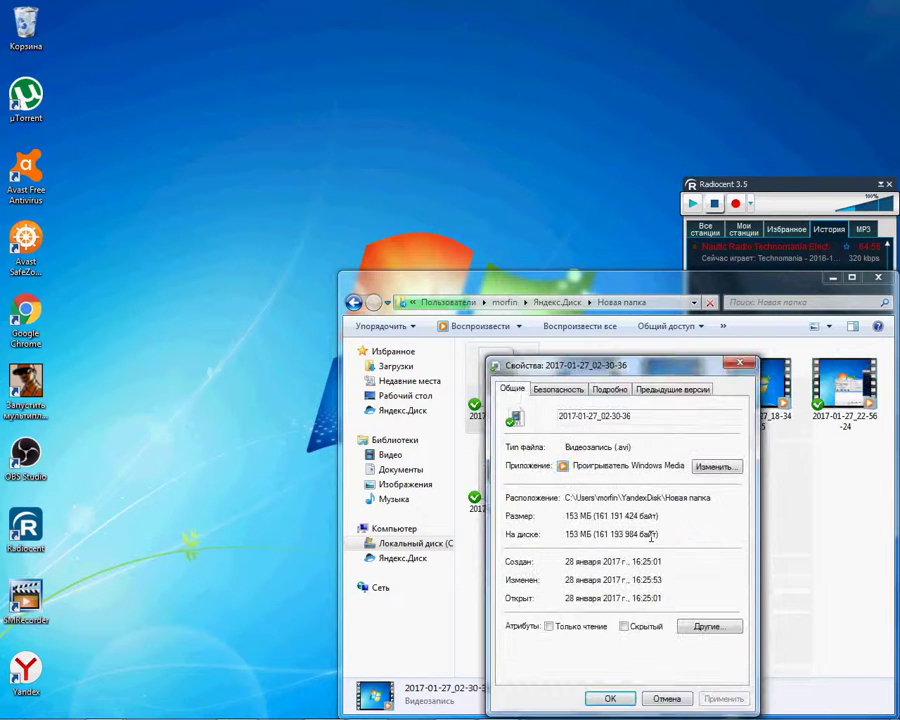
{"action": "left_click", "coordinate": [666, 698]}
{"action": "left_click", "coordinate": [590, 390]}
{"action": "right_click", "coordinate": [590, 390]}
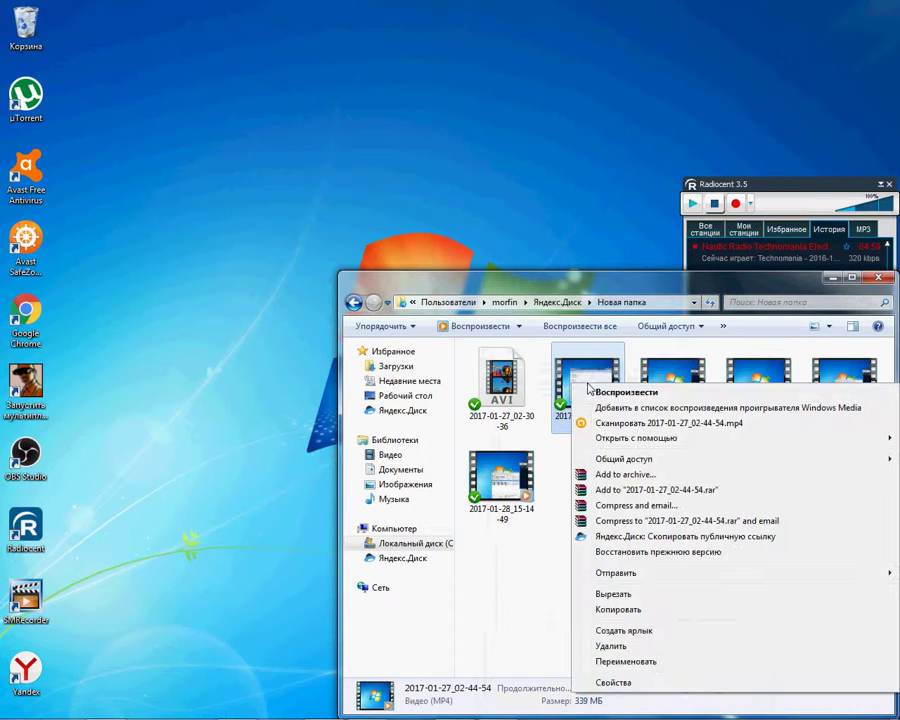
{"action": "left_click", "coordinate": [639, 681]}
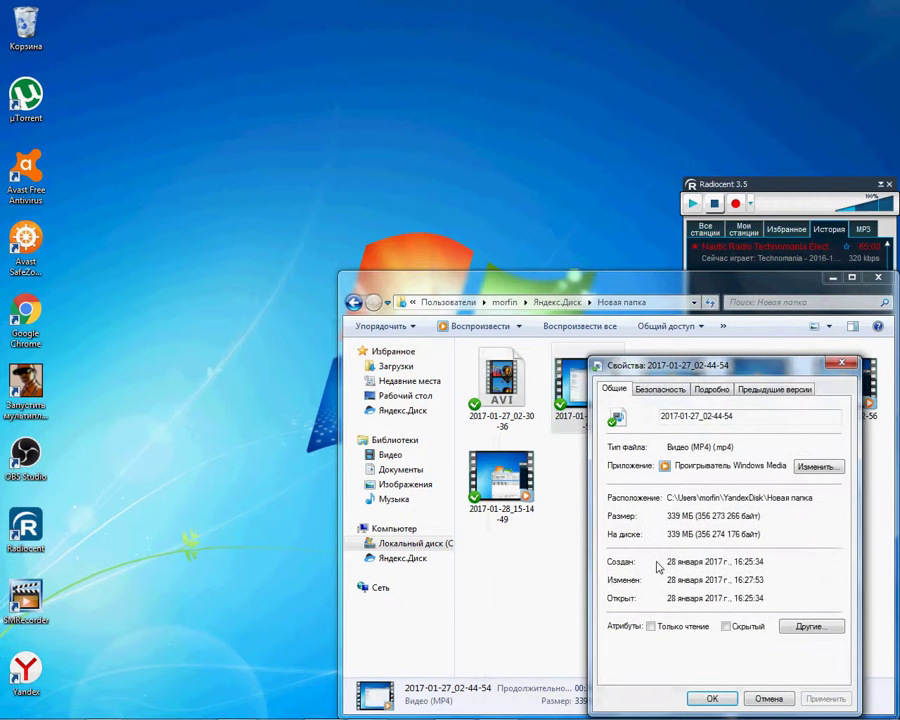
{"action": "left_click", "coordinate": [769, 698]}
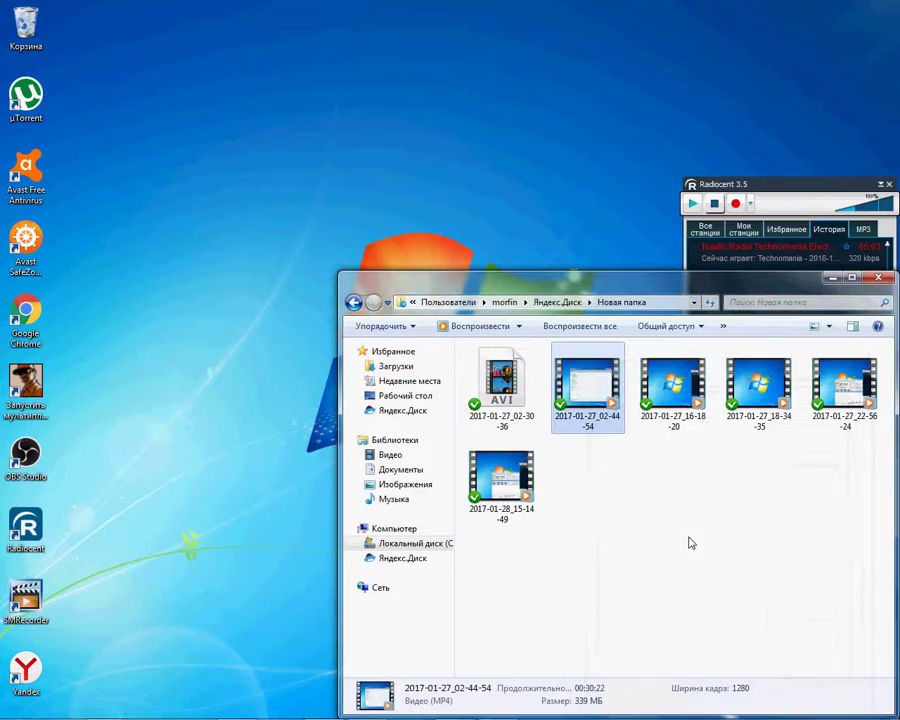
- Select all six videos, delete them to the Recycle Bin, and minimize the emptied folder window
{"action": "right_click", "coordinate": [768, 529]}
{"action": "left_click", "coordinate": [786, 569]}
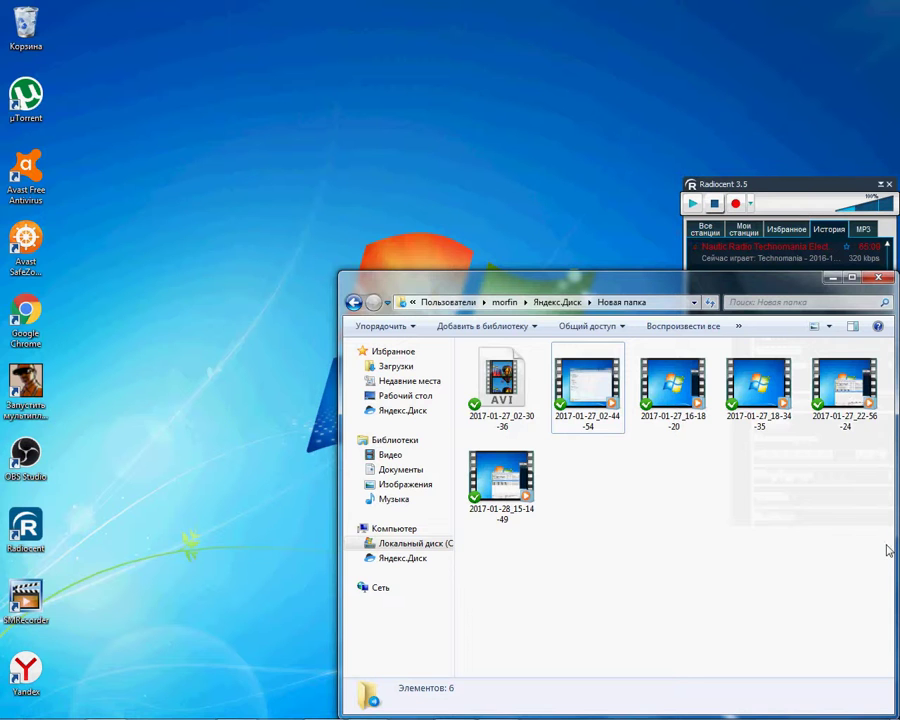
{"action": "left_click_drag", "start_coordinate": [886, 544], "coordinate": [471, 349]}
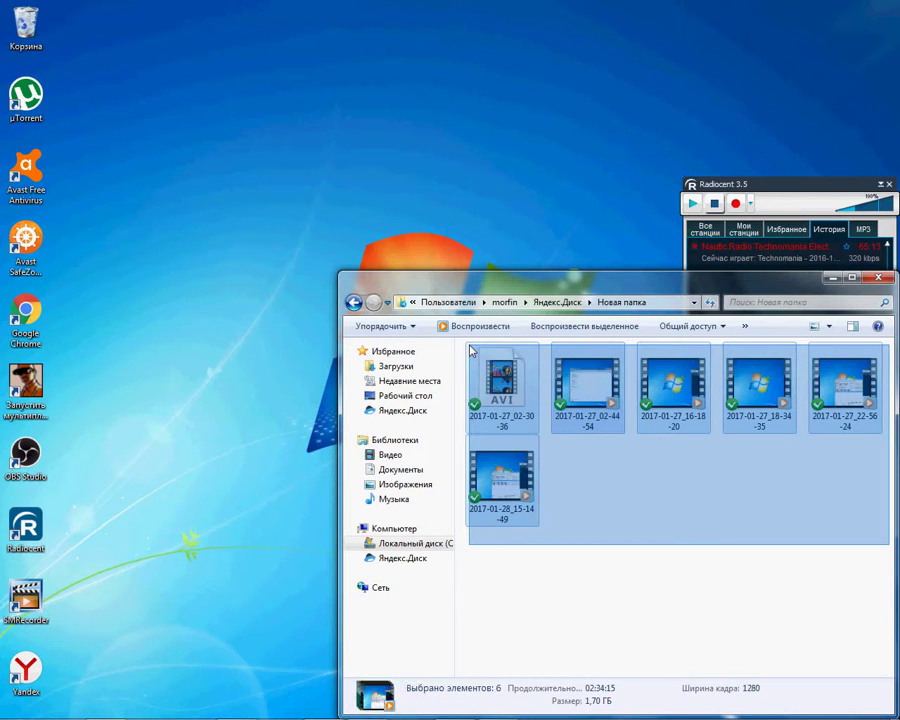
{"action": "left_click_drag", "start_coordinate": [471, 349], "coordinate": [471, 349]}
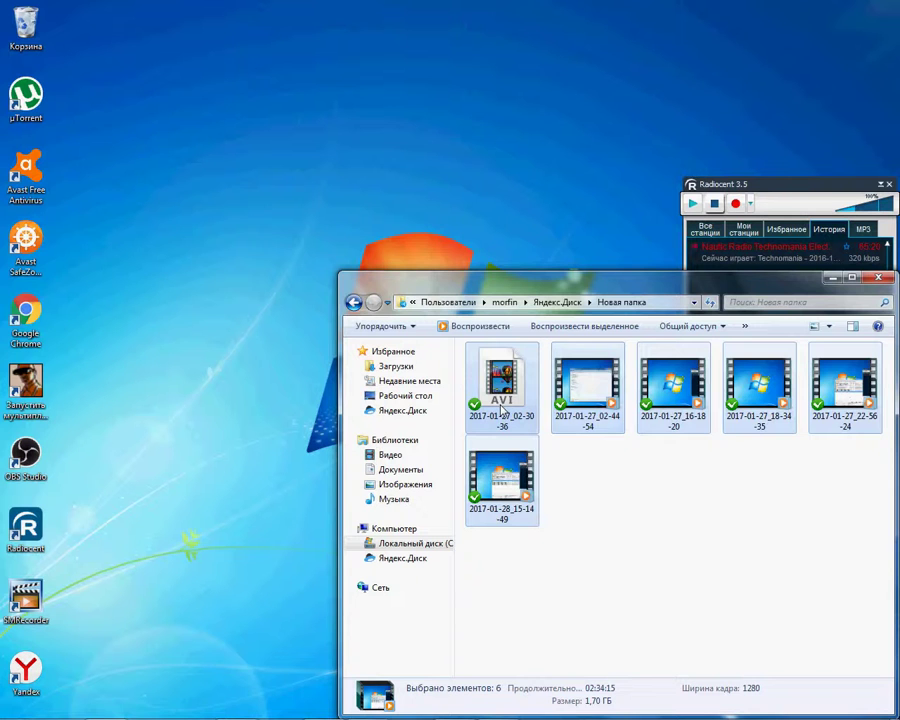
{"action": "right_click", "coordinate": [502, 406]}
{"action": "left_click", "coordinate": [540, 621]}
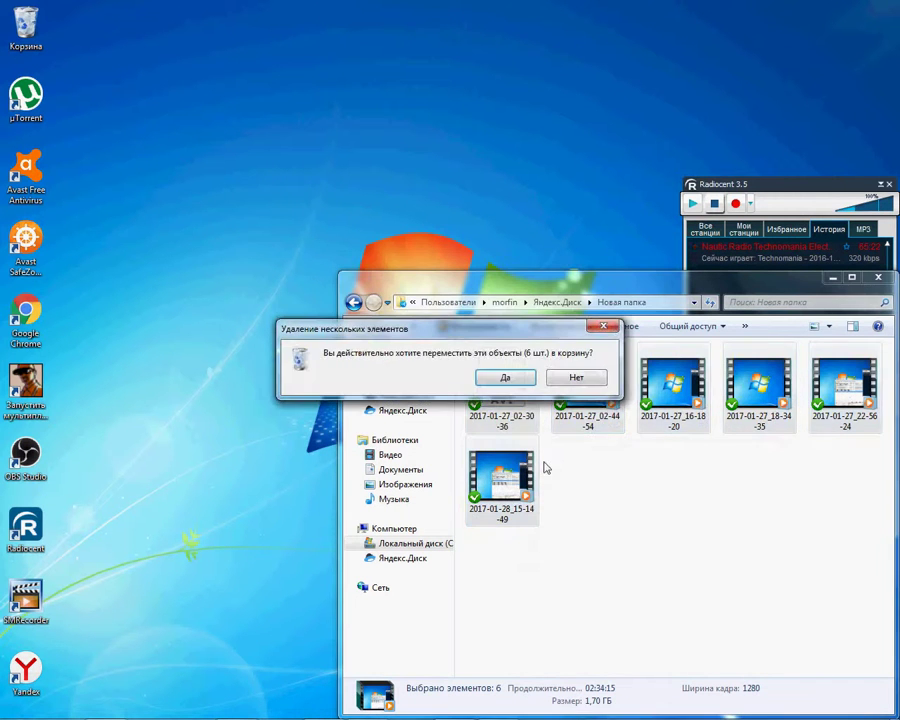
{"action": "left_click", "coordinate": [520, 384]}
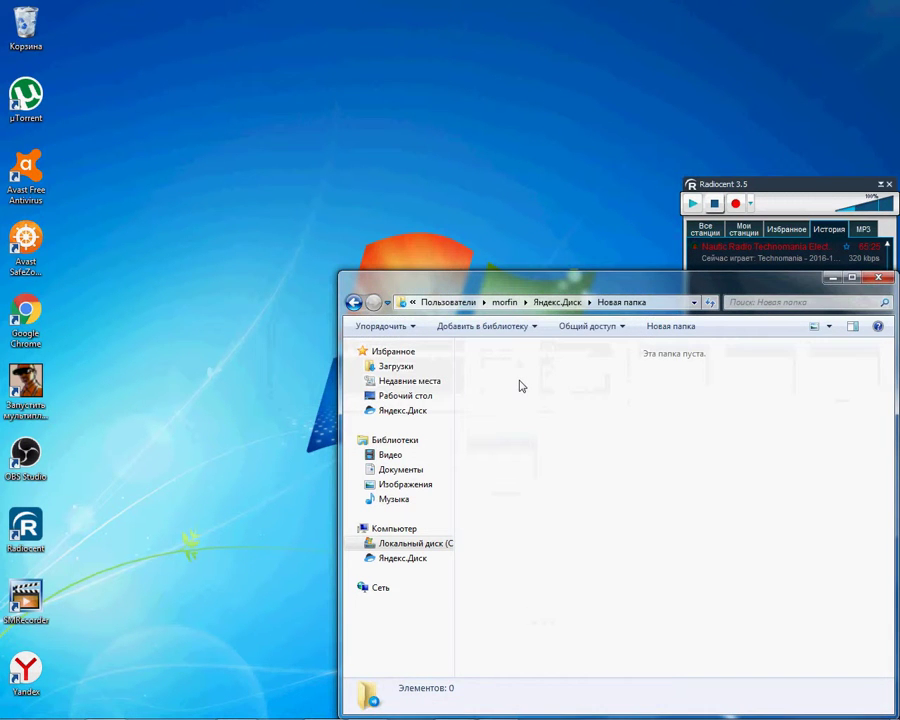
{"action": "left_click", "coordinate": [829, 278]}
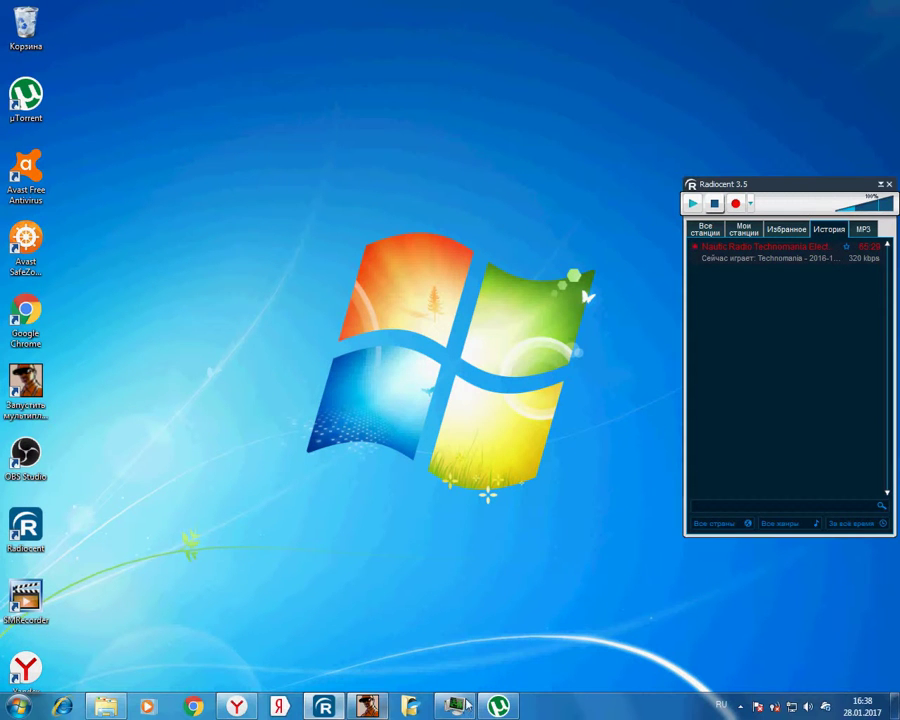
{"action": "mouse_move", "coordinate": [498, 708]}
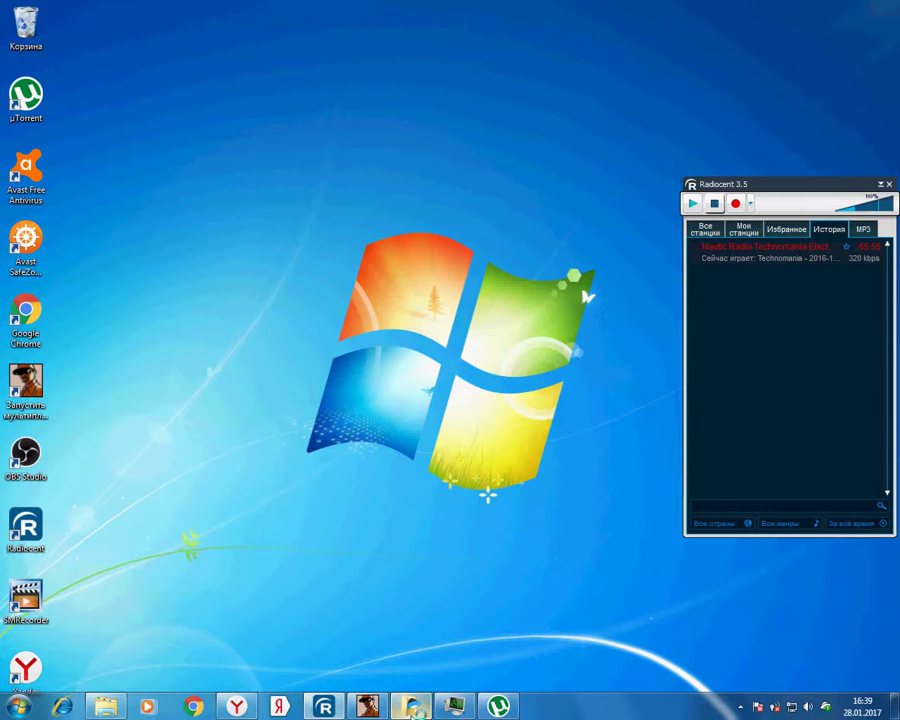
- Restore the Яндекс.Диск Explorer window and open its Корзина item
{"action": "left_click", "coordinate": [412, 708]}
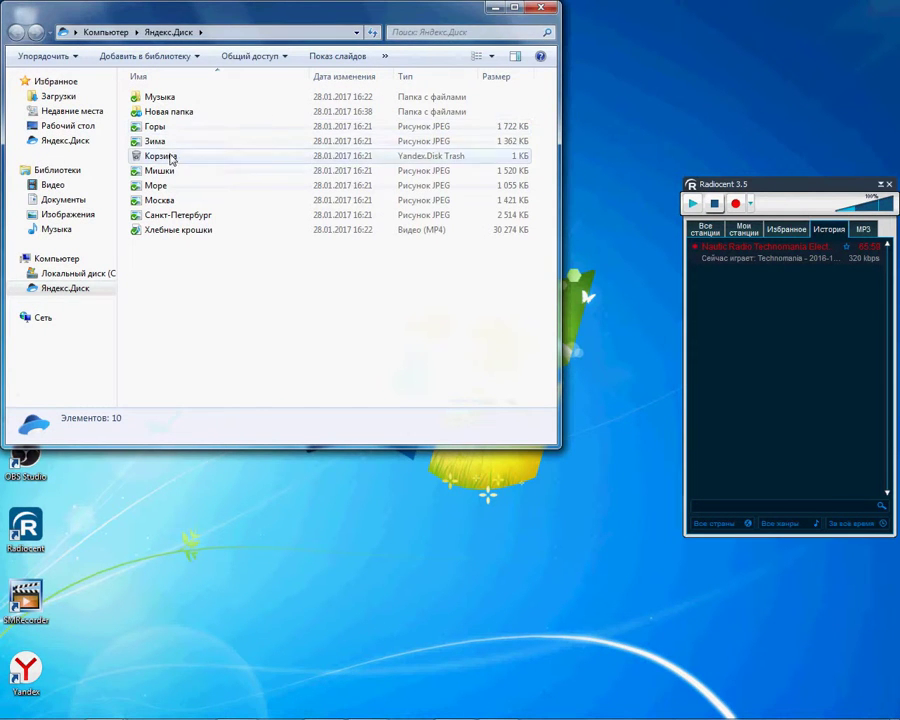
{"action": "left_click", "coordinate": [171, 157]}
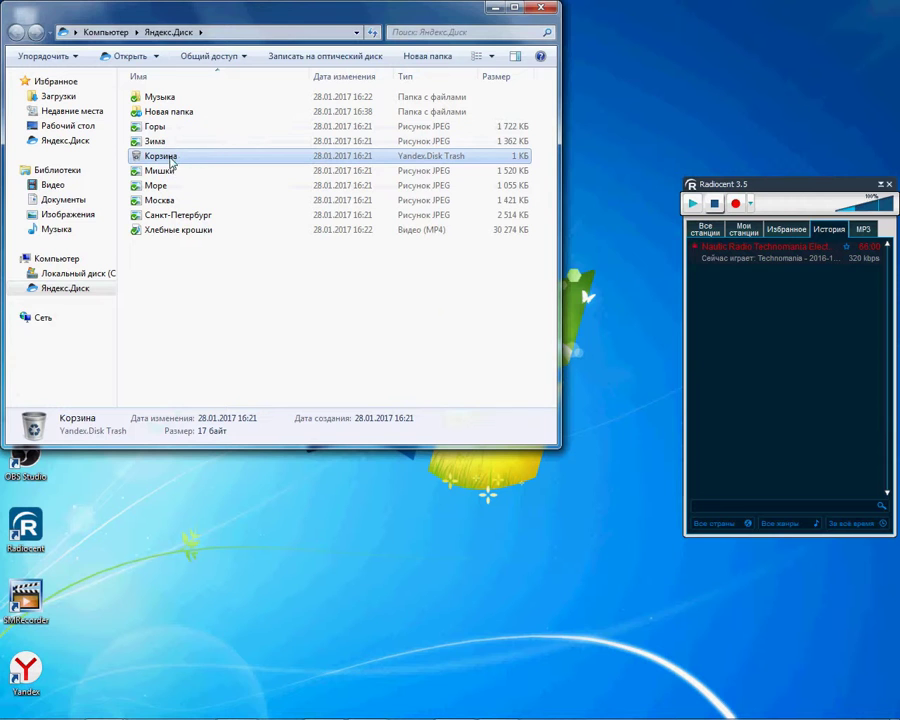
{"action": "double_click", "coordinate": [171, 160]}
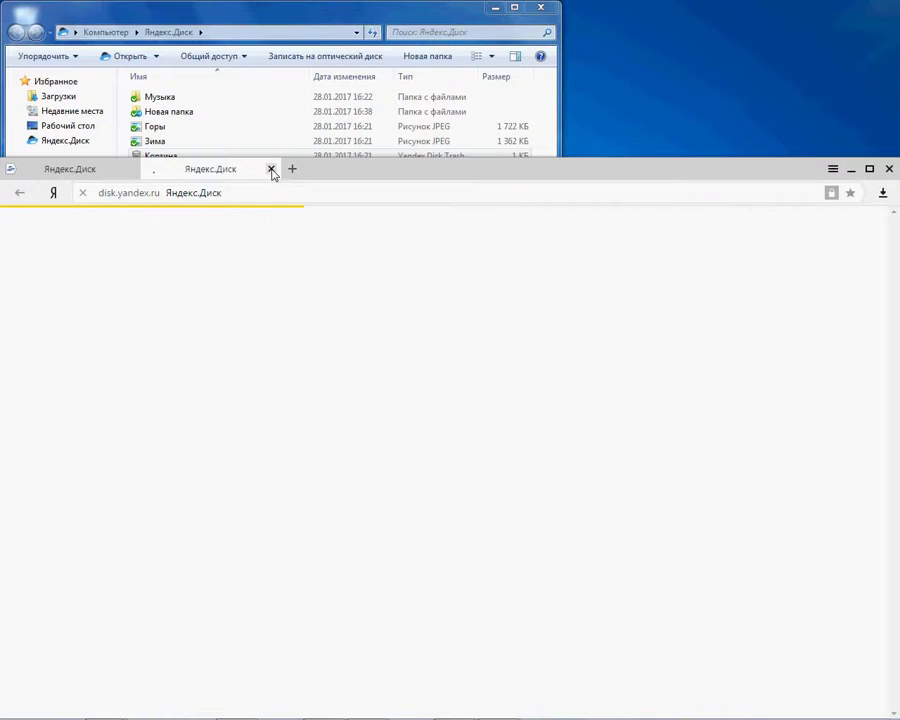
- Close the extra tab, resend the participant's Полный доступ invitation twice, and close the sharing dialog
{"action": "left_click", "coordinate": [270, 168]}
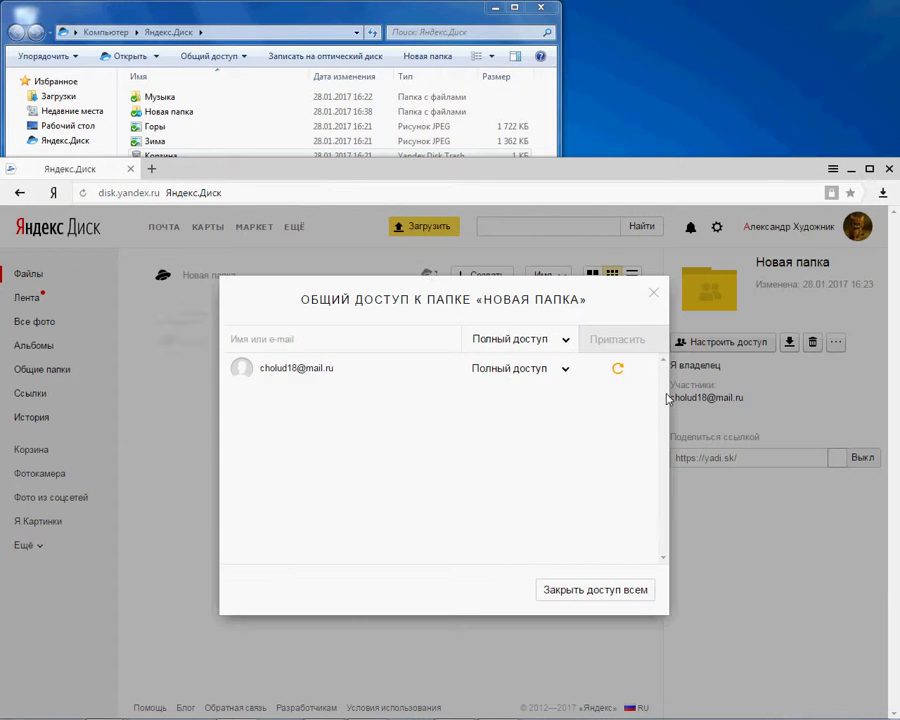
{"action": "mouse_move", "coordinate": [637, 383]}
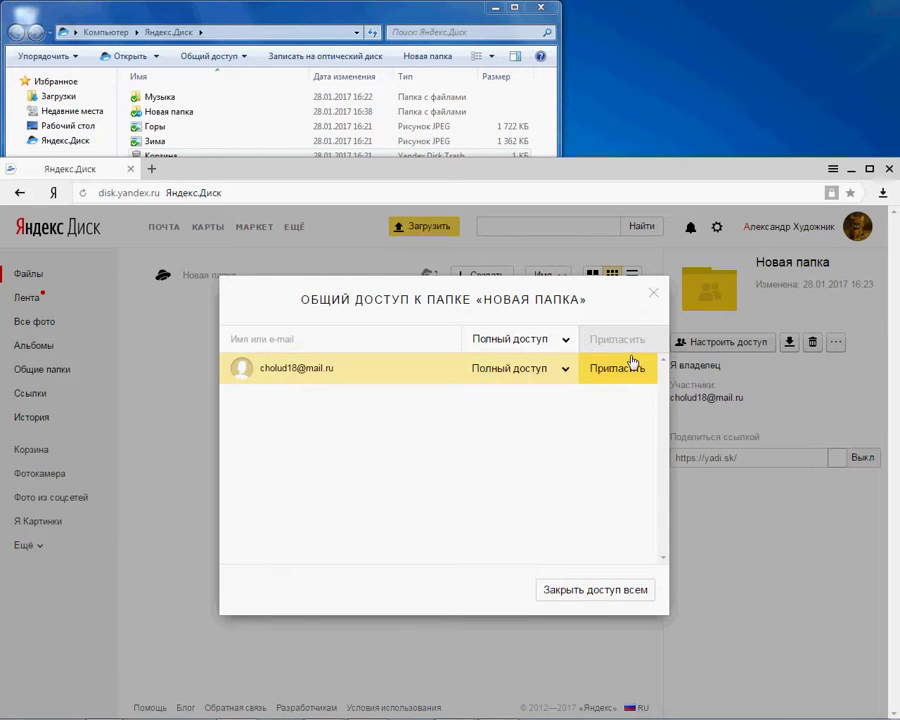
{"action": "left_click", "coordinate": [617, 369]}
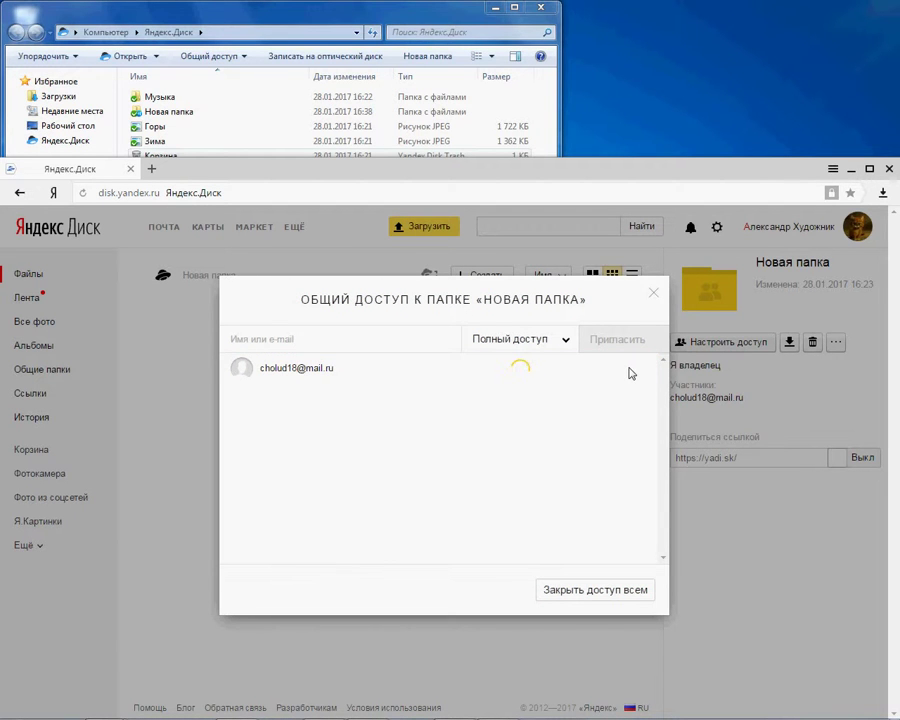
{"action": "left_click", "coordinate": [617, 369]}
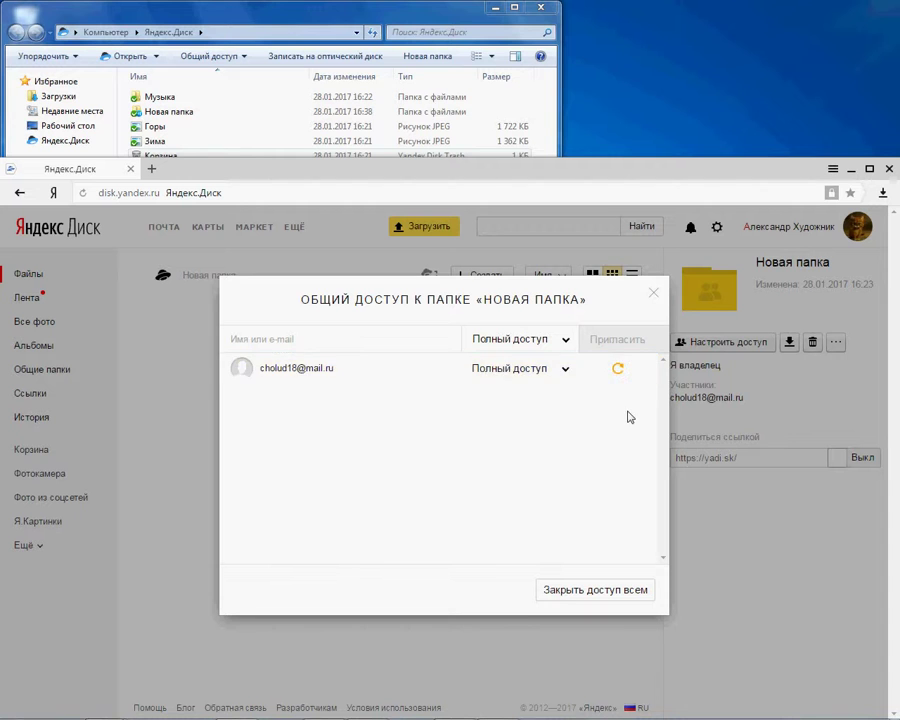
{"action": "left_click", "coordinate": [655, 294]}
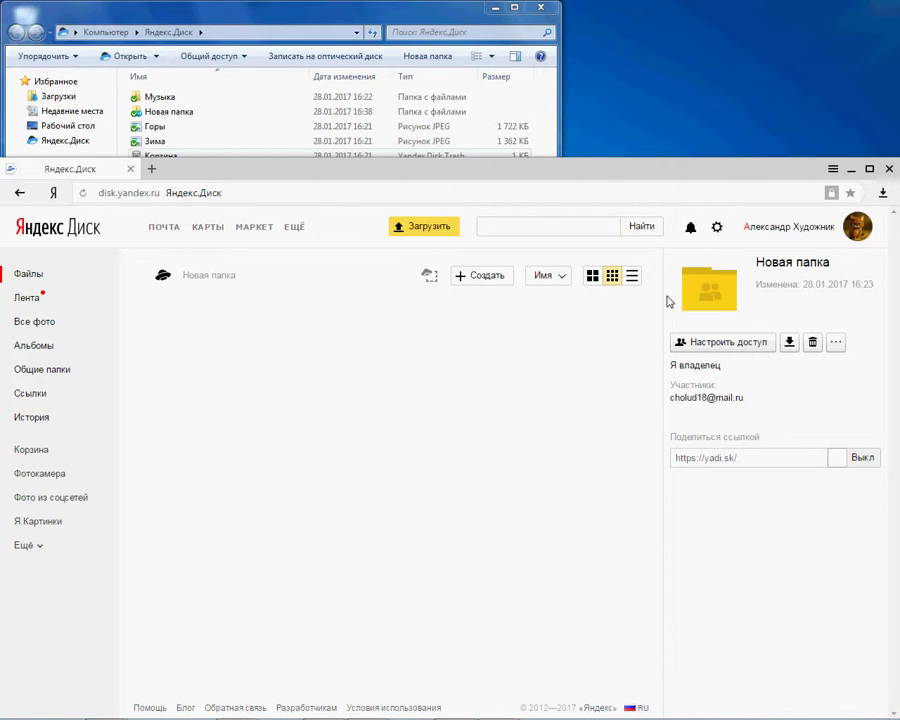
- Switch Поделиться ссылкой to Вкл for Новая папка, dismiss the share menu, and minimize the browser
{"action": "left_click", "coordinate": [747, 460]}
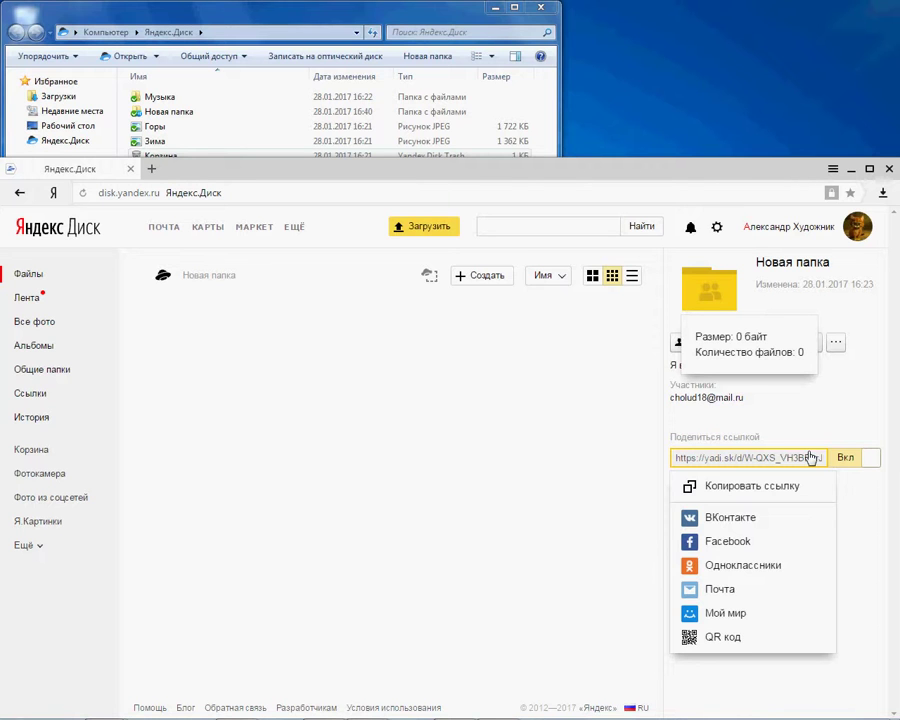
{"action": "left_click", "coordinate": [633, 431]}
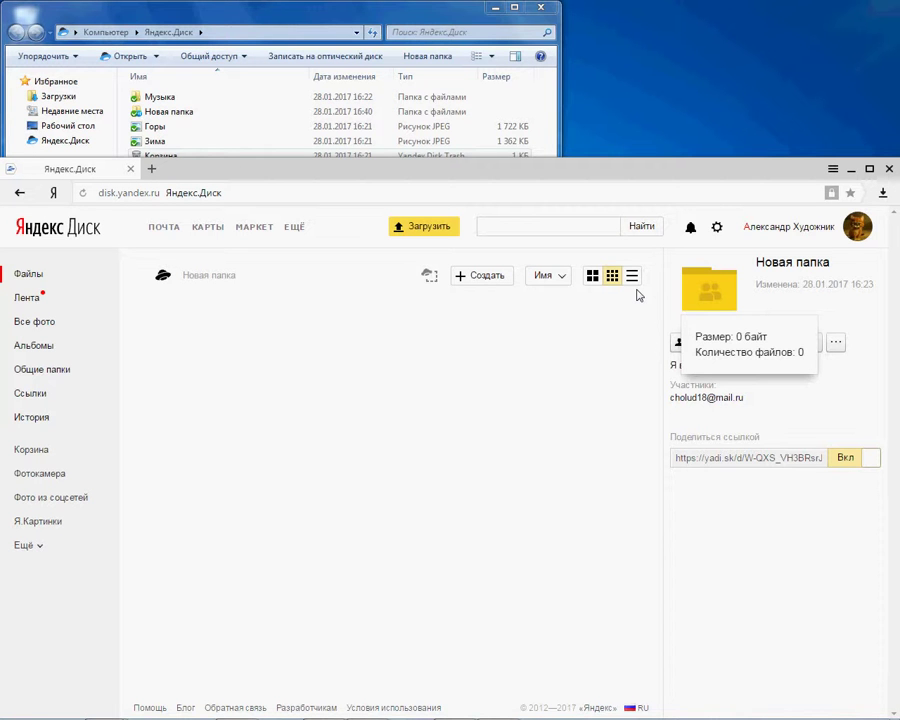
{"action": "left_click", "coordinate": [850, 170]}
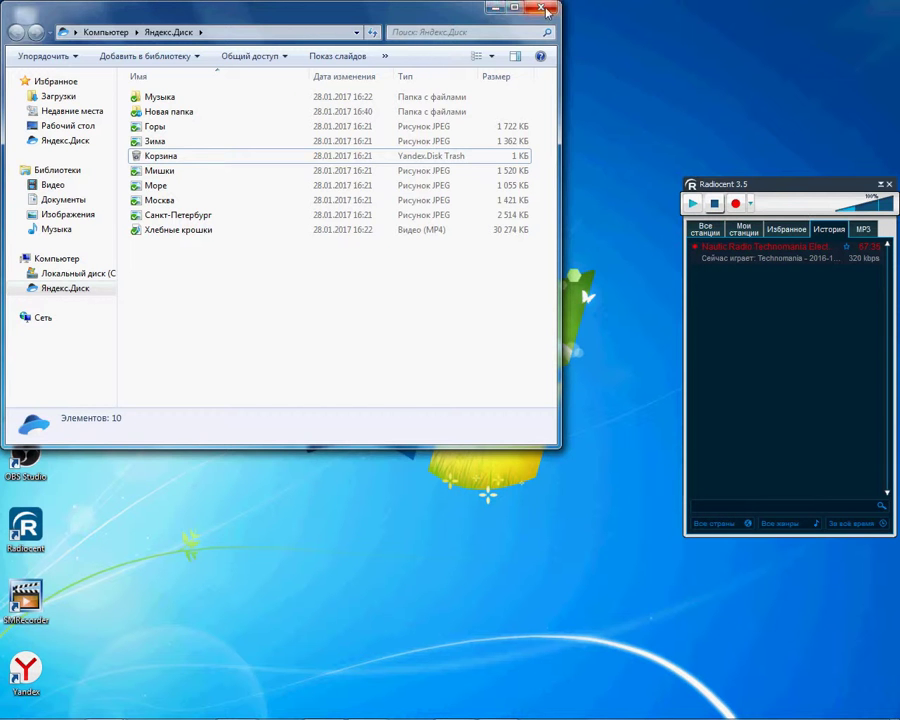
- Minimize the Яндекс.Диск Explorer window to reveal the desktop
{"action": "left_click", "coordinate": [497, 12]}
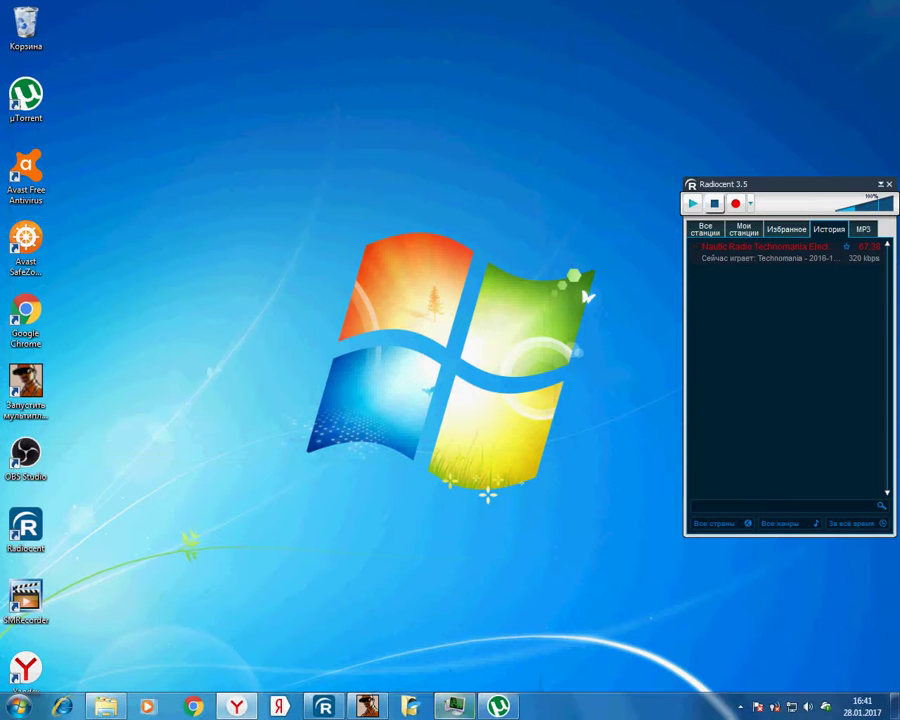
{"action": "mouse_move", "coordinate": [368, 707]}
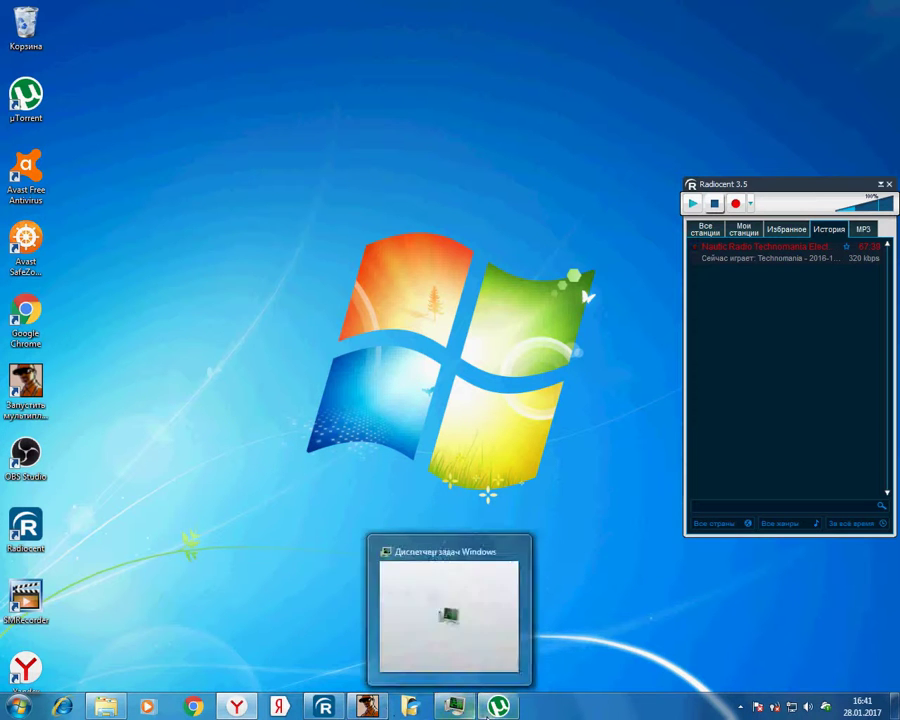
{"action": "mouse_move", "coordinate": [487, 712]}
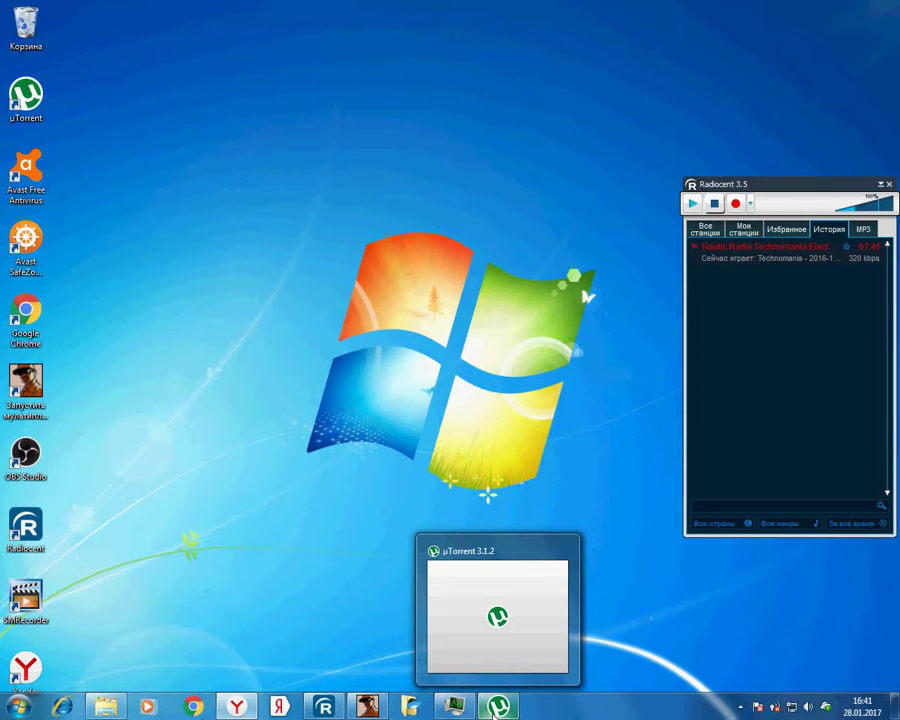
{"action": "mouse_move", "coordinate": [325, 712]}
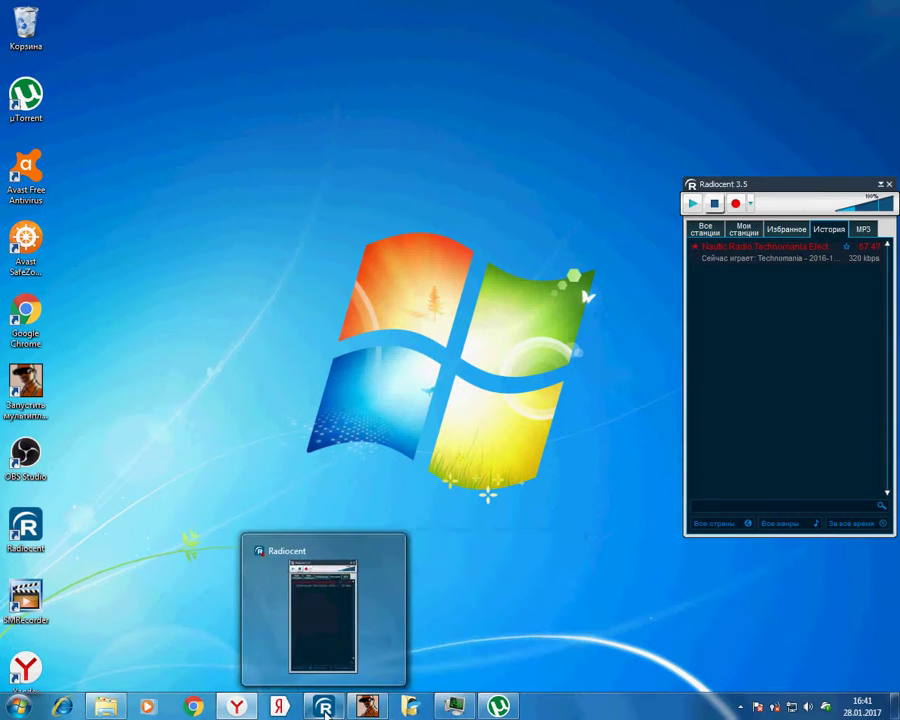